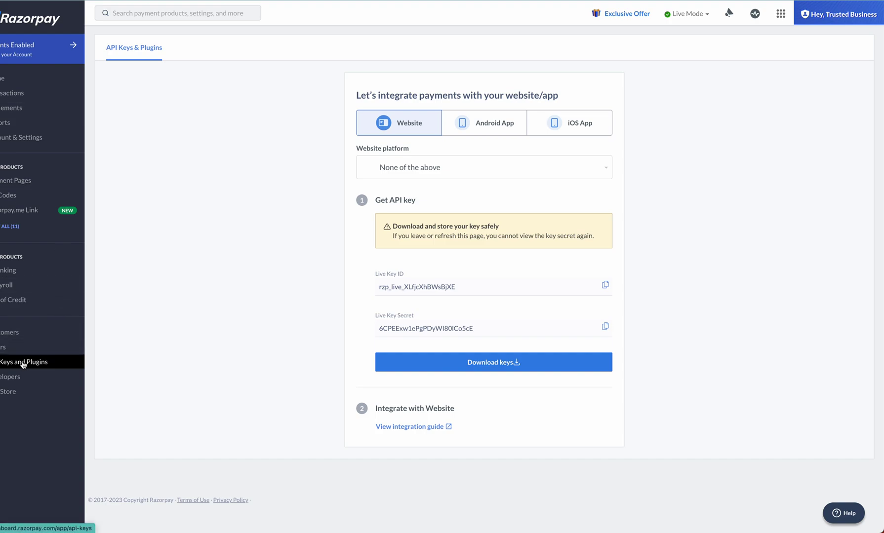
Step: Keep None of the above as the website platform
{"action": "left_click", "coordinate": [406, 169]}
{"action": "scroll", "coordinate": [414, 249], "scroll_direction": "down", "scroll_amount": 2}
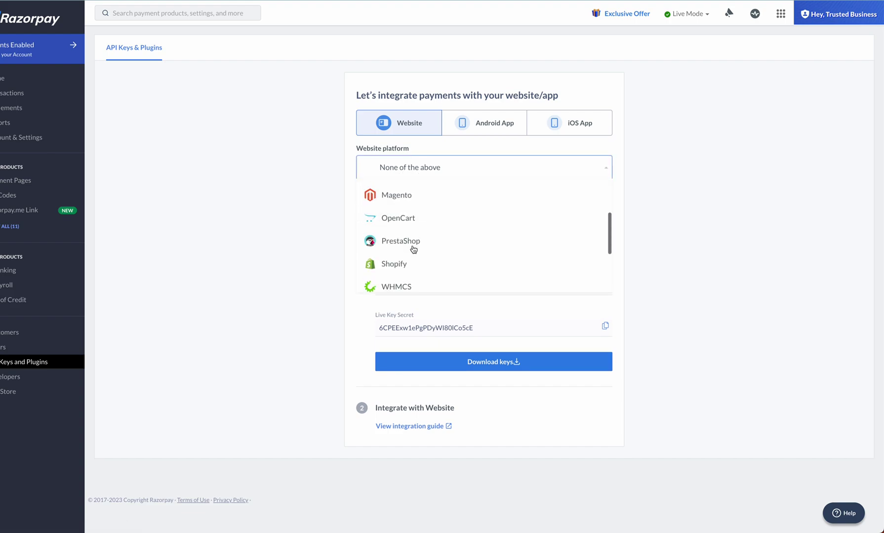
{"action": "scroll", "coordinate": [415, 257], "scroll_direction": "down", "scroll_amount": 2}
{"action": "left_click", "coordinate": [419, 283]}
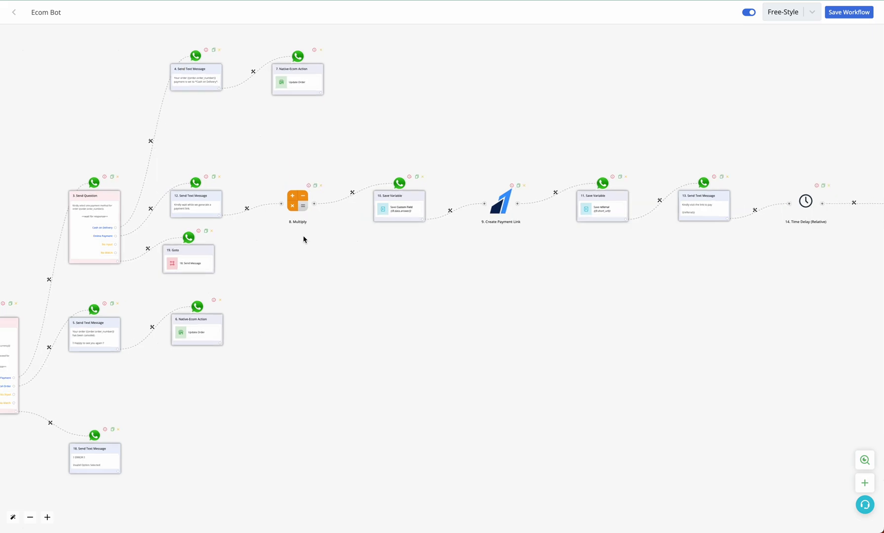
Step: Pan around the workflow to bring the payment-method question, 3. Send Question, into view
{"action": "scroll", "coordinate": [304, 237], "scroll_direction": "up", "scroll_amount": 5}
{"action": "left_click_drag", "start_coordinate": [291, 271], "coordinate": [462, 316]}
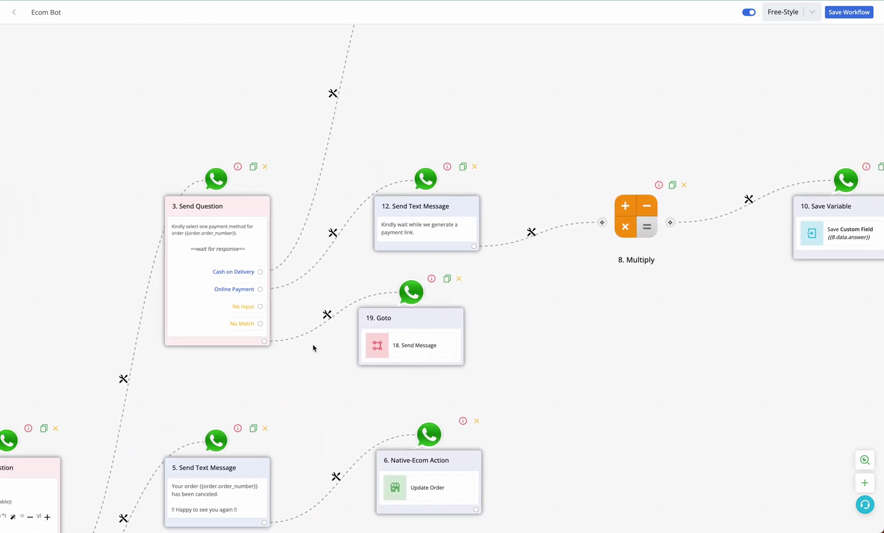
{"action": "left_click_drag", "start_coordinate": [289, 352], "coordinate": [413, 304]}
{"action": "scroll", "coordinate": [413, 304], "scroll_direction": "down", "scroll_amount": 2}
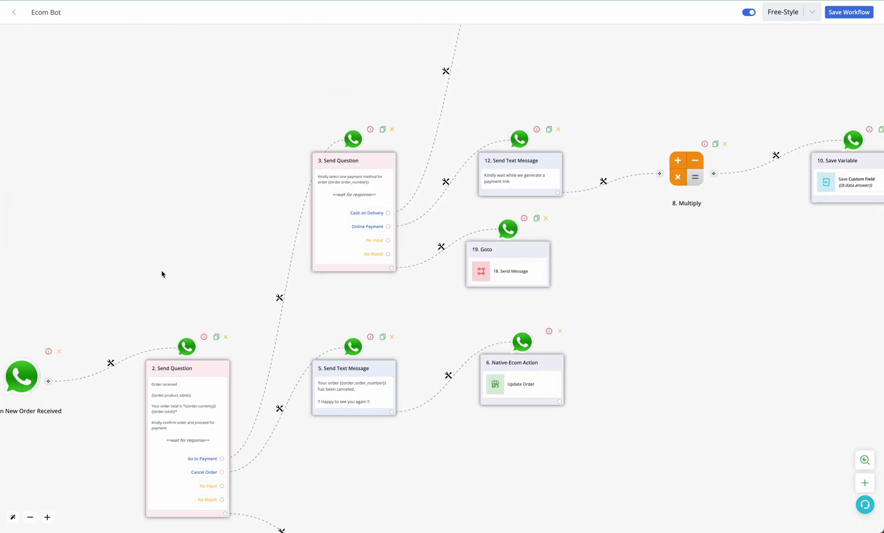
{"action": "scroll", "coordinate": [153, 254], "scroll_direction": "down", "scroll_amount": 3}
{"action": "scroll", "coordinate": [78, 345], "scroll_direction": "left", "scroll_amount": 2}
{"action": "scroll", "coordinate": [72, 313], "scroll_direction": "up", "scroll_amount": 5}
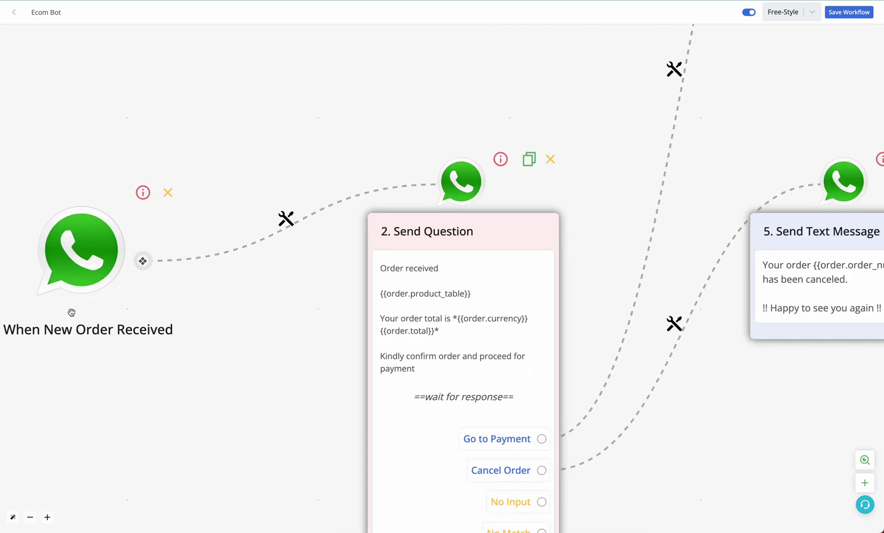
{"action": "scroll", "coordinate": [144, 418], "scroll_direction": "down", "scroll_amount": 2}
{"action": "scroll", "coordinate": [144, 417], "scroll_direction": "right", "scroll_amount": 3}
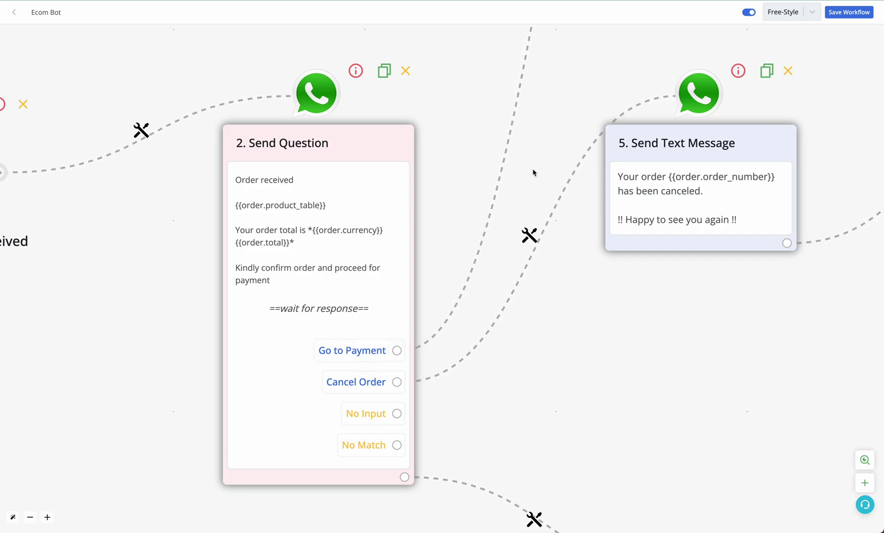
{"action": "left_click_drag", "start_coordinate": [571, 100], "coordinate": [450, 399]}
{"action": "left_click_drag", "start_coordinate": [478, 360], "coordinate": [412, 394]}
{"action": "left_click_drag", "start_coordinate": [569, 369], "coordinate": [438, 457]}
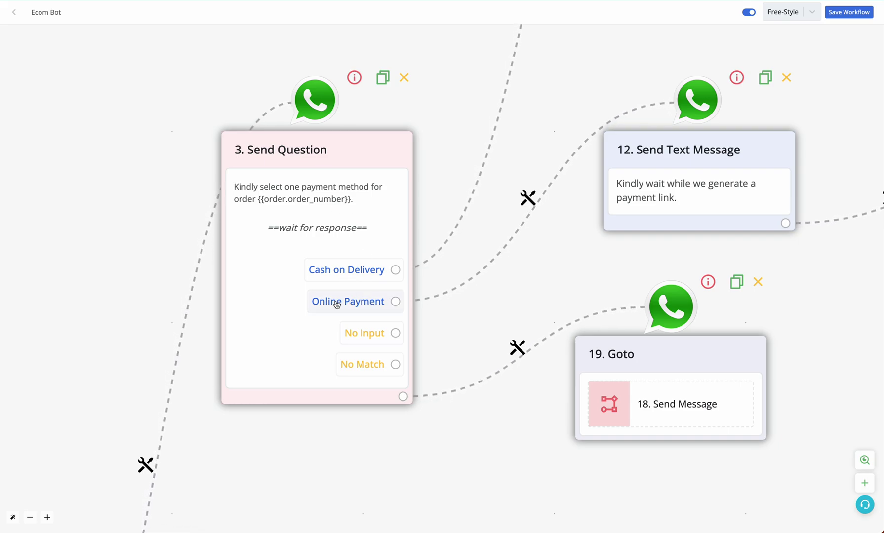
{"action": "left_click", "coordinate": [525, 279]}
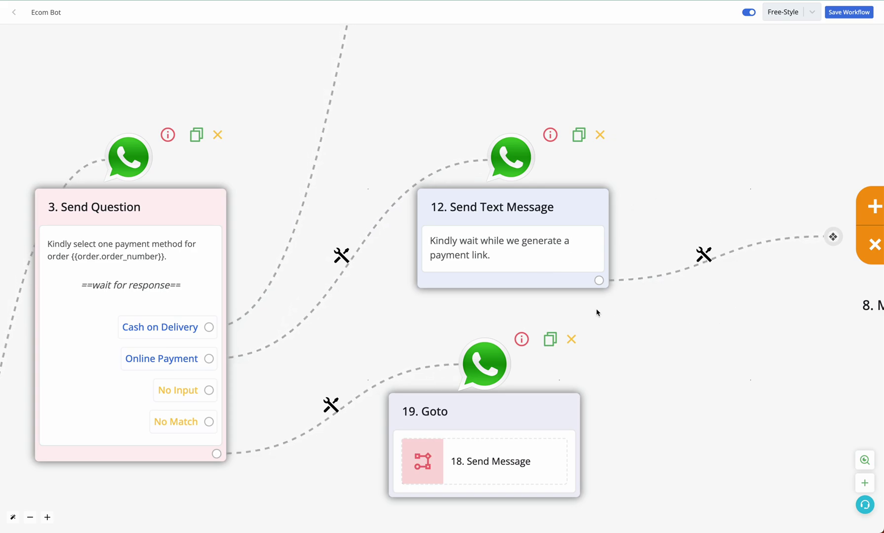
Step: Open the 8. Multiply step and review the variables and order fields for First Number
{"action": "left_click_drag", "start_coordinate": [566, 163], "coordinate": [324, 173]}
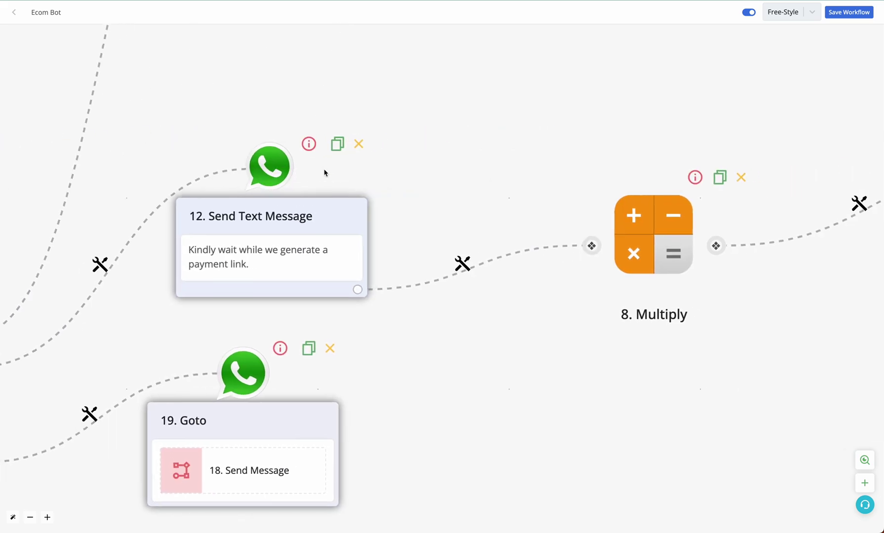
{"action": "left_click", "coordinate": [657, 216]}
{"action": "scroll", "coordinate": [658, 215], "scroll_direction": "down", "scroll_amount": 5}
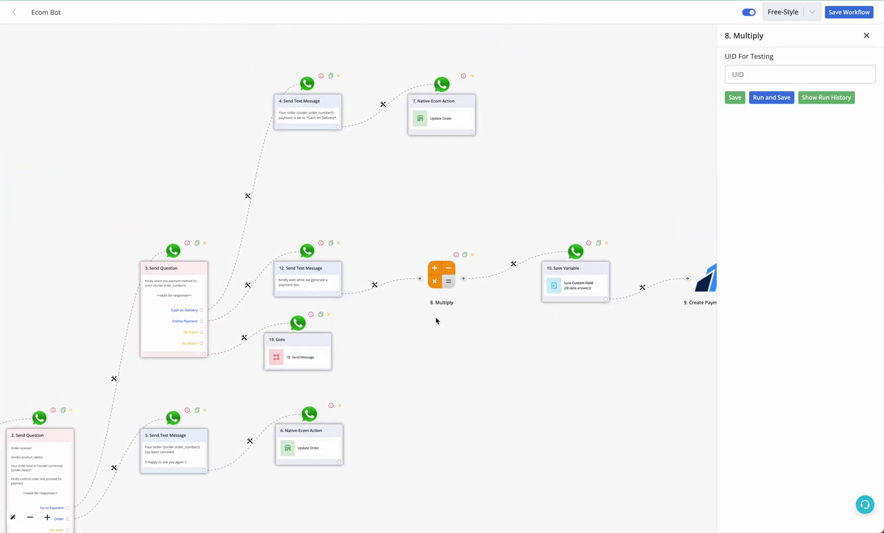
{"action": "scroll", "coordinate": [436, 320], "scroll_direction": "up", "scroll_amount": 5}
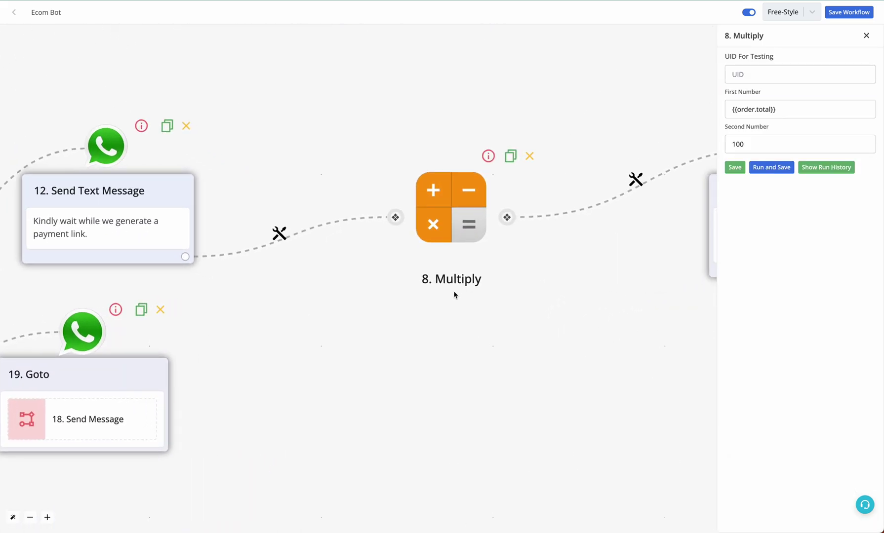
{"action": "left_click", "coordinate": [806, 109]}
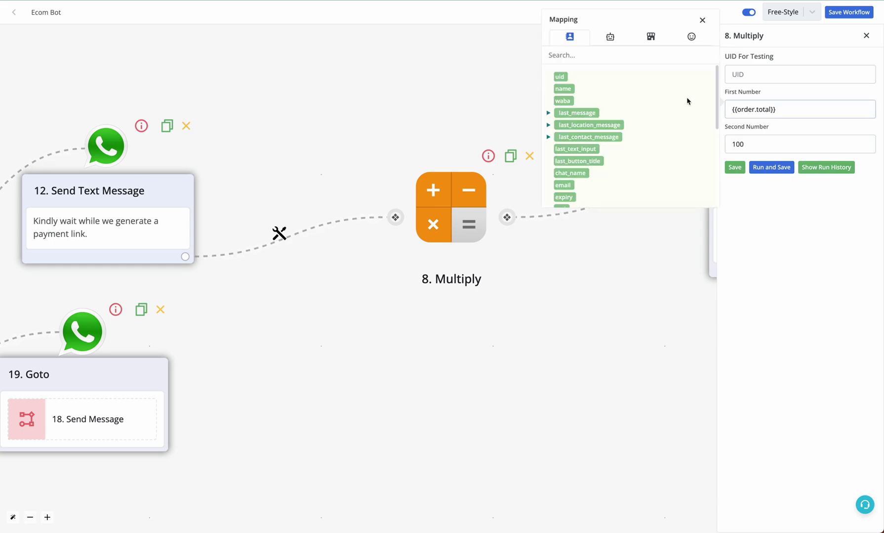
{"action": "left_click", "coordinate": [652, 40]}
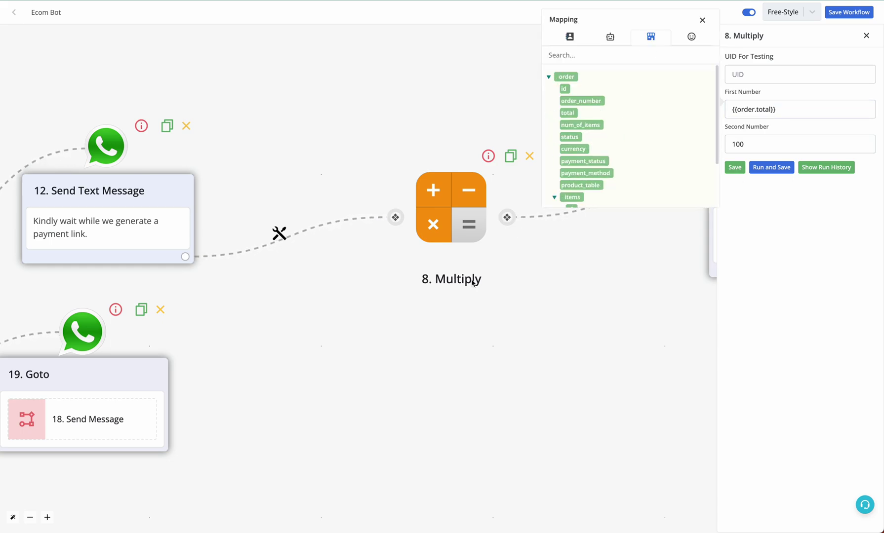
Step: Delete the connection from node 12 to Multiply and start a new connector from node 12
{"action": "left_click", "coordinate": [280, 233]}
{"action": "left_click", "coordinate": [302, 307]}
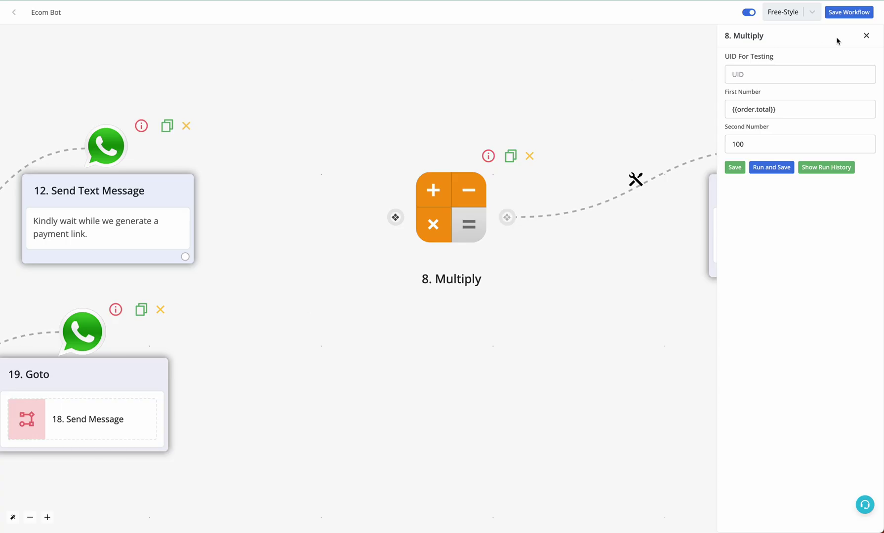
{"action": "left_click", "coordinate": [866, 35]}
{"action": "left_click", "coordinate": [184, 257]}
{"action": "scroll", "coordinate": [434, 316], "scroll_direction": "down", "scroll_amount": 5}
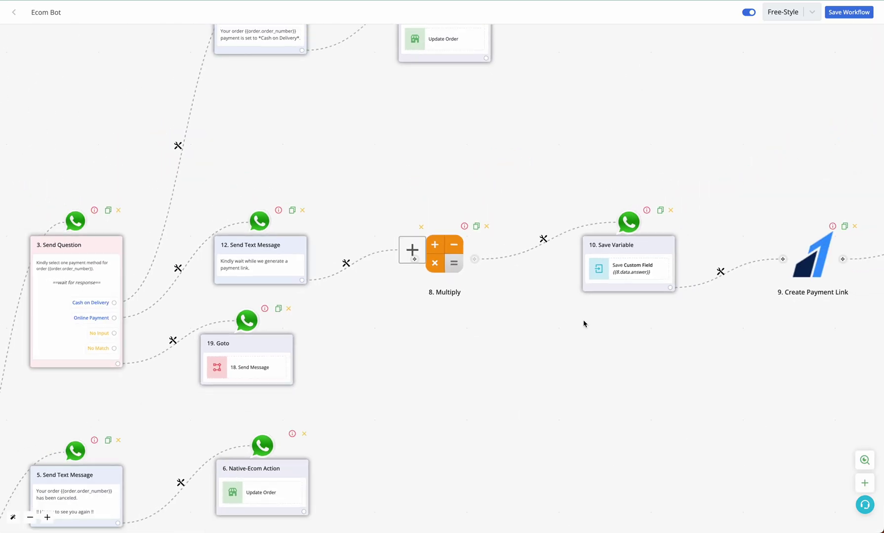
Step: Make the new step after node 12 a Calculator Multiply automation app, 20. Multiply
{"action": "scroll", "coordinate": [459, 361], "scroll_direction": "up", "scroll_amount": 5}
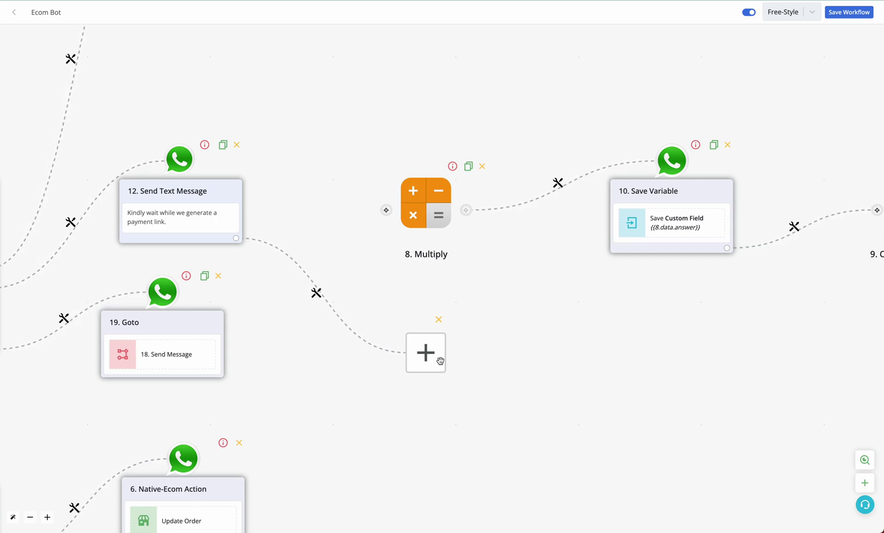
{"action": "left_click_drag", "start_coordinate": [702, 331], "coordinate": [523, 326]}
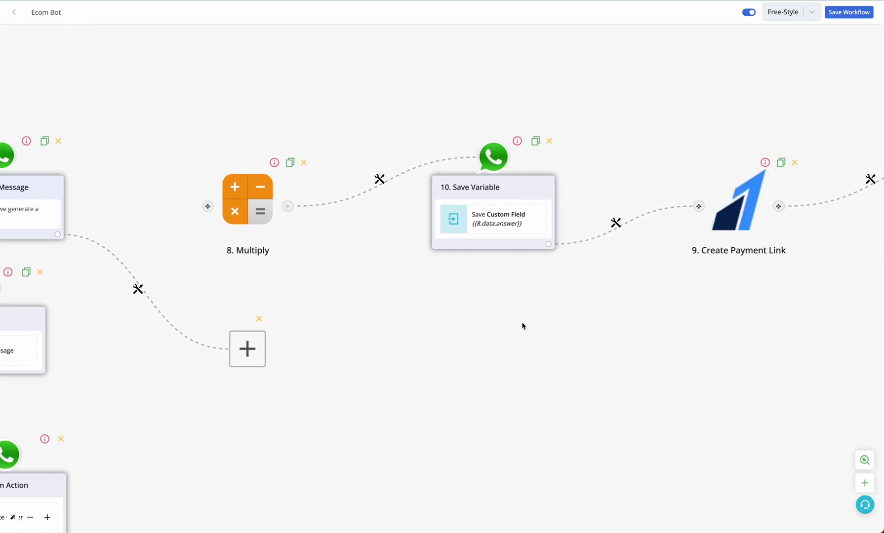
{"action": "left_click_drag", "start_coordinate": [410, 385], "coordinate": [590, 379]}
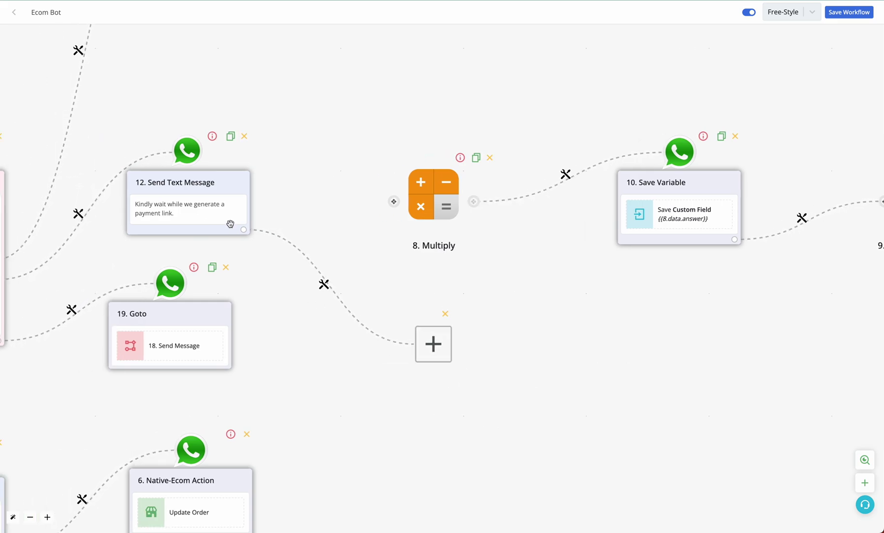
{"action": "left_click", "coordinate": [431, 343]}
{"action": "left_click", "coordinate": [790, 336]}
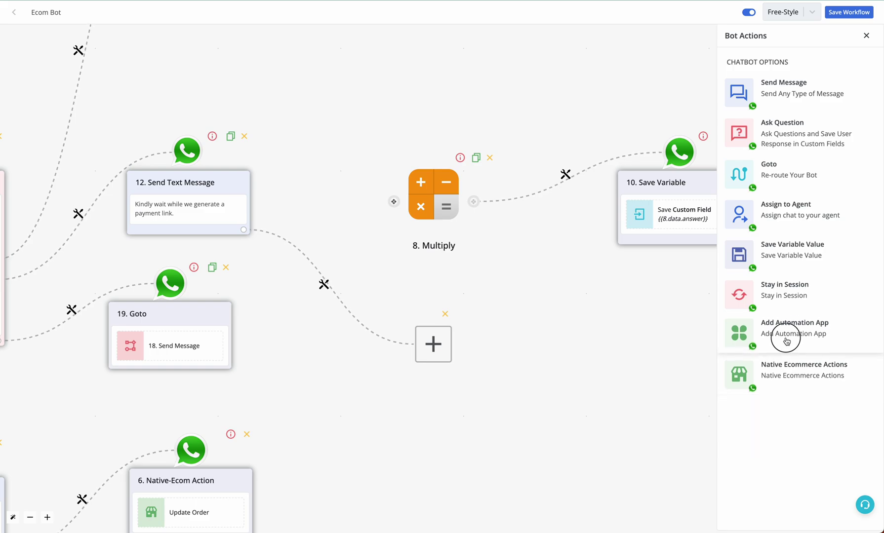
{"action": "left_click", "coordinate": [765, 62]}
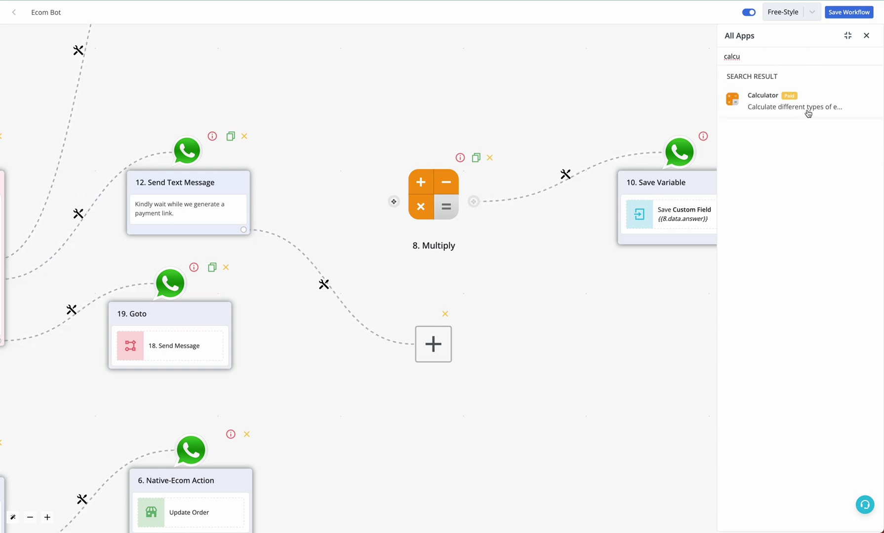
{"action": "left_click", "coordinate": [807, 112]}
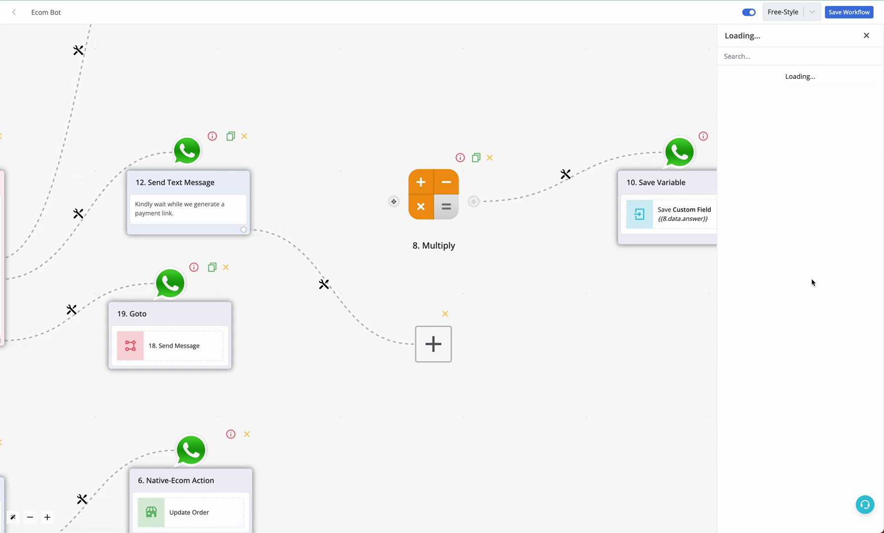
{"action": "left_click", "coordinate": [781, 188]}
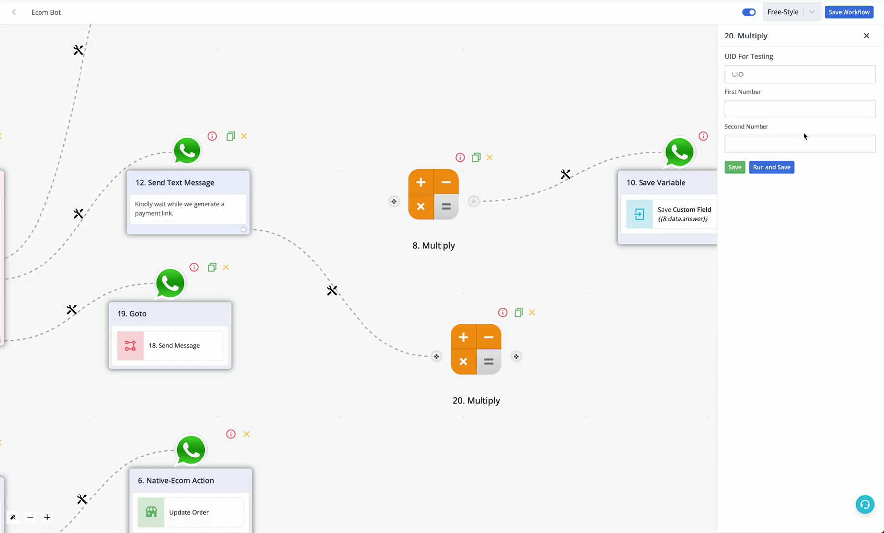
Step: Set First Number to 10 and save the Multiply step to test-run it
{"action": "left_click", "coordinate": [779, 108]}
{"action": "left_click", "coordinate": [650, 38]}
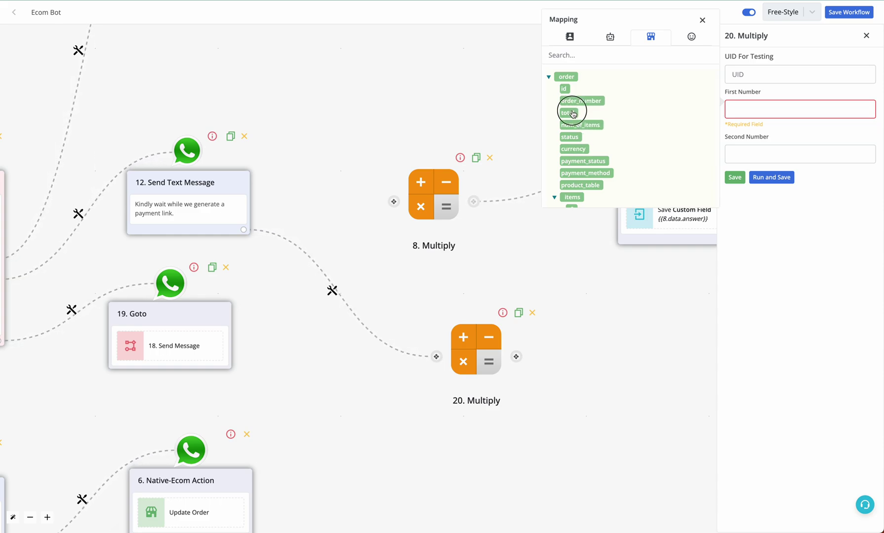
{"action": "left_click", "coordinate": [756, 151]}
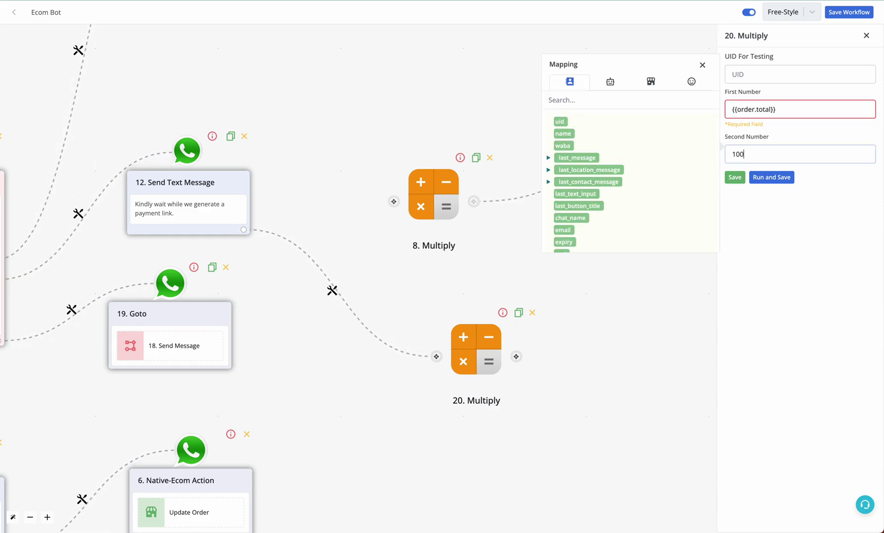
{"action": "triple_click", "coordinate": [784, 109]}
{"action": "key", "text": "BackSpace"}
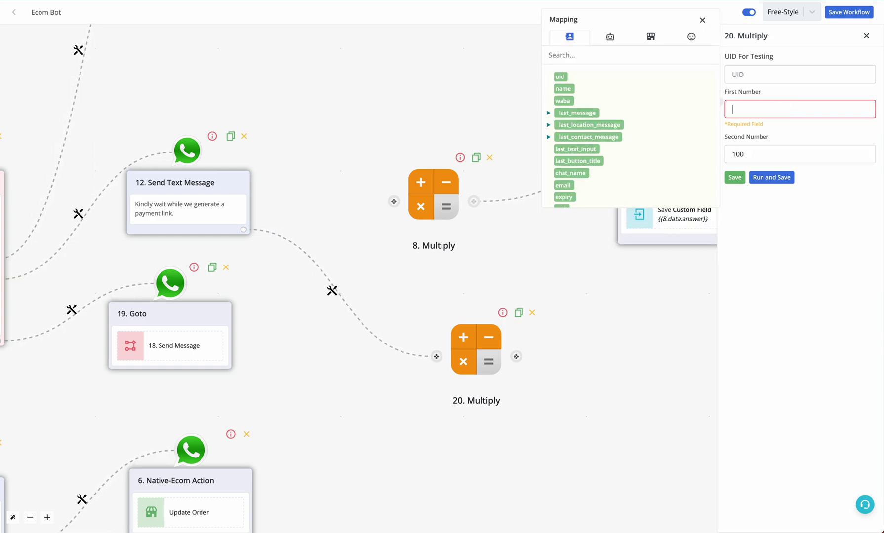
{"action": "type", "text": "10"}
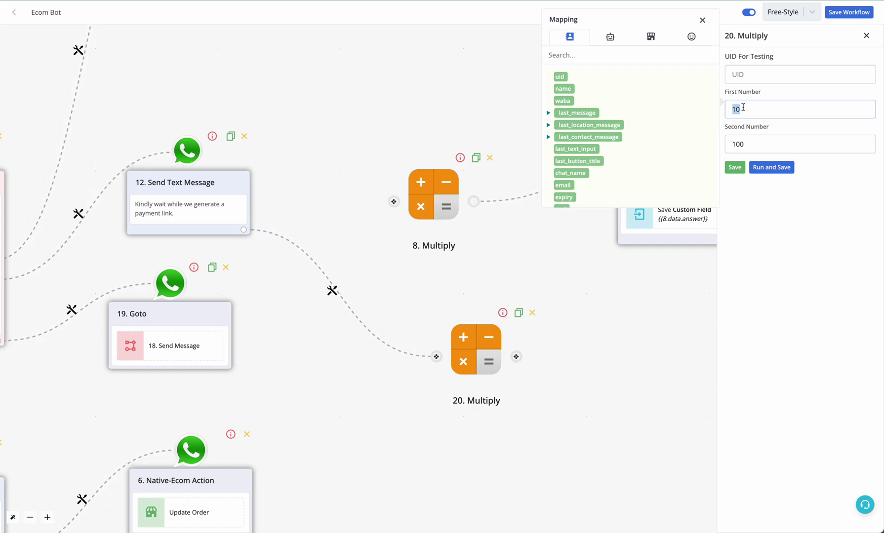
{"action": "left_click", "coordinate": [761, 167]}
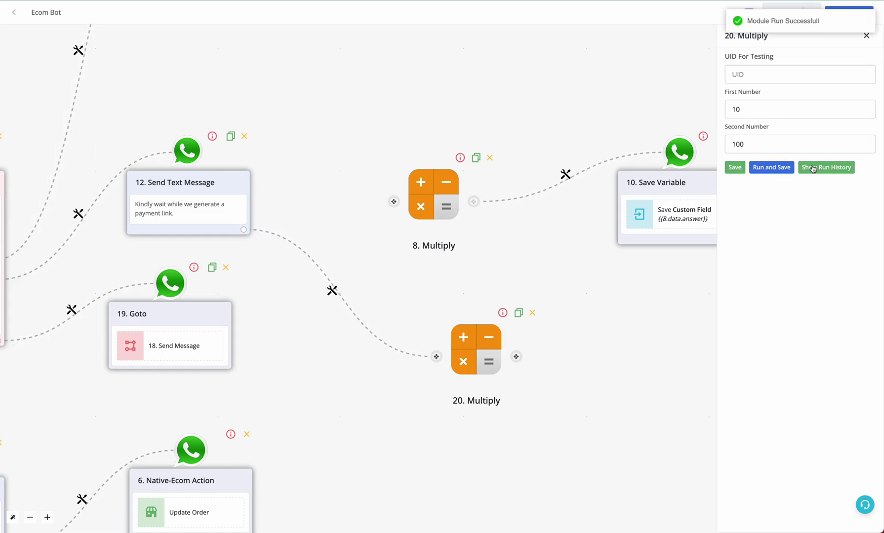
Step: Expand the test output to reveal the computed answer 1000.00
{"action": "left_click", "coordinate": [554, 159]}
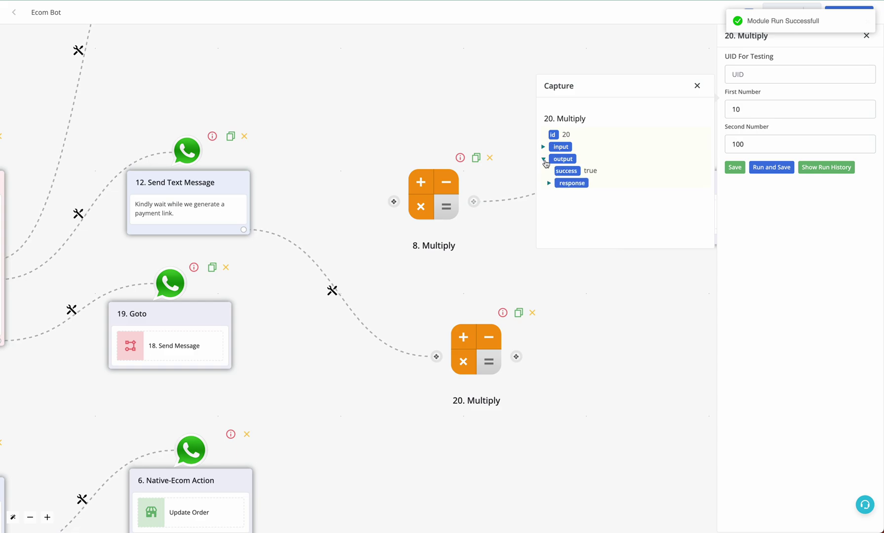
{"action": "left_click", "coordinate": [562, 183]}
{"action": "left_click", "coordinate": [558, 230]}
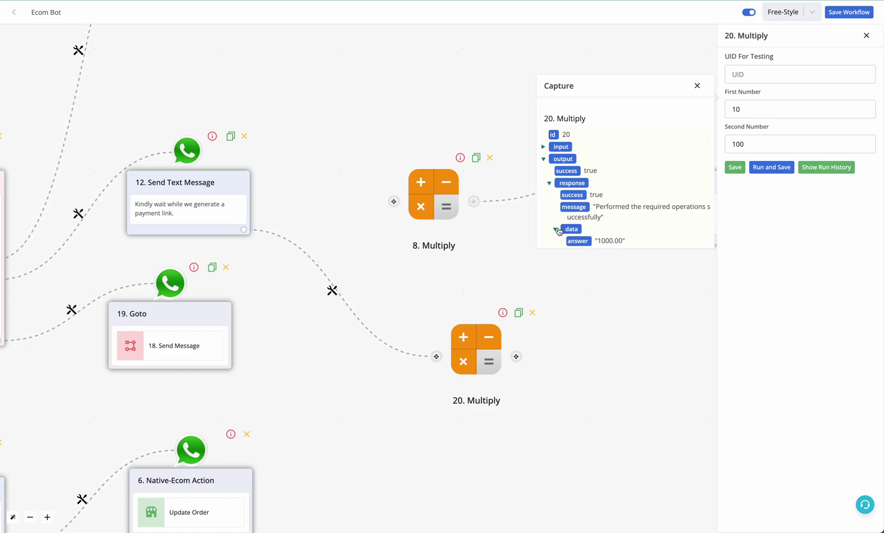
{"action": "left_click", "coordinate": [697, 84]}
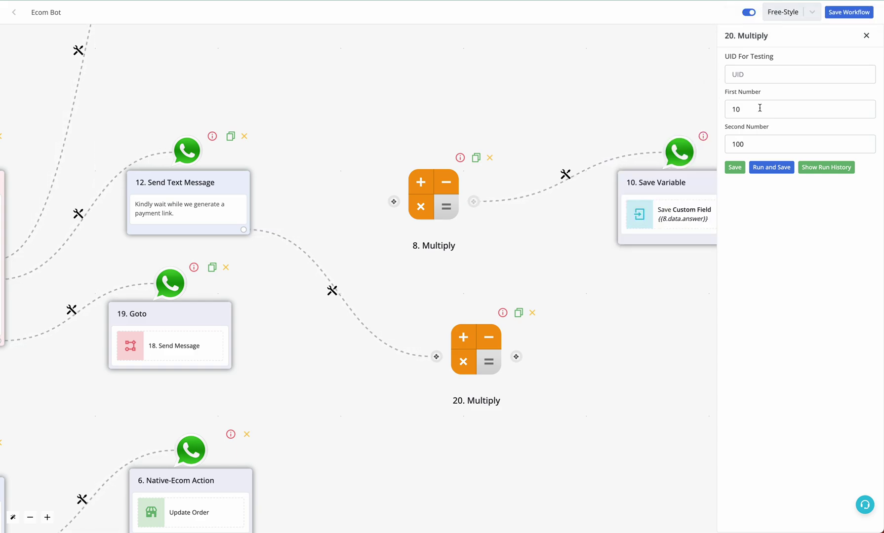
Step: Clear the 10 from First Number and browse the store's order variables
{"action": "left_click", "coordinate": [759, 109]}
{"action": "key", "text": "BackSpace"}
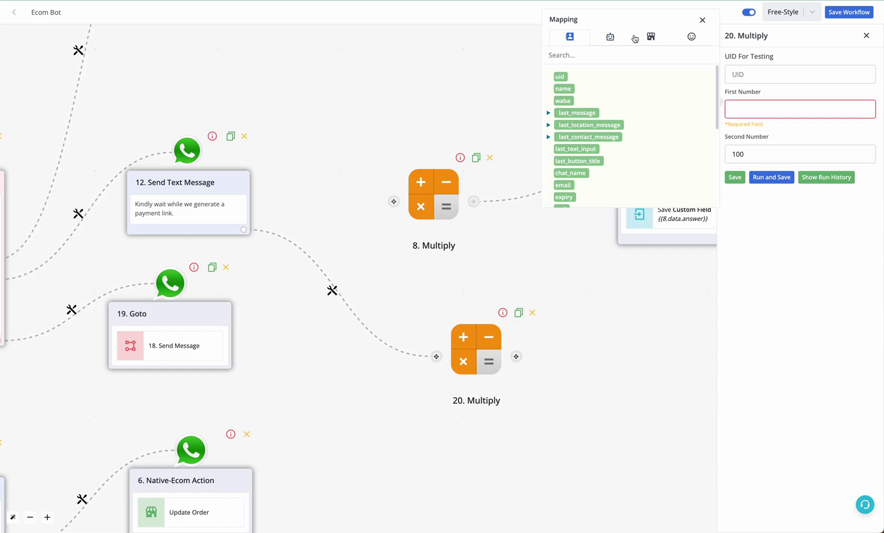
{"action": "left_click", "coordinate": [637, 37]}
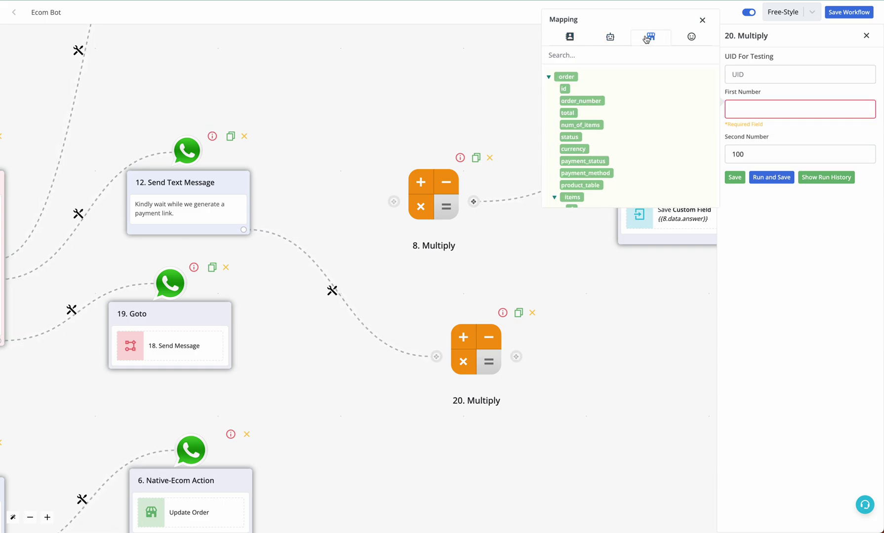
Step: Save 20. Multiply and add a new empty step after it
{"action": "left_click", "coordinate": [735, 177]}
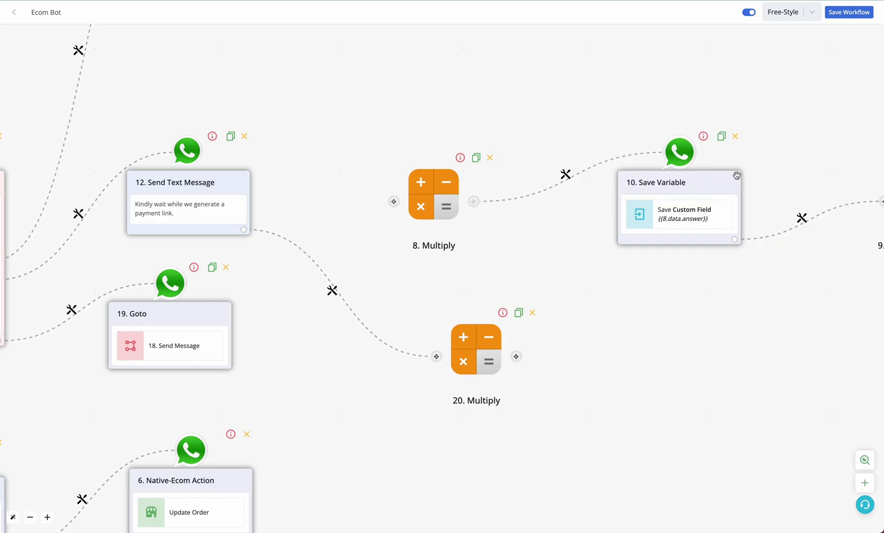
{"action": "left_click", "coordinate": [516, 357]}
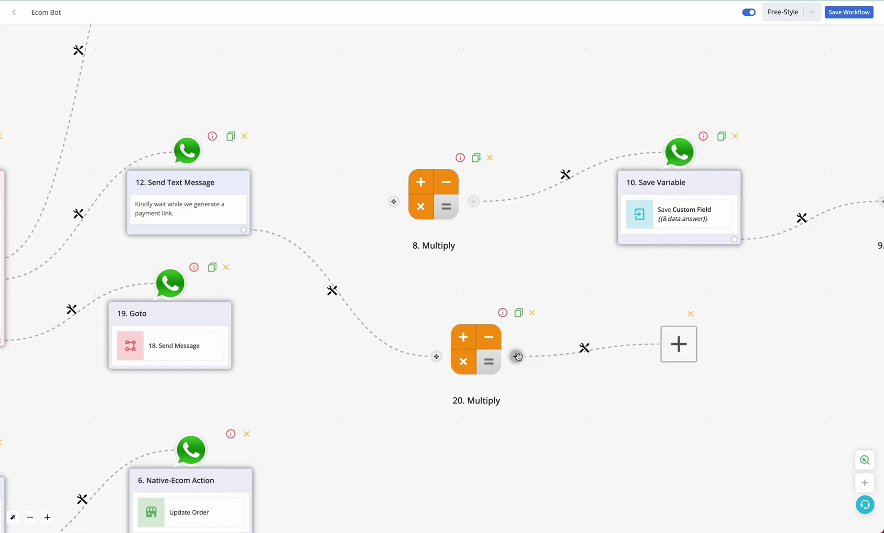
{"action": "scroll", "coordinate": [521, 360], "scroll_direction": "down", "scroll_amount": 3}
{"action": "scroll", "coordinate": [359, 306], "scroll_direction": "up", "scroll_amount": 5}
{"action": "scroll", "coordinate": [359, 307], "scroll_direction": "up", "scroll_amount": 1}
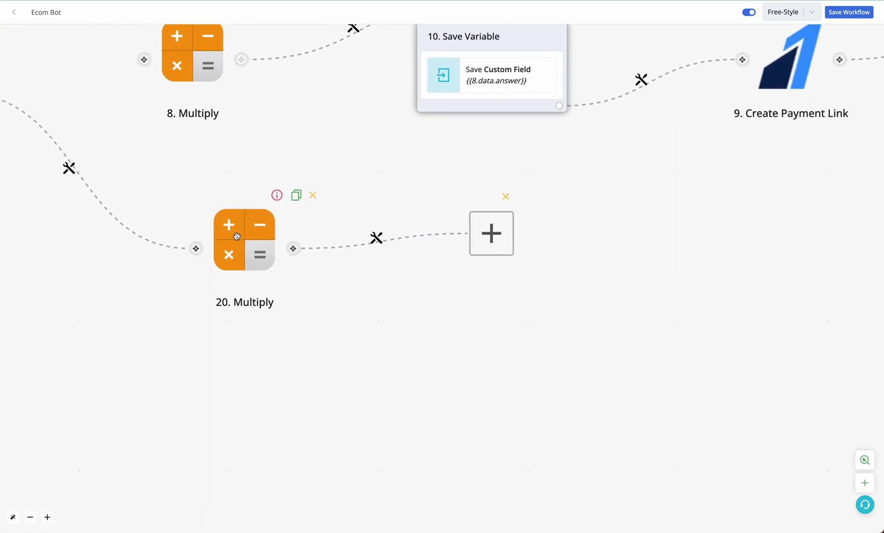
{"action": "left_click", "coordinate": [479, 237]}
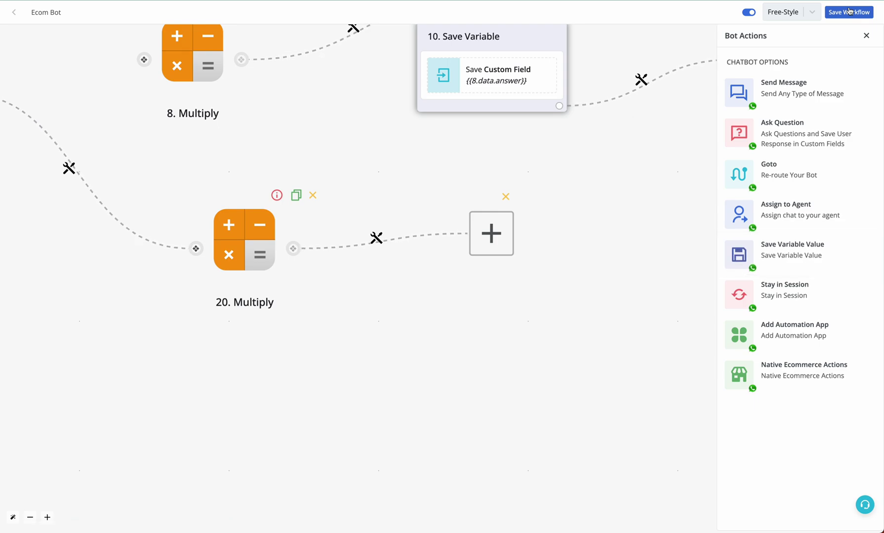
Step: Add a Save Variable Value step targeting Custom Field, with 20. Multiply's variables expanded for its text
{"action": "left_click", "coordinate": [814, 250]}
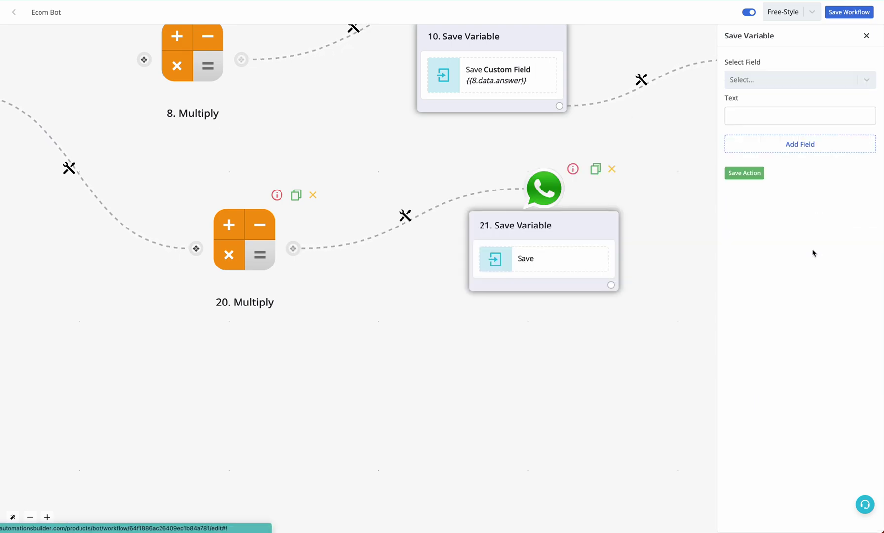
{"action": "left_click", "coordinate": [796, 80]}
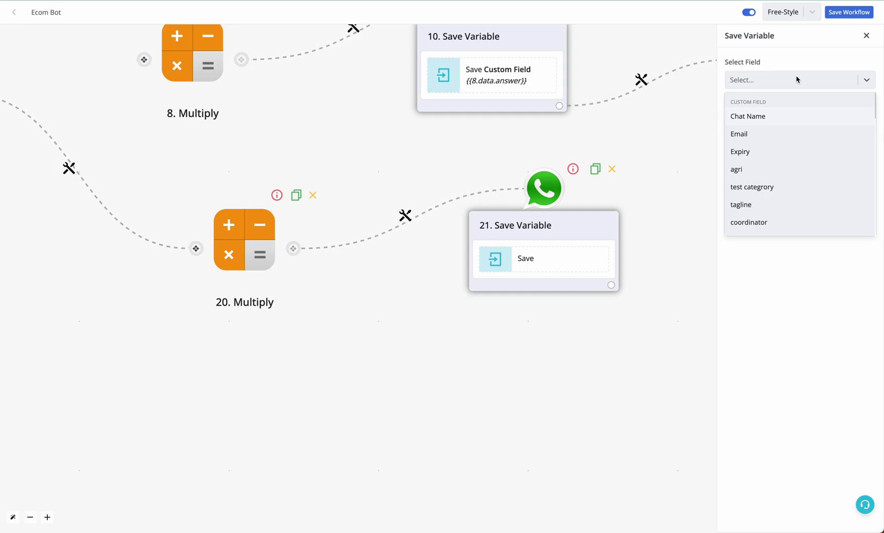
{"action": "type", "text": "cus"}
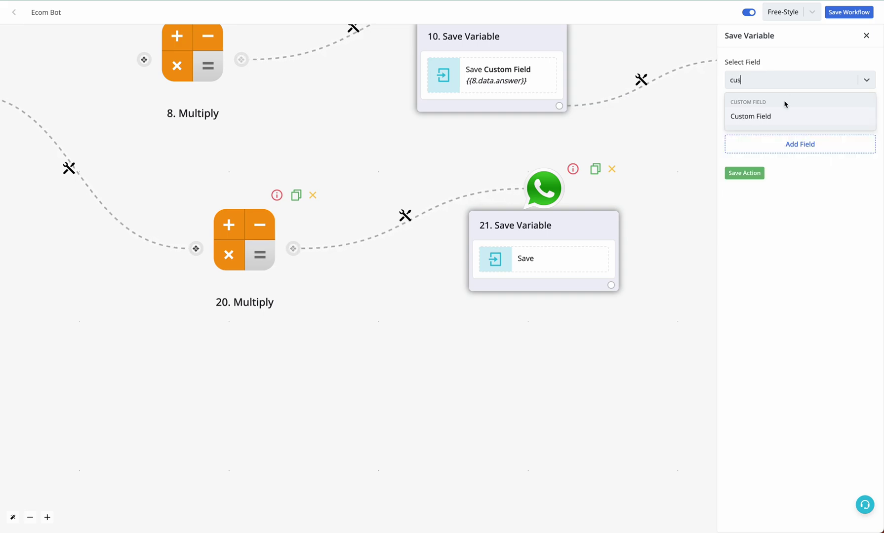
{"action": "left_click", "coordinate": [778, 116]}
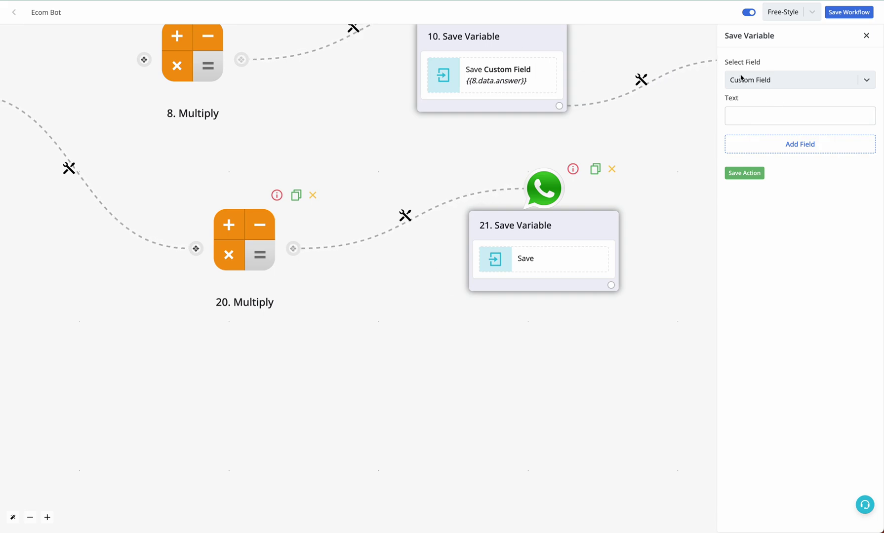
{"action": "left_click", "coordinate": [741, 115]}
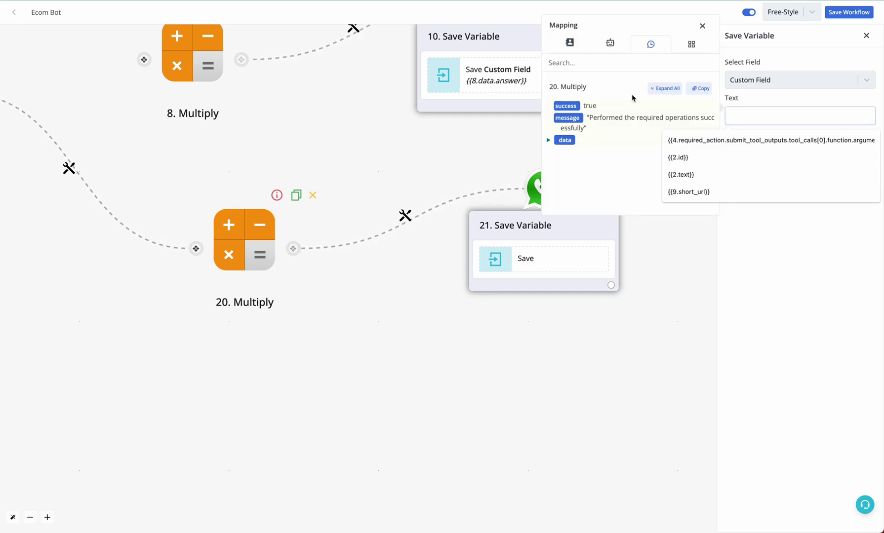
{"action": "left_click", "coordinate": [664, 88]}
Step: Save node 21 with {{20.data.answer}} as its value and reposition the 20. Multiply node
{"action": "left_click", "coordinate": [572, 153]}
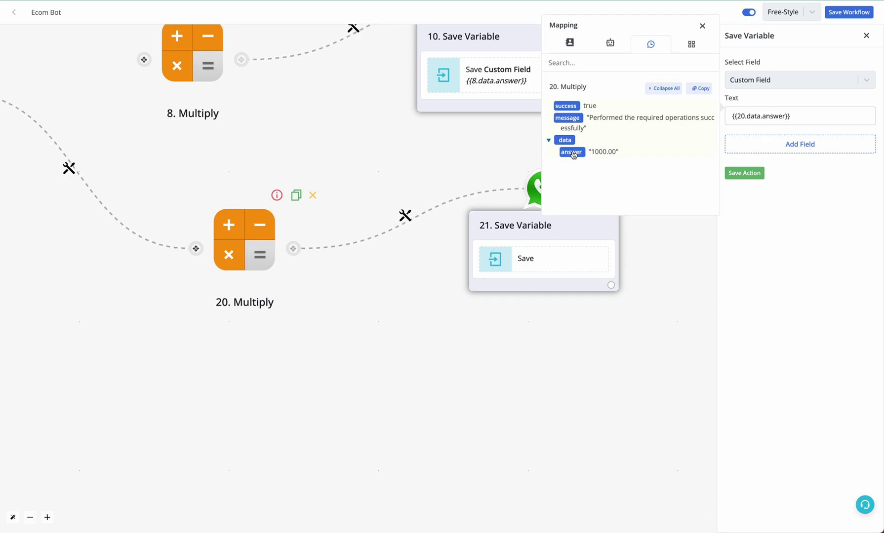
{"action": "left_click", "coordinate": [744, 173]}
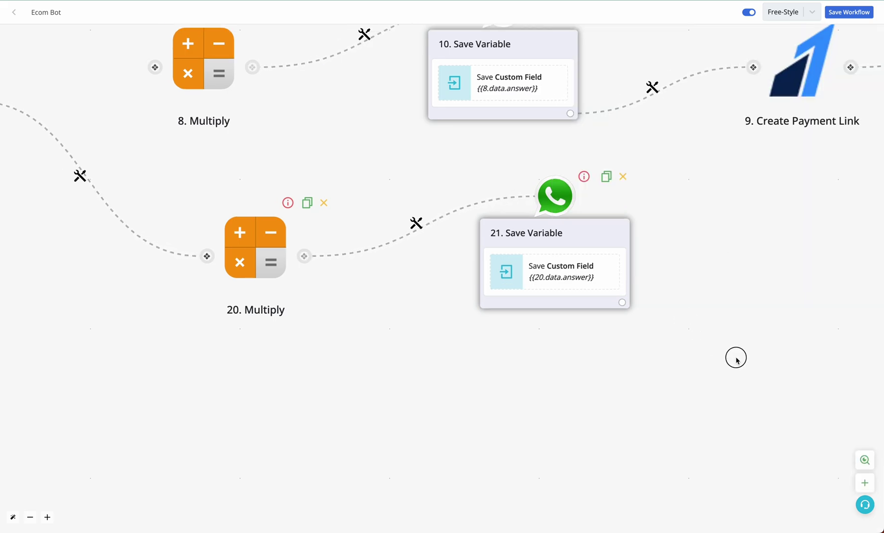
{"action": "left_click_drag", "start_coordinate": [248, 395], "coordinate": [661, 332]}
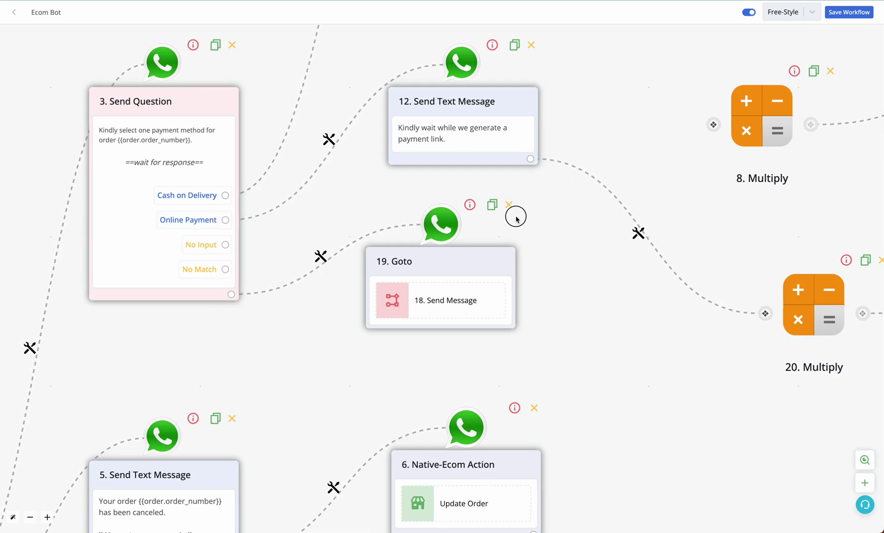
{"action": "left_click_drag", "start_coordinate": [517, 214], "coordinate": [384, 217]}
{"action": "left_click_drag", "start_coordinate": [444, 256], "coordinate": [308, 257]}
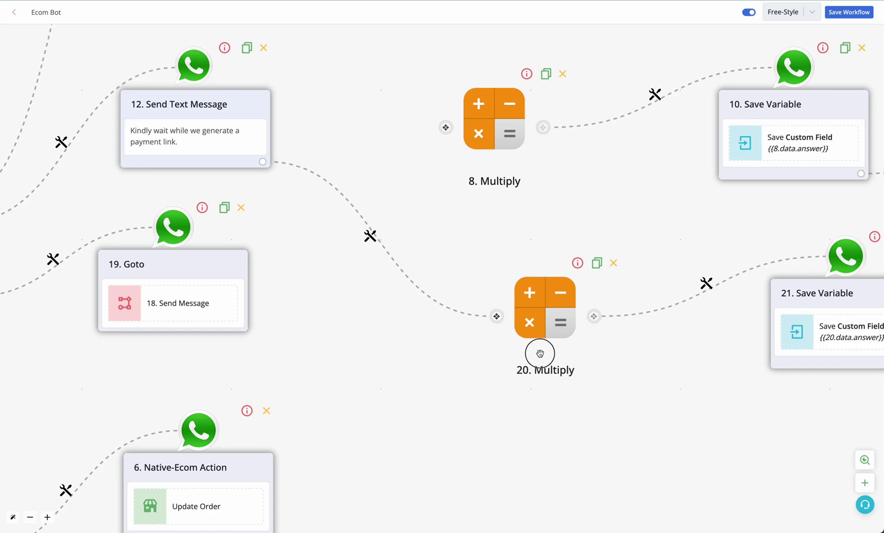
{"action": "left_click_drag", "start_coordinate": [539, 352], "coordinate": [439, 339]}
{"action": "left_click_drag", "start_coordinate": [424, 296], "coordinate": [546, 319]}
Step: Bring nodes 21 and 9. Create Payment Link into view and add an empty step after node 21
{"action": "left_click_drag", "start_coordinate": [643, 400], "coordinate": [436, 386]}
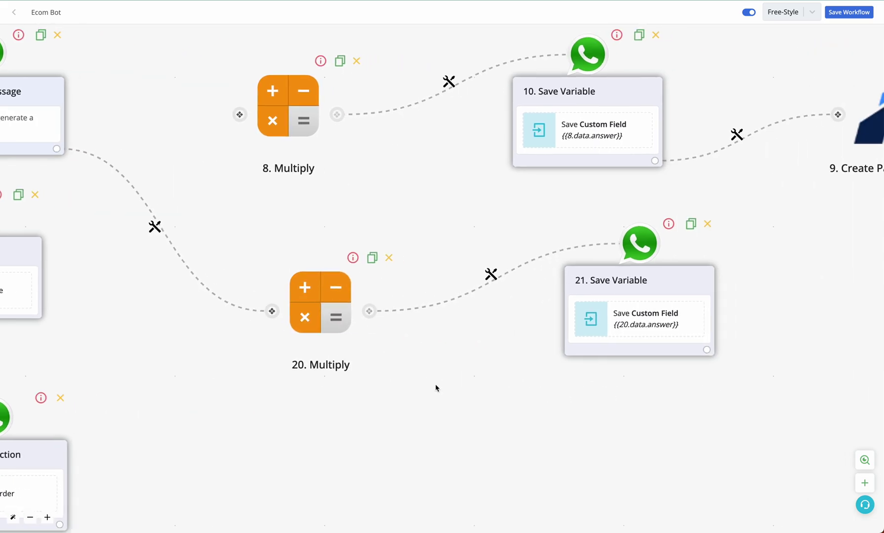
{"action": "left_click_drag", "start_coordinate": [537, 476], "coordinate": [261, 521]}
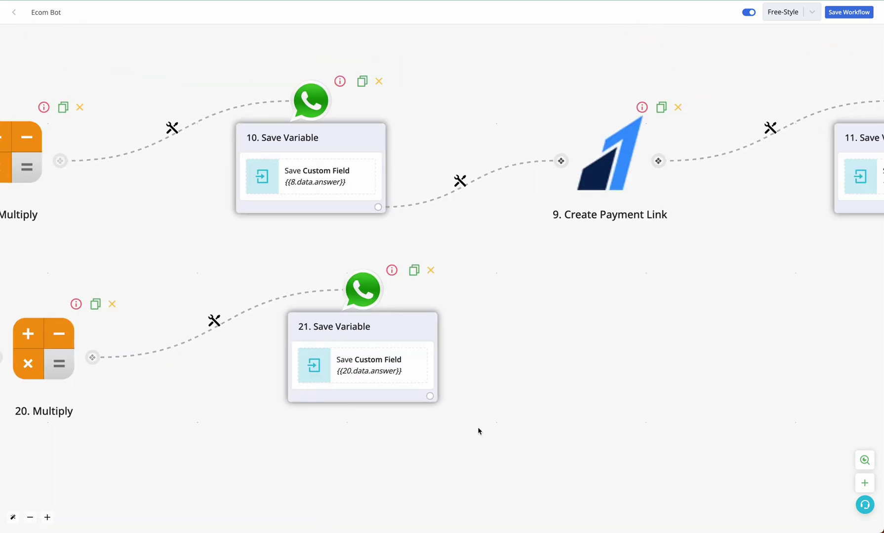
{"action": "left_click_drag", "start_coordinate": [479, 413], "coordinate": [487, 254]}
{"action": "left_click_drag", "start_coordinate": [545, 288], "coordinate": [385, 389]}
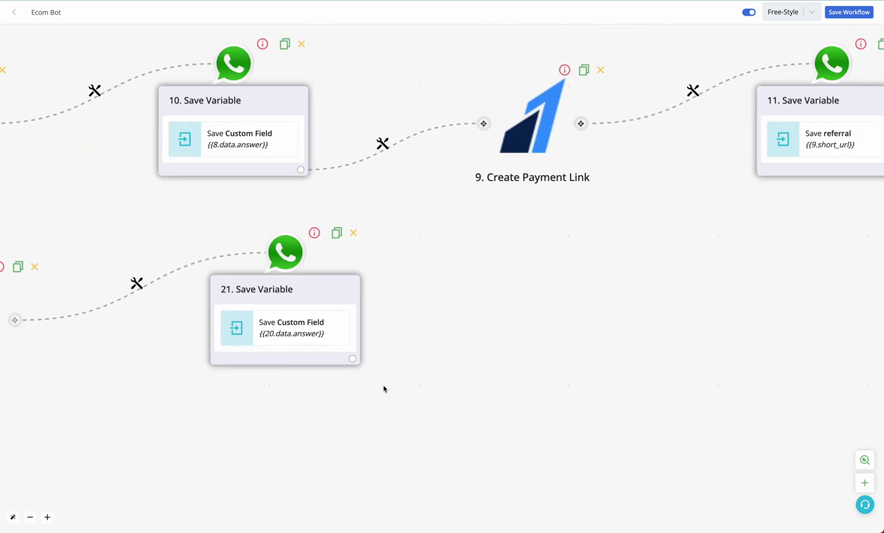
{"action": "left_click", "coordinate": [355, 358]}
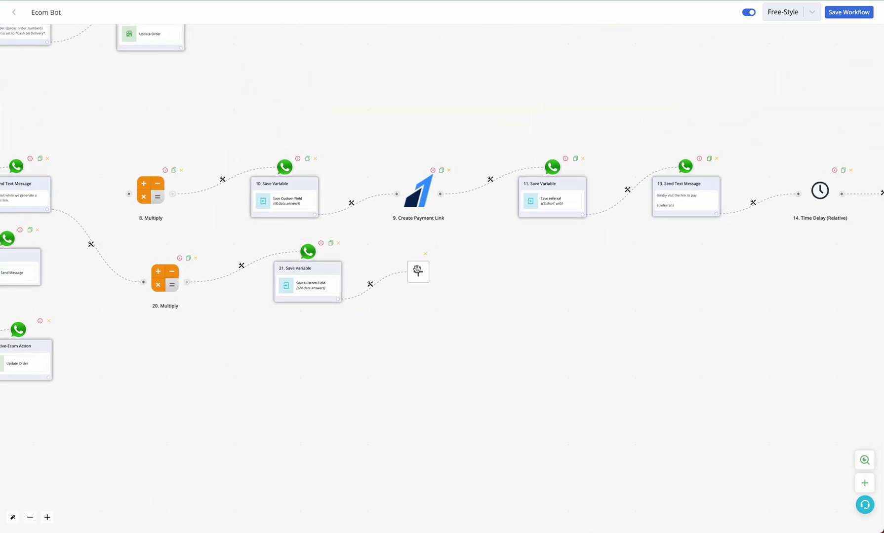
Step: Make the new step a Razorpay Create Payment Link app, found by searching 'razorpay'
{"action": "left_click", "coordinate": [419, 271]}
{"action": "left_click", "coordinate": [843, 332]}
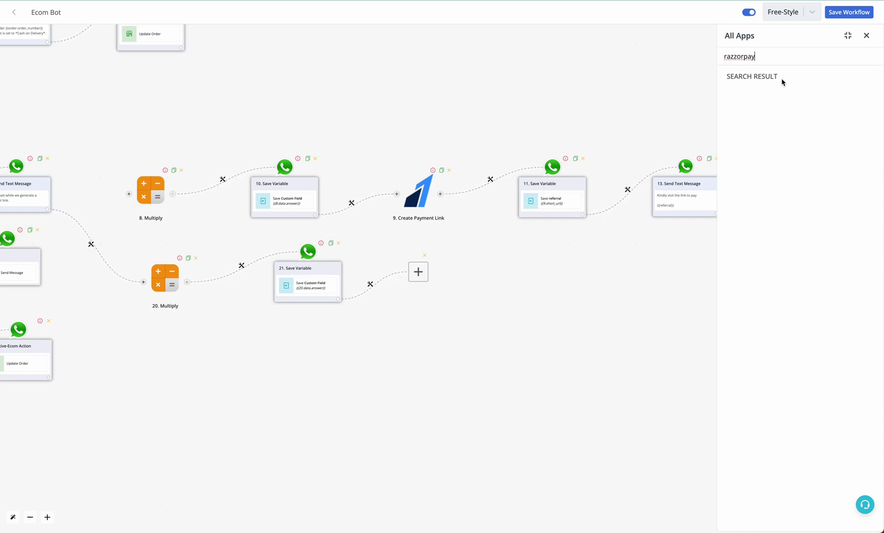
{"action": "key", "text": "BackSpace"}
{"action": "key", "text": "BackSpace"}
{"action": "type", "text": "orpa"}
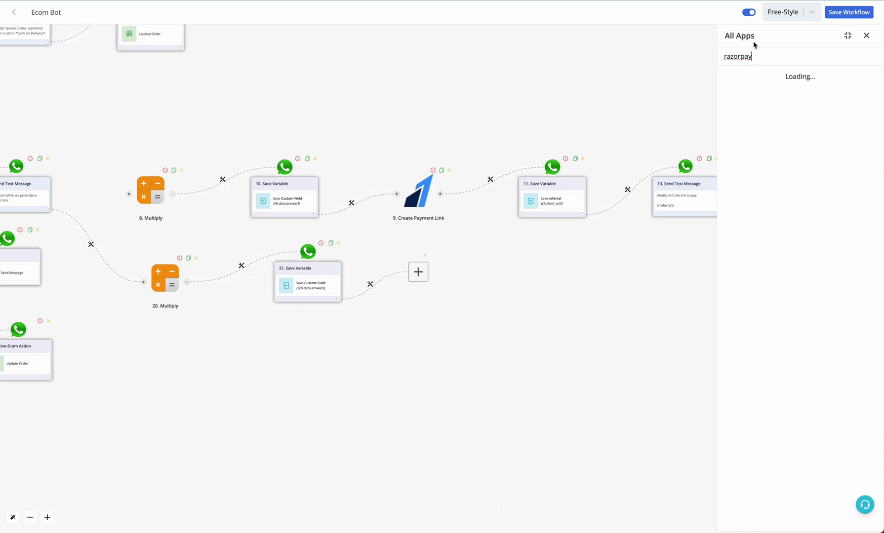
{"action": "left_click", "coordinate": [772, 107]}
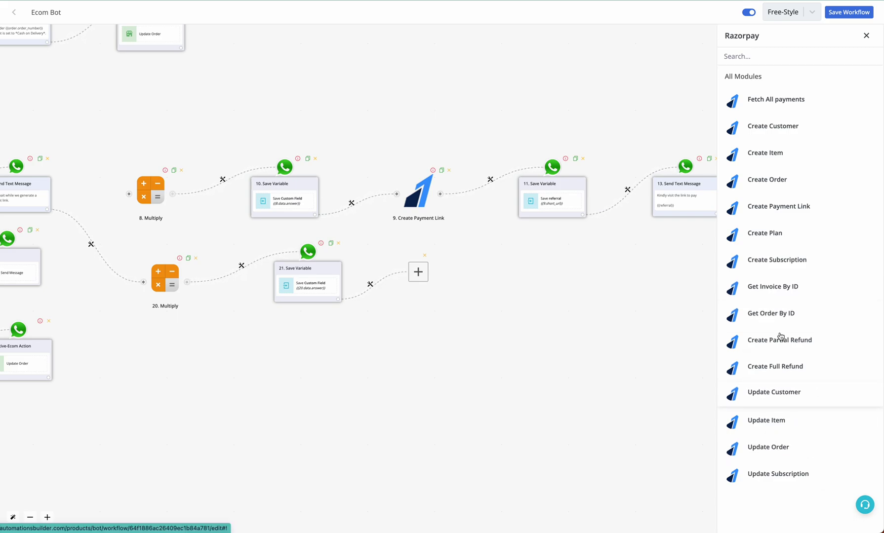
{"action": "left_click", "coordinate": [775, 213]}
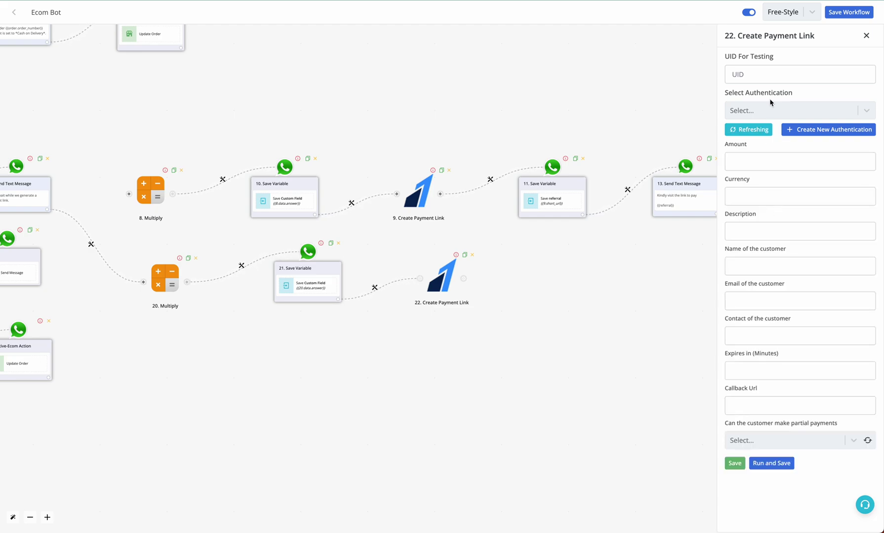
Step: Start a Razorpay authentication named video test 8, paste the live Key ID, and copy the Key Secret
{"action": "left_click", "coordinate": [792, 129]}
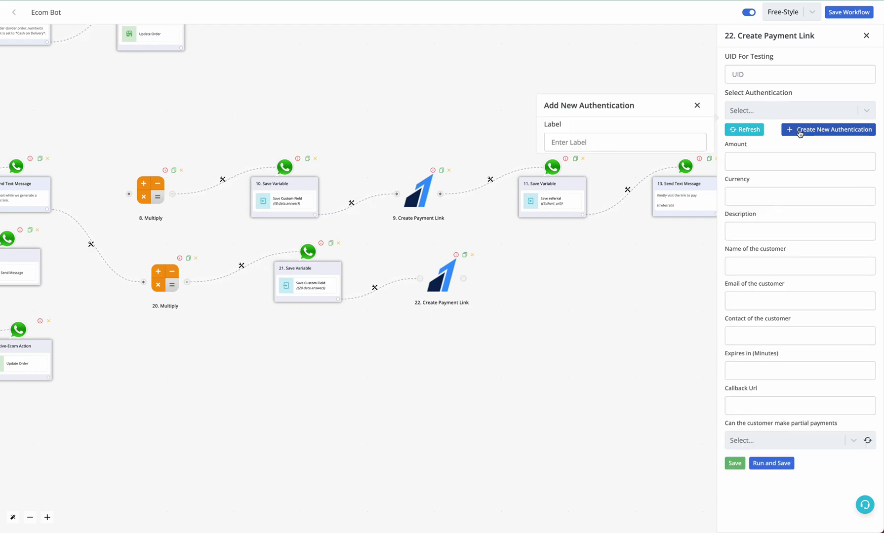
{"action": "type", "text": "video test 8"}
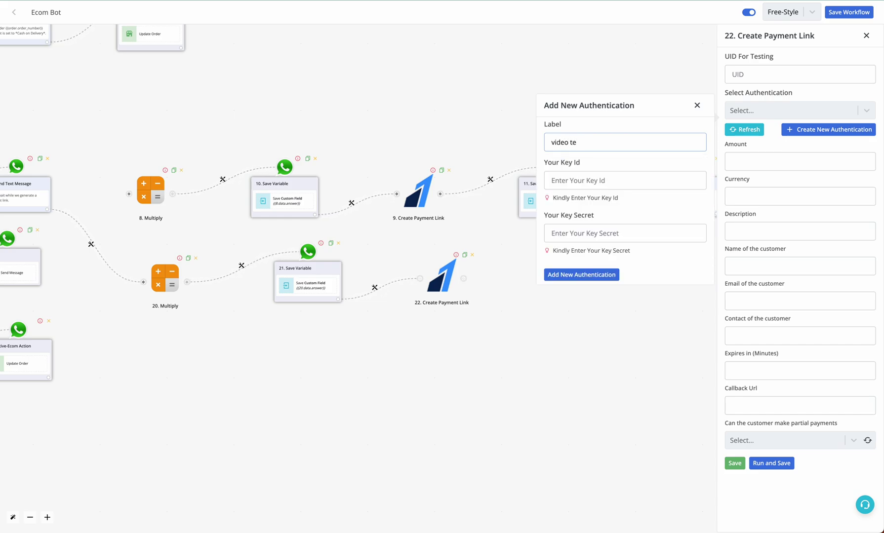
{"action": "left_click", "coordinate": [618, 182]}
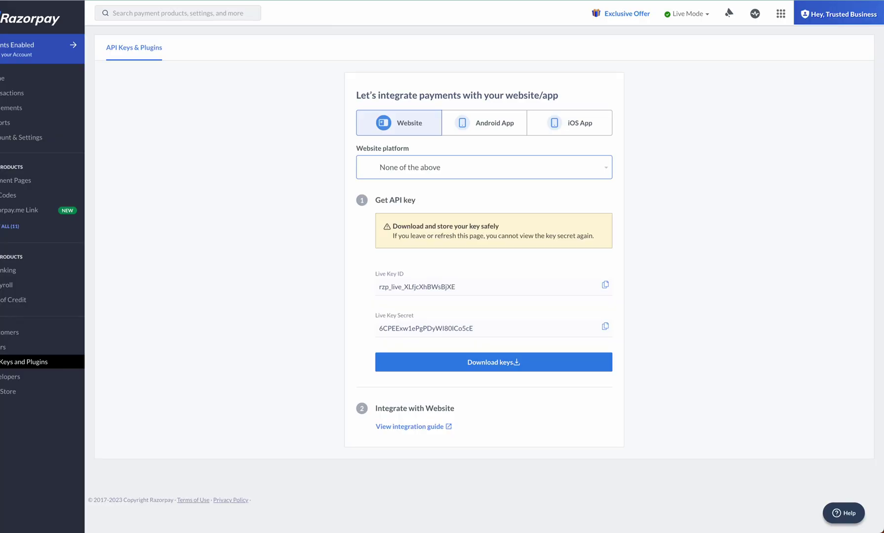
{"action": "left_click", "coordinate": [605, 285]}
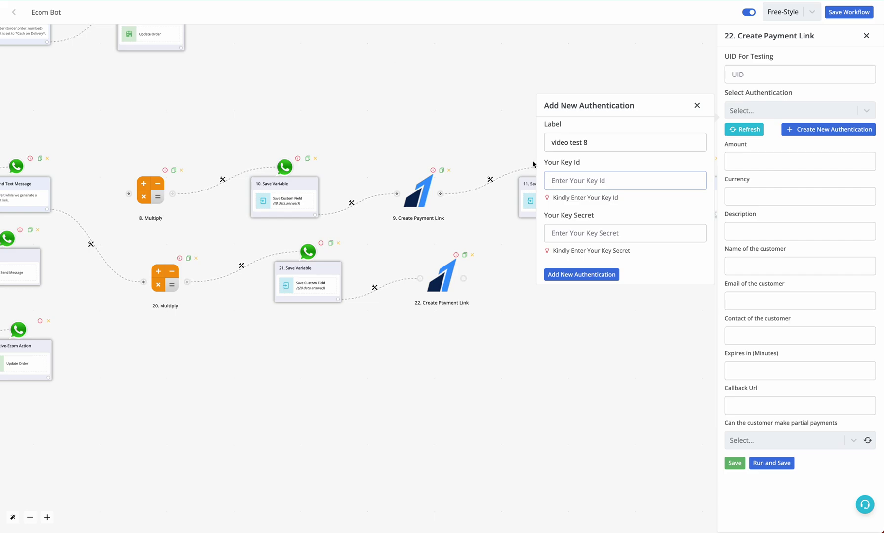
{"action": "key", "text": "ctrl+v"}
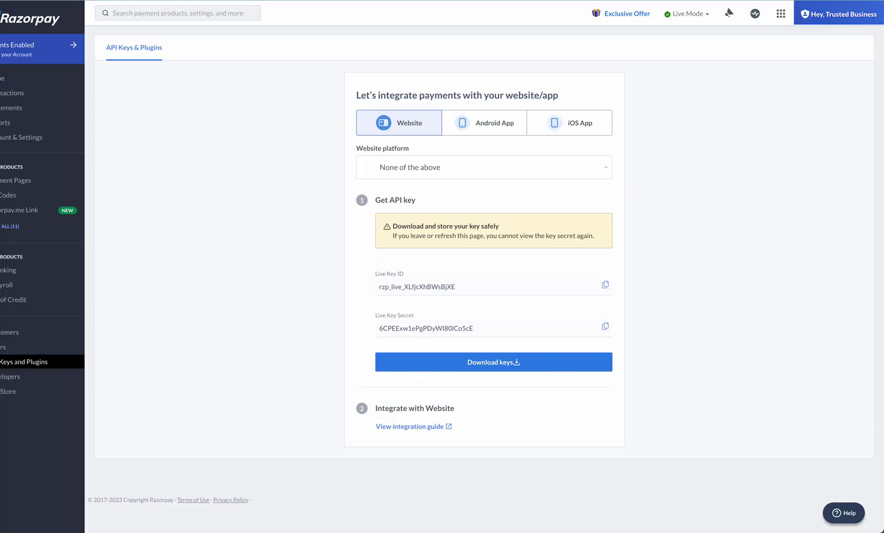
{"action": "left_click", "coordinate": [605, 321]}
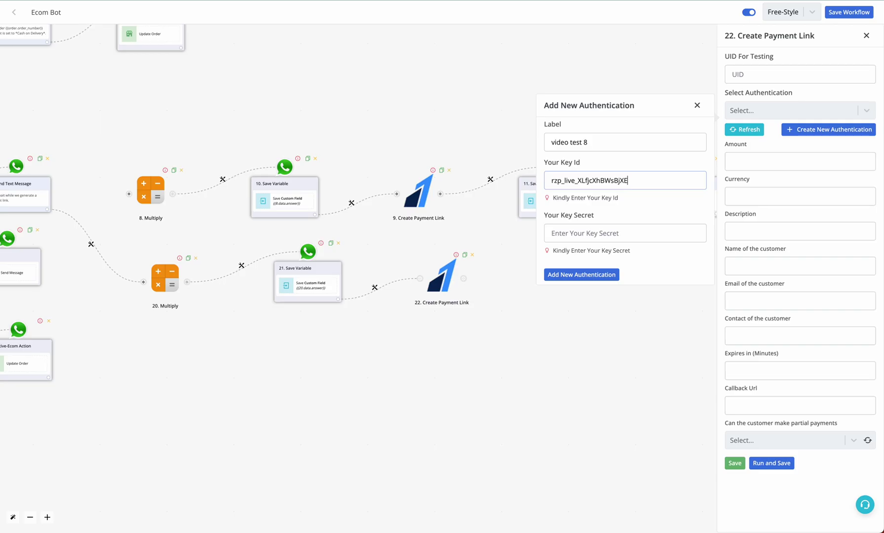
Step: Paste the Key Secret, save the video test 8 authentication, and select it for node 22
{"action": "left_click", "coordinate": [566, 237]}
{"action": "key", "text": "ctrl+v"}
{"action": "left_click", "coordinate": [582, 274]}
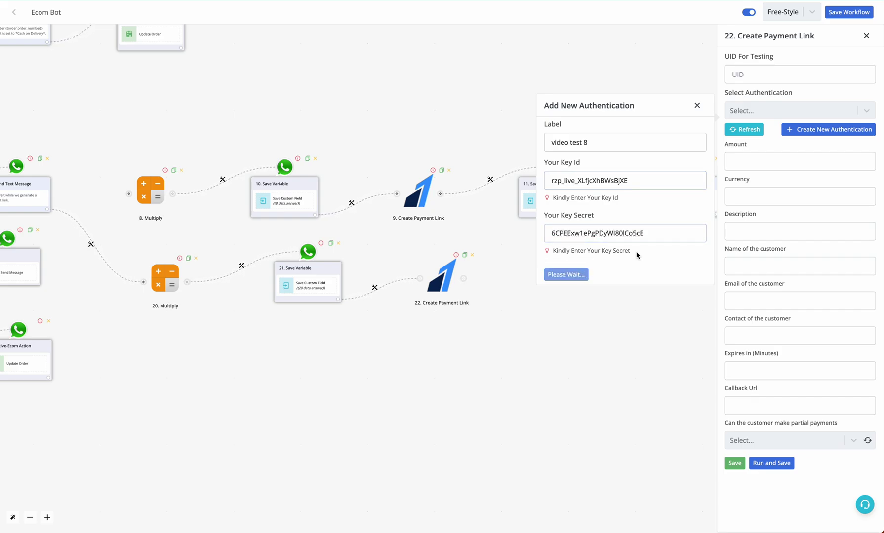
{"action": "left_click", "coordinate": [789, 110]}
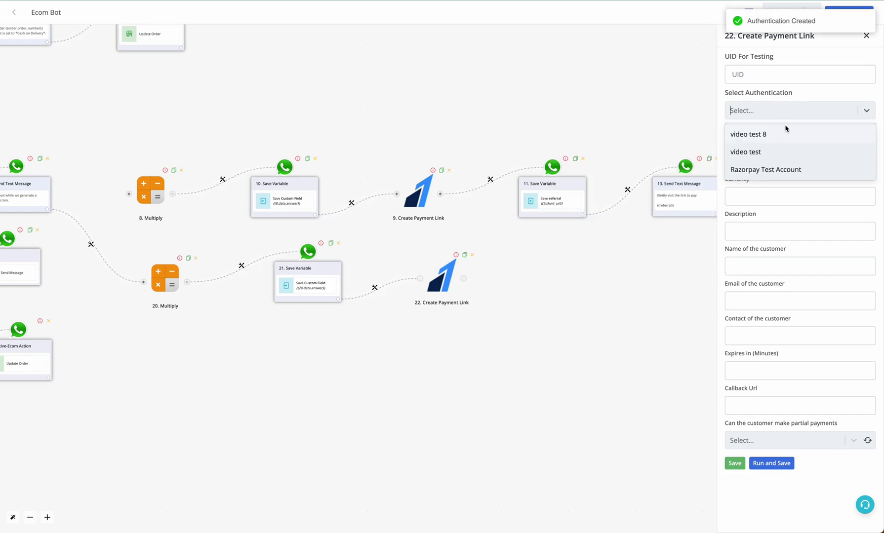
{"action": "left_click", "coordinate": [786, 134]}
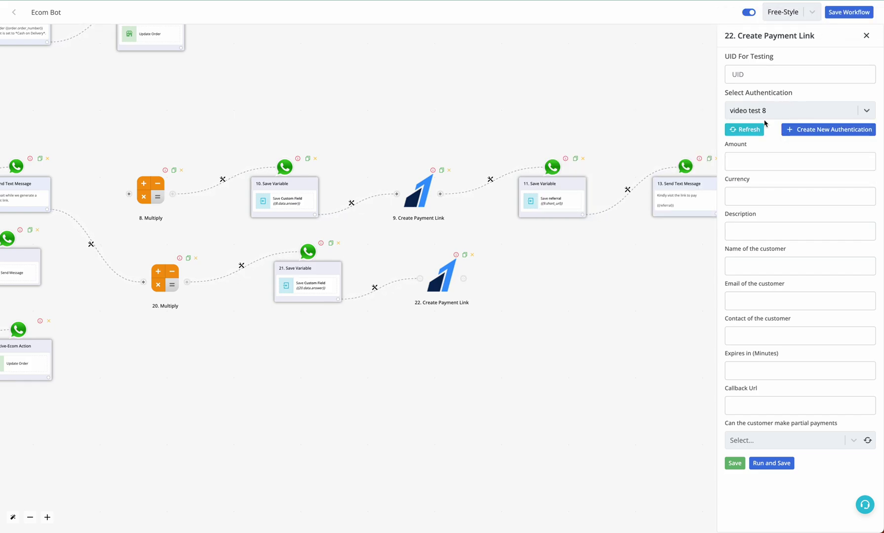
{"action": "left_click", "coordinate": [760, 161]}
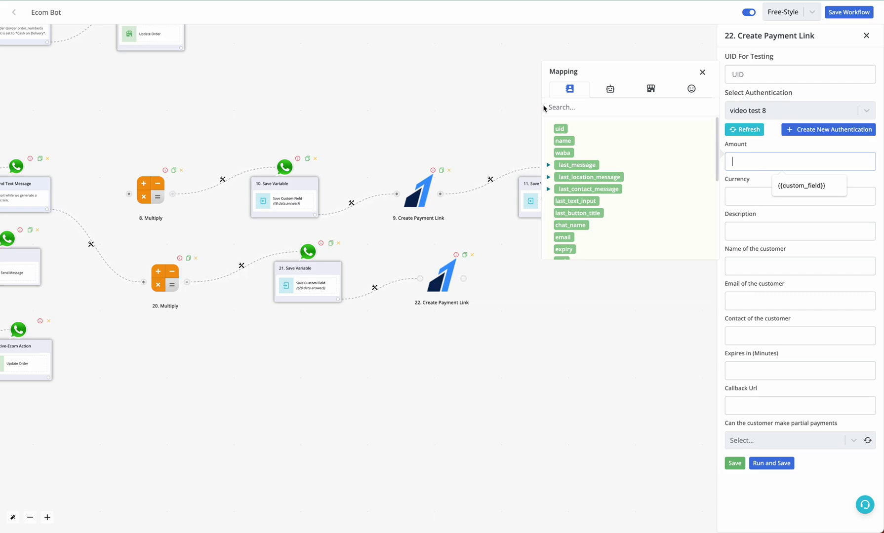
Step: Insert the contact's custom_field variable into Amount
{"action": "left_click", "coordinate": [646, 95]}
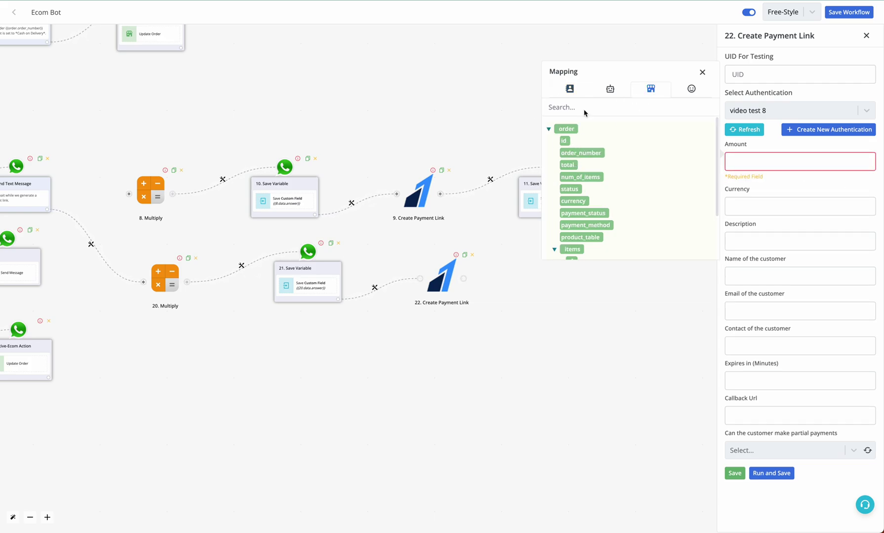
{"action": "left_click", "coordinate": [584, 89]}
{"action": "type", "text": "custom"}
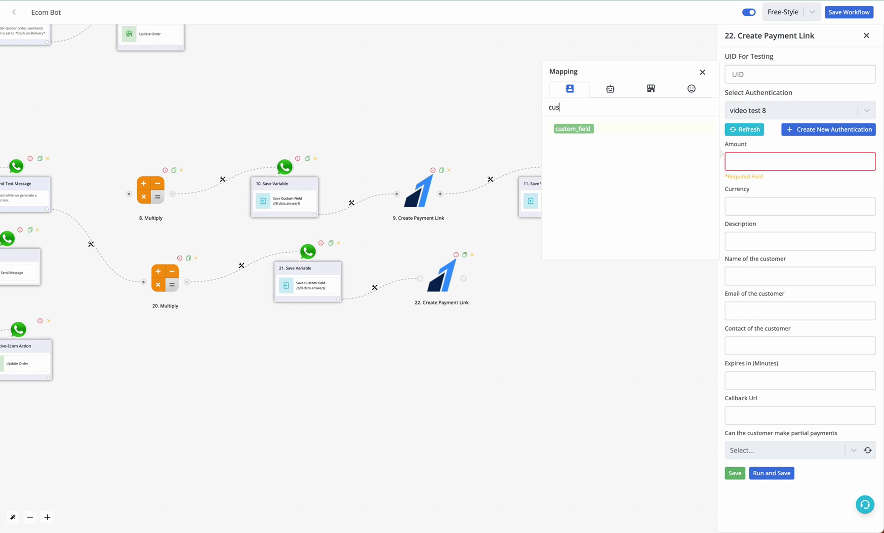
{"action": "left_click", "coordinate": [580, 129]}
Step: Map Currency to the order currency variable {{order.currency}}
{"action": "left_click", "coordinate": [784, 210]}
{"action": "left_click", "coordinate": [651, 133]}
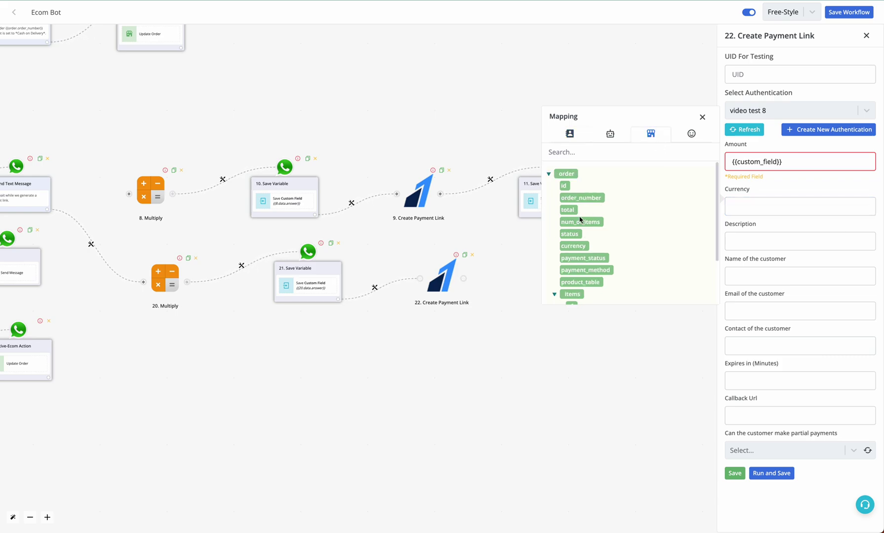
{"action": "left_click", "coordinate": [573, 245]}
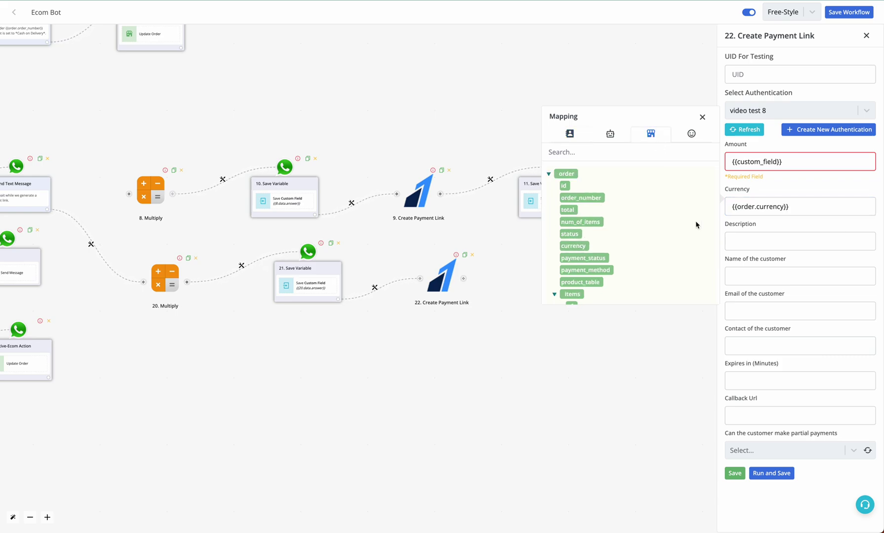
{"action": "triple_click", "coordinate": [741, 206]}
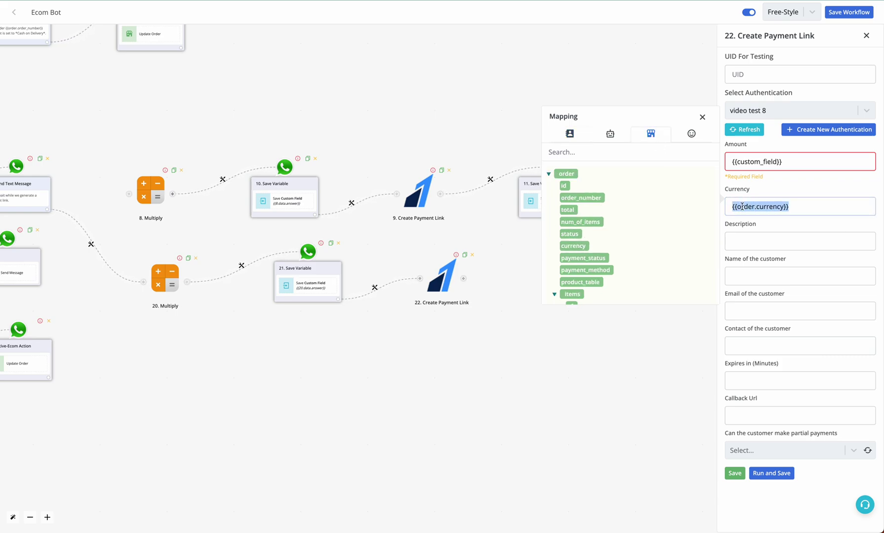
Step: Enter the Description 'Order Number - 12345' and select the Amount value for replacement
{"action": "left_click", "coordinate": [746, 232]}
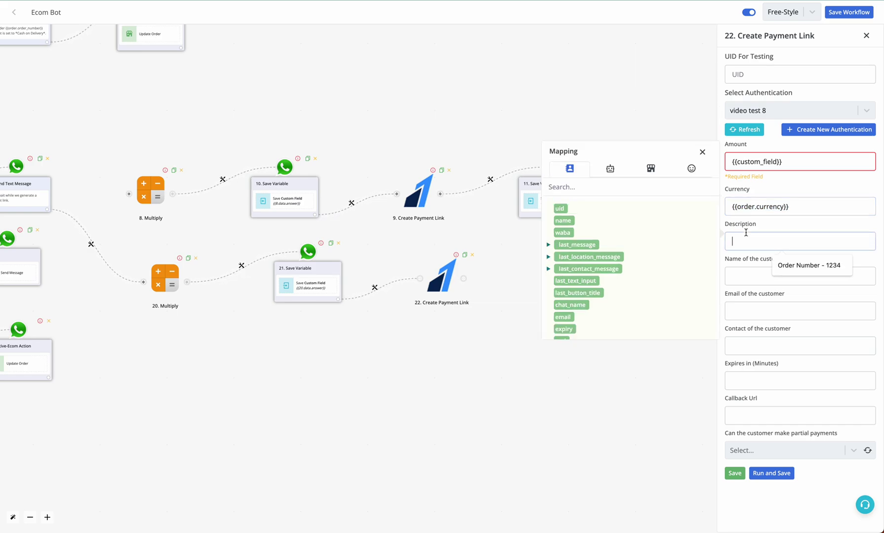
{"action": "type", "text": "Order Numbe"}
{"action": "type", "text": "r -"}
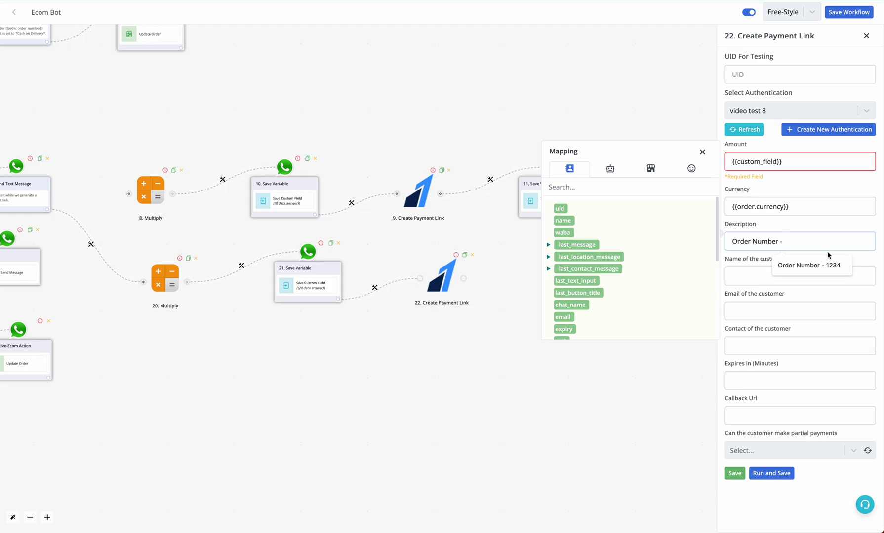
{"action": "type", "text": " 12345"}
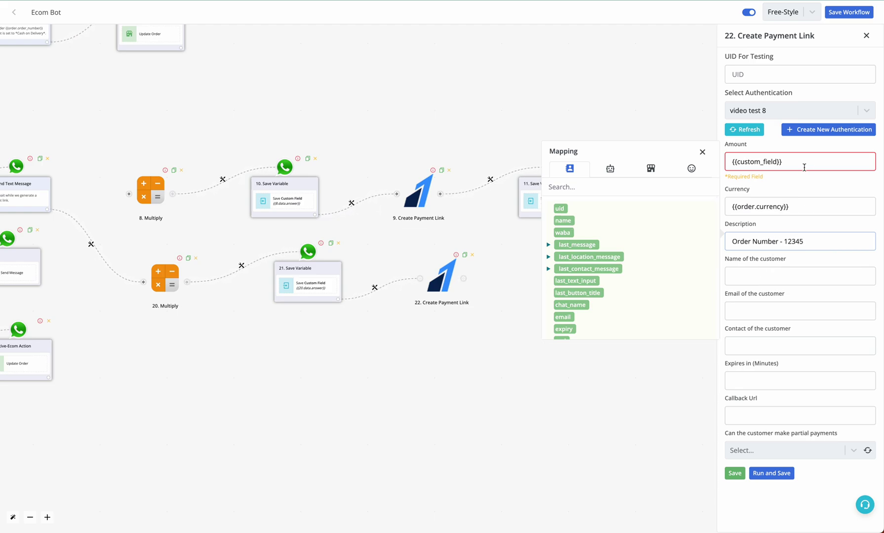
{"action": "triple_click", "coordinate": [803, 164]}
Step: Enter 100 in the preceding field, set Currency to INR and add a test customer name
{"action": "type", "text": "1000"}
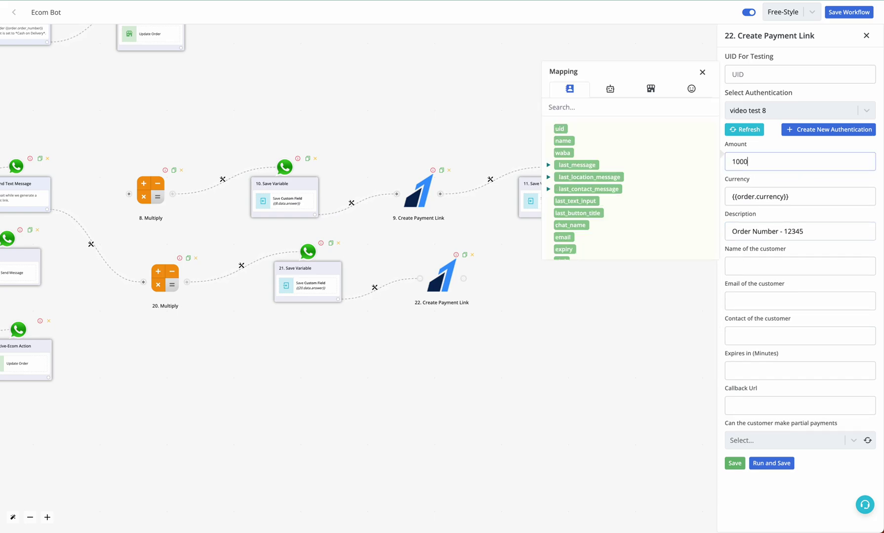
{"action": "triple_click", "coordinate": [794, 196]}
{"action": "type", "text": "INR"}
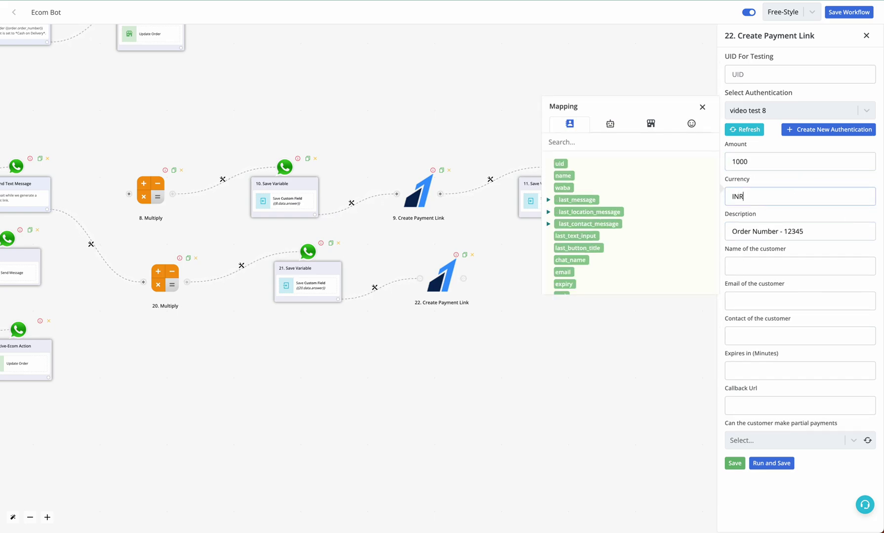
{"action": "left_click", "coordinate": [761, 264]}
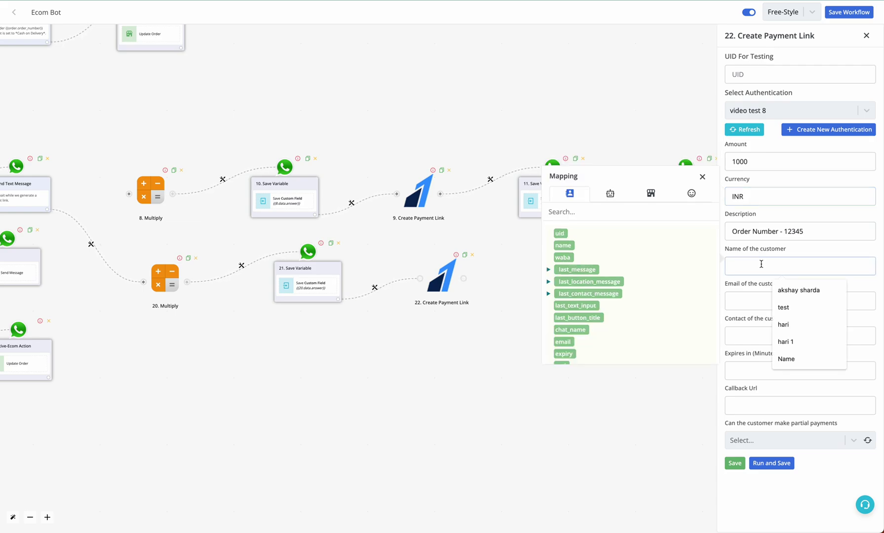
{"action": "type", "text": "test "}
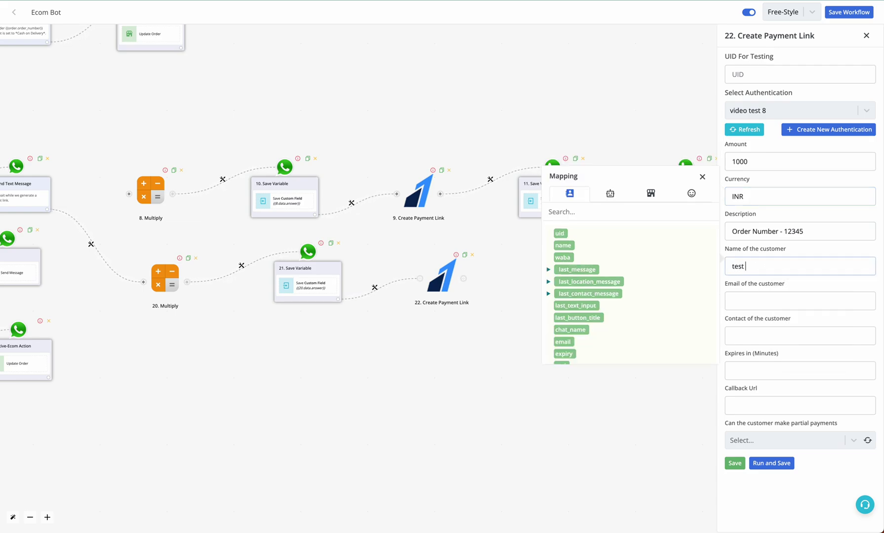
{"action": "type", "text": "name"}
Step: Fill in a test customer e-mail, the suggested contact number and a 15-minute expiry
{"action": "left_click", "coordinate": [762, 301]}
{"action": "type", "text": "t"}
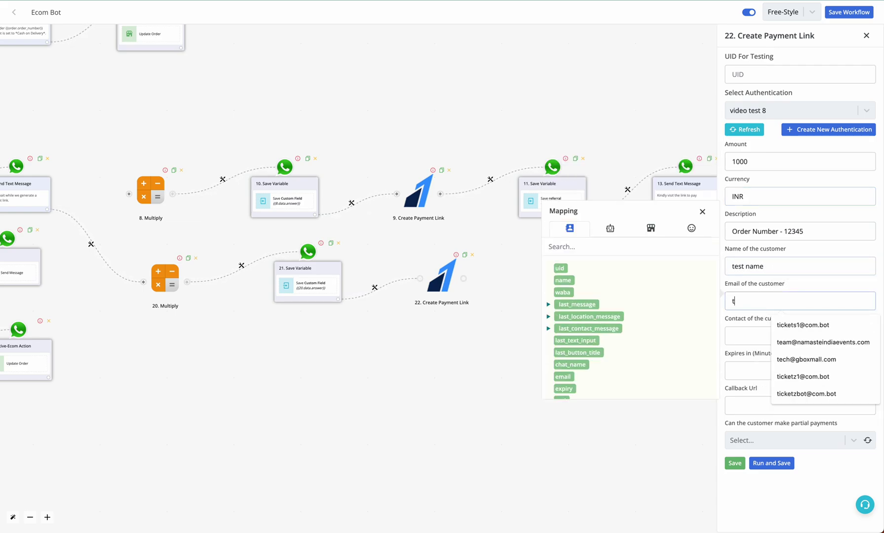
{"action": "type", "text": "est"}
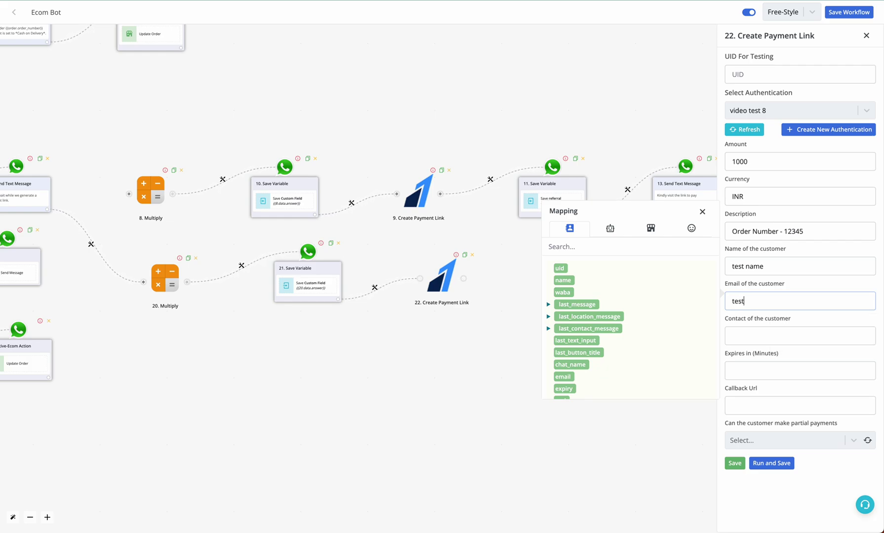
{"action": "type", "text": "@test.com"}
{"action": "left_click", "coordinate": [769, 330]}
{"action": "left_click", "coordinate": [780, 359]}
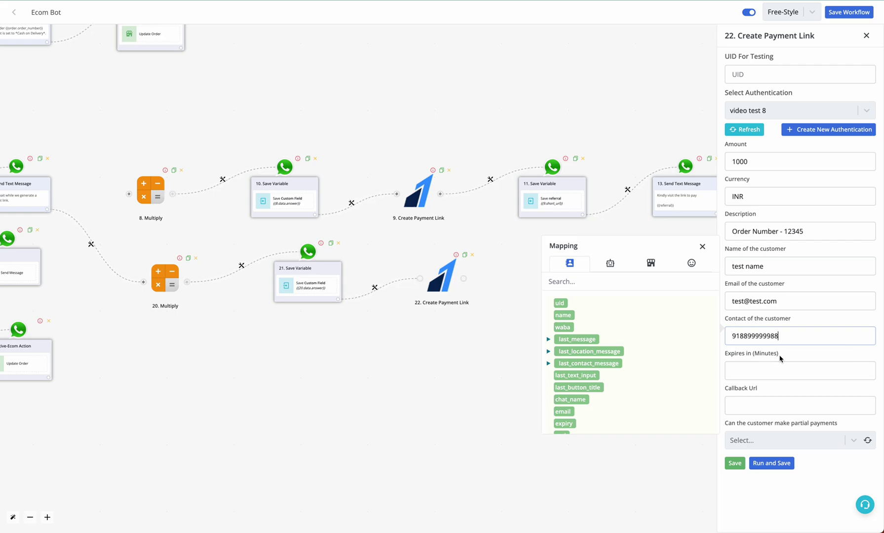
{"action": "left_click", "coordinate": [779, 365]}
{"action": "type", "text": "15"}
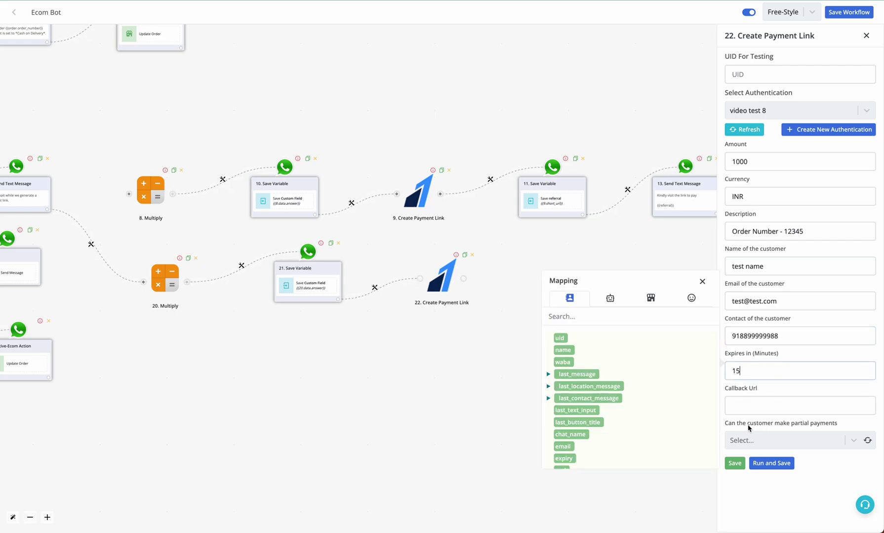
Step: Set partial payments to False and leave the Callback Url empty
{"action": "left_click", "coordinate": [814, 436]}
{"action": "left_click", "coordinate": [796, 481]}
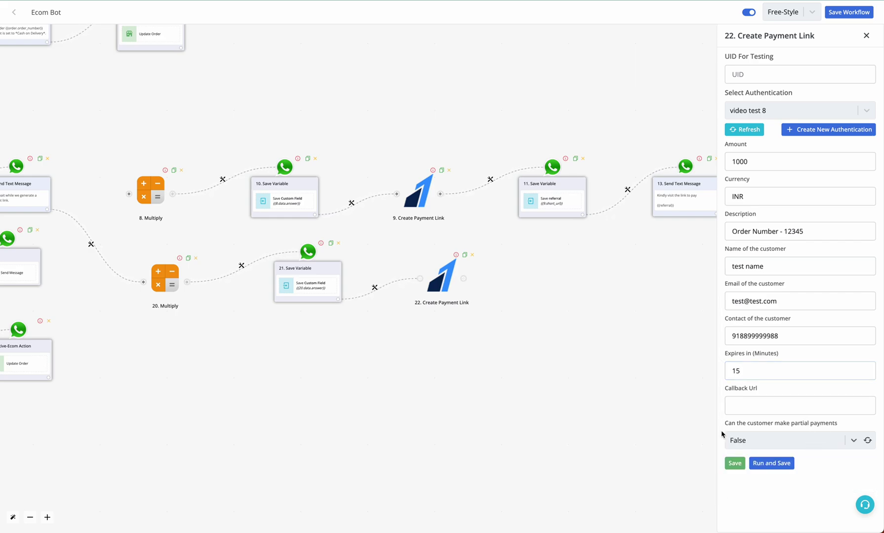
{"action": "left_click", "coordinate": [737, 404]}
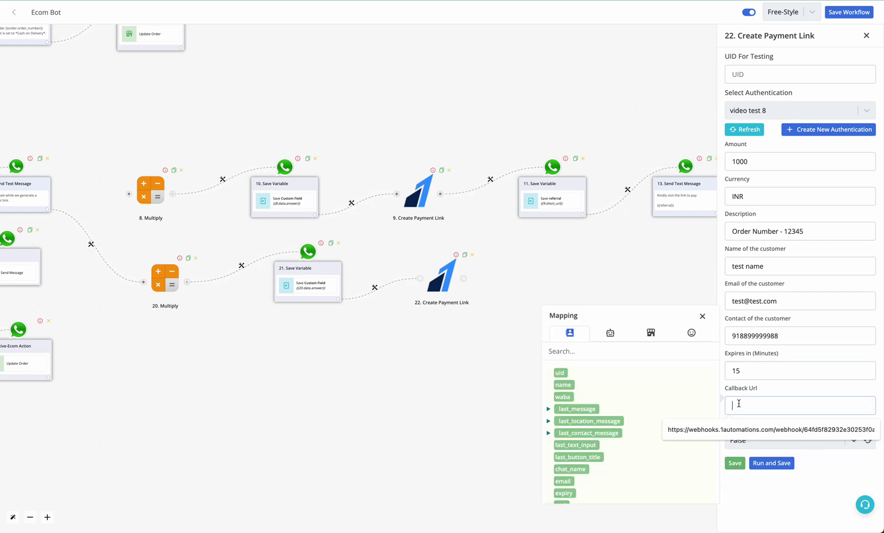
{"action": "left_click", "coordinate": [751, 391]}
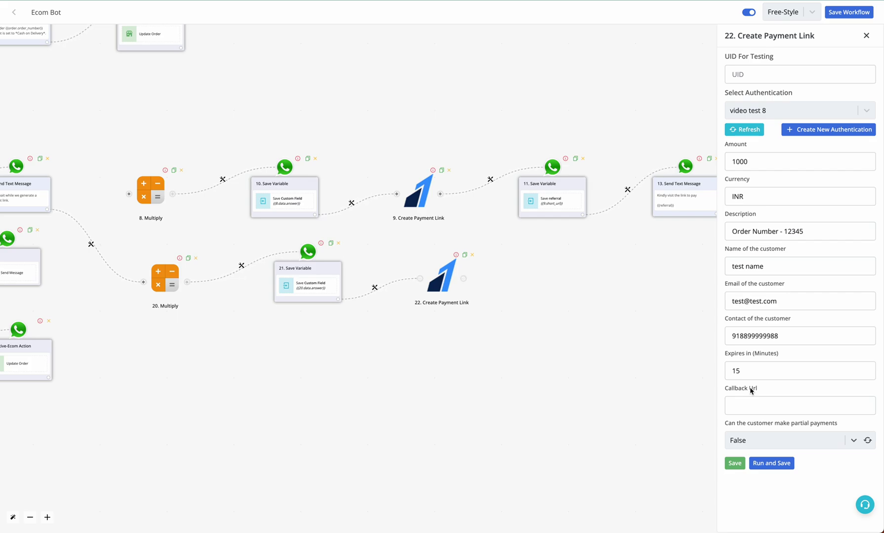
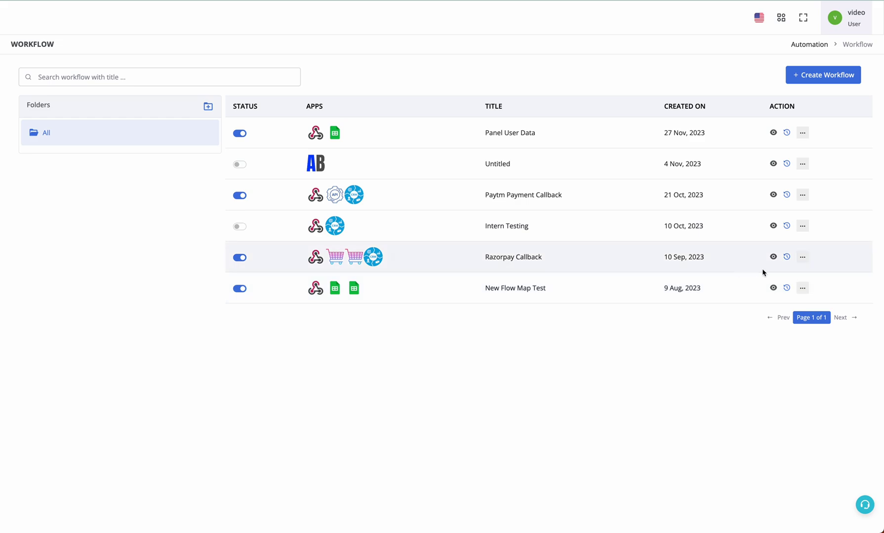
Step: Open the Razorpay Callback workflow for editing
{"action": "right_click", "coordinate": [824, 80]}
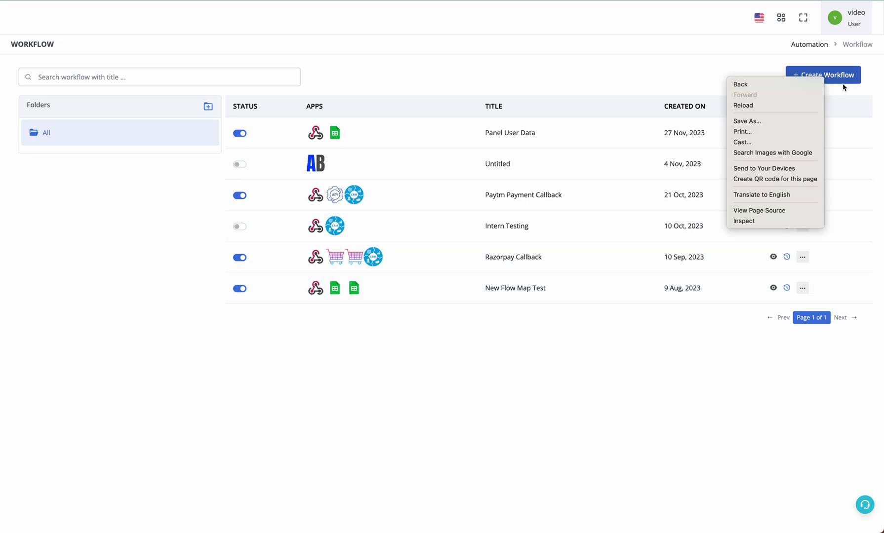
{"action": "left_click", "coordinate": [776, 261]}
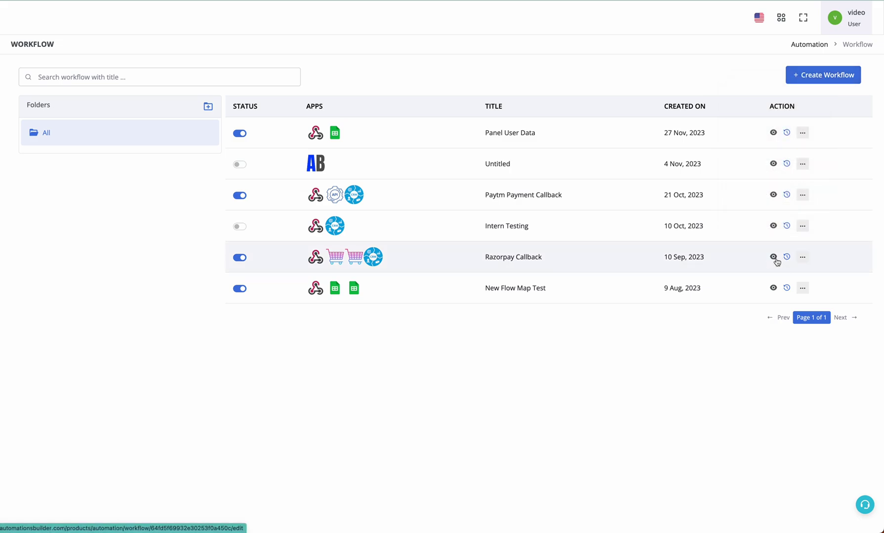
{"action": "left_click", "coordinate": [774, 259]}
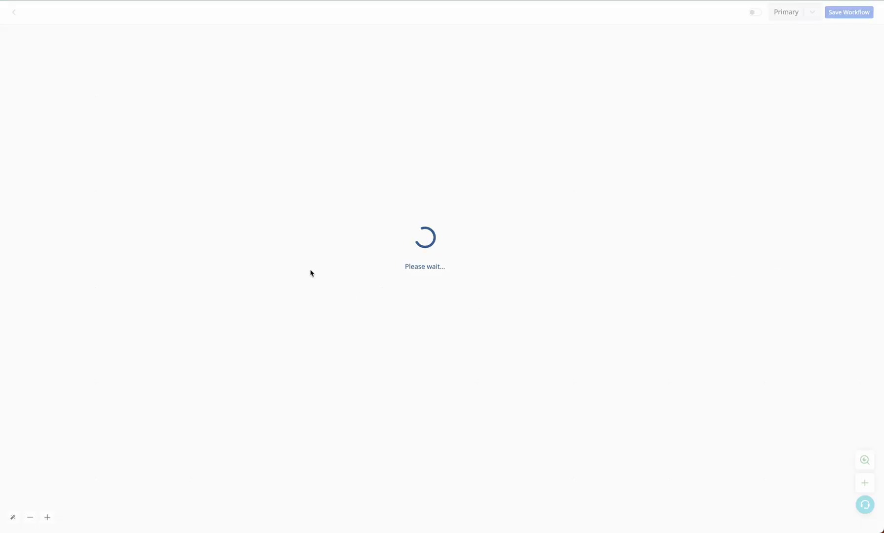
{"action": "left_click", "coordinate": [206, 262]}
{"action": "left_click", "coordinate": [244, 325]}
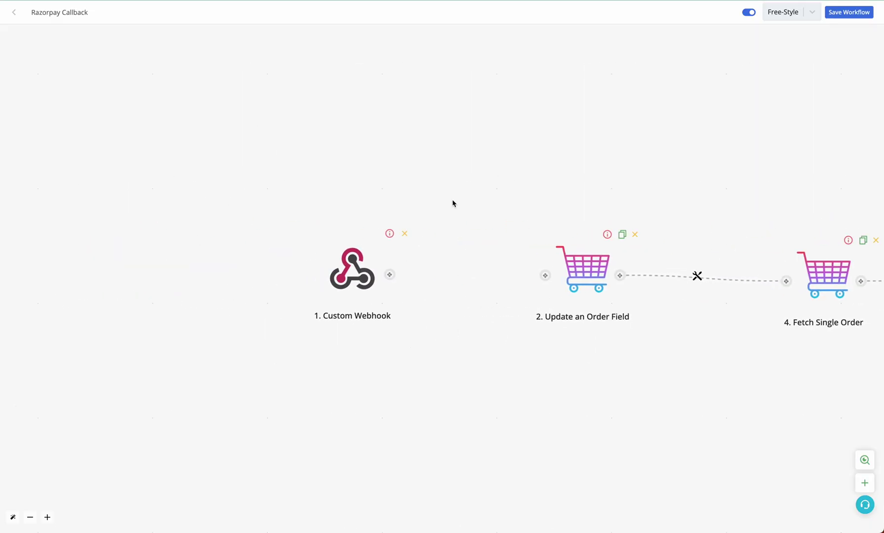
Step: Copy the Custom Webhook URL and start capturing incoming webhook data
{"action": "left_click", "coordinate": [363, 285]}
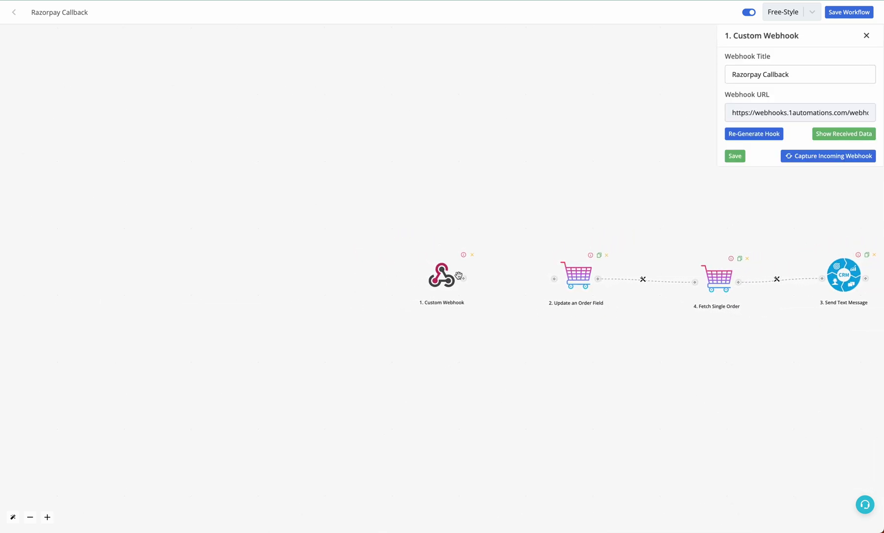
{"action": "scroll", "coordinate": [458, 275], "scroll_direction": "up", "scroll_amount": 3}
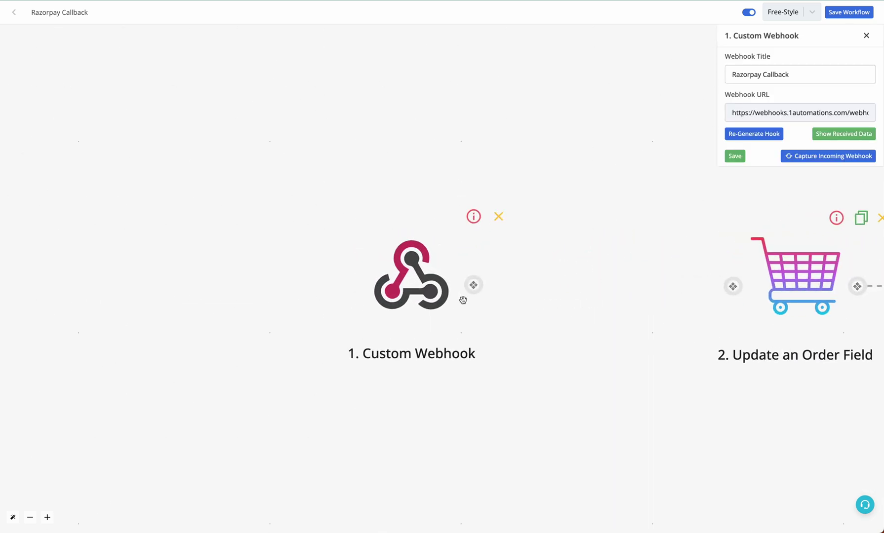
{"action": "triple_click", "coordinate": [810, 74]}
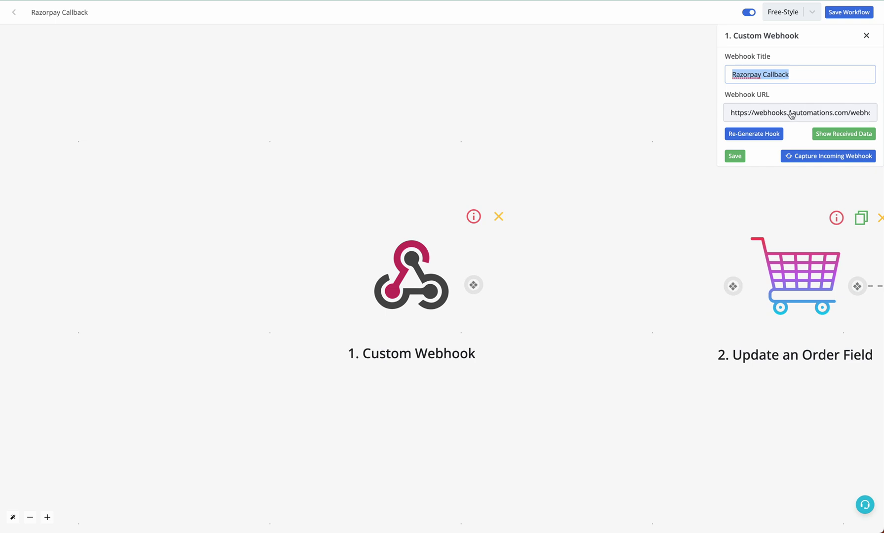
{"action": "left_click_drag", "start_coordinate": [751, 113], "coordinate": [878, 110]}
{"action": "left_click", "coordinate": [863, 115]}
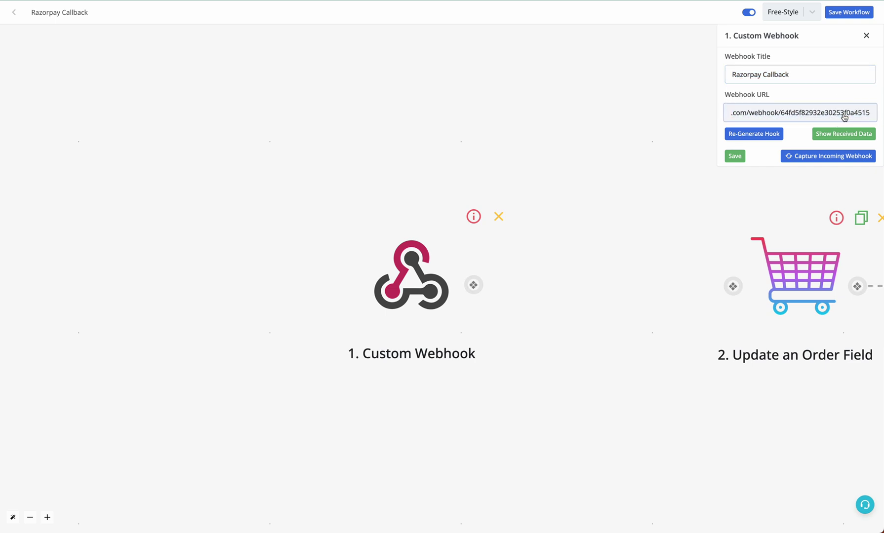
{"action": "left_click", "coordinate": [819, 158]}
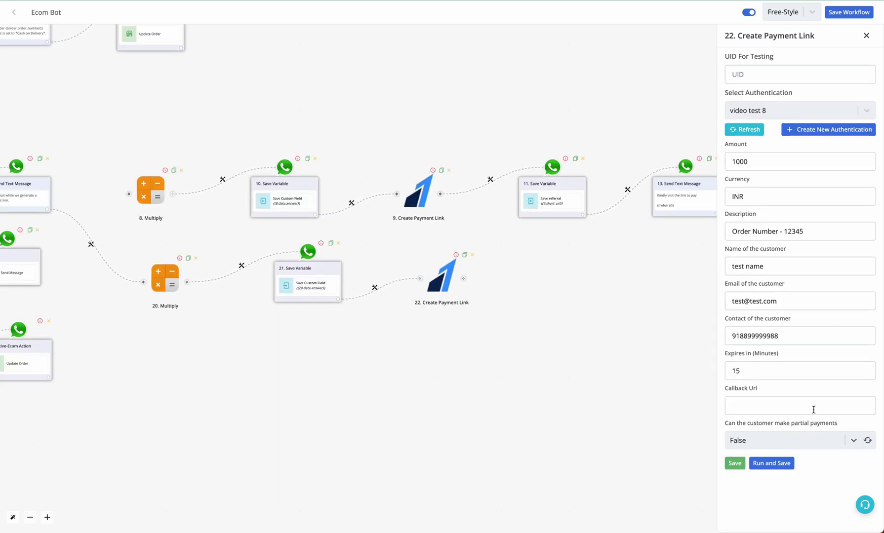
Step: Paste the webhook URL into Callback Url and append ?orderid={{order.id}}
{"action": "left_click", "coordinate": [809, 409]}
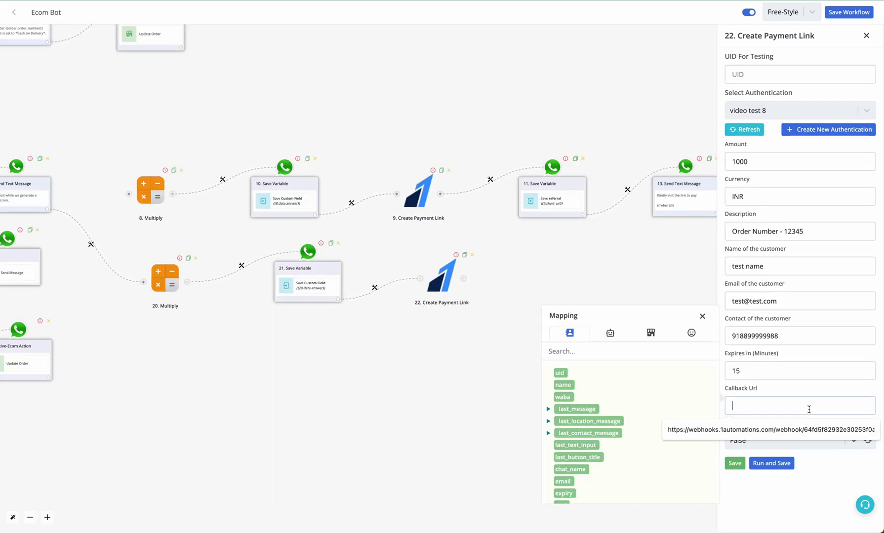
{"action": "key", "text": "ctrl+v"}
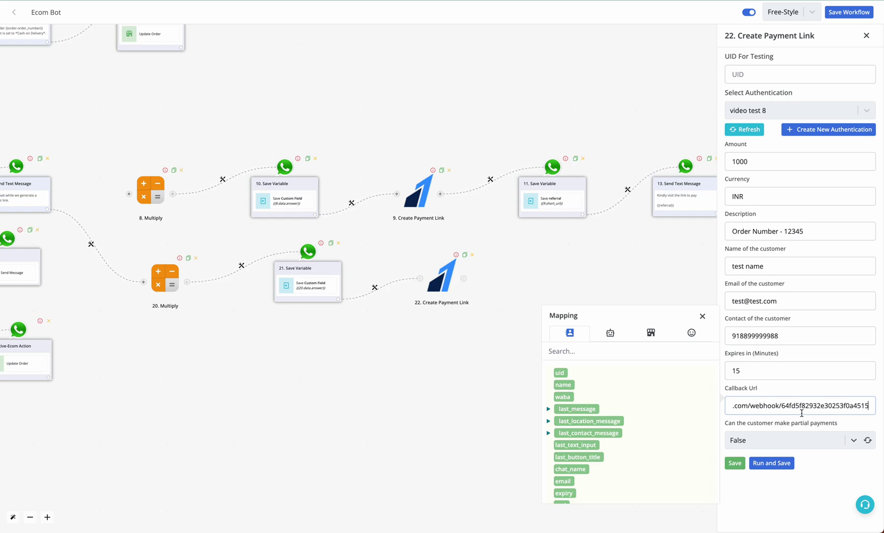
{"action": "type", "text": "?"}
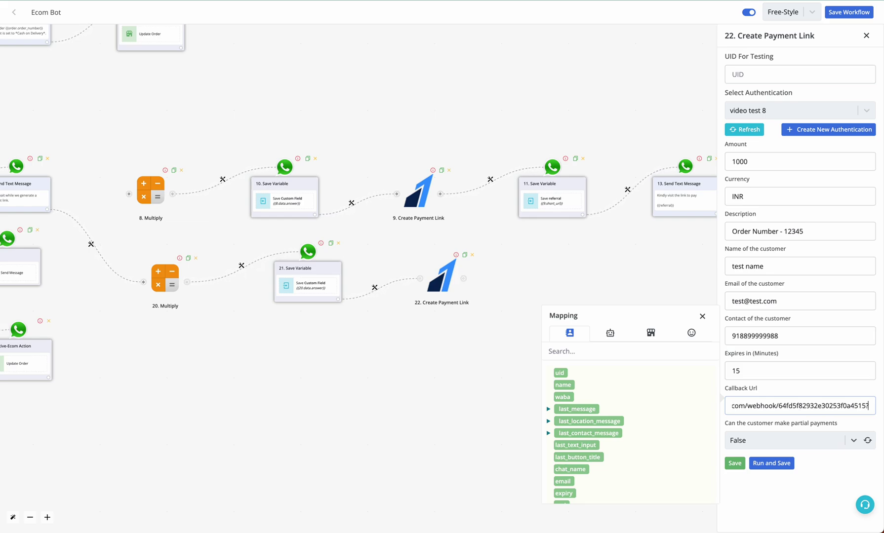
{"action": "type", "text": "order"}
{"action": "type", "text": "_id"}
{"action": "key", "text": "BackSpace"}
{"action": "key", "text": "BackSpace"}
{"action": "key", "text": "BackSpace"}
{"action": "type", "text": "id="}
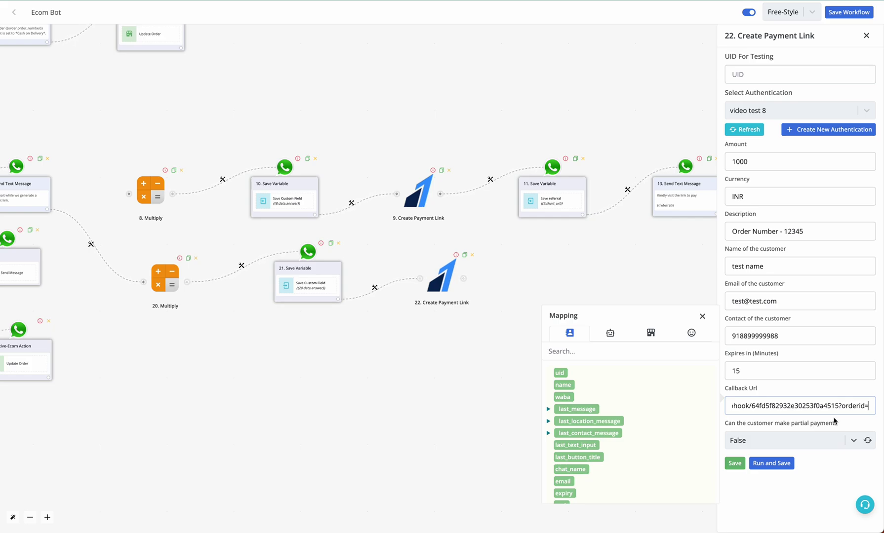
{"action": "left_click_drag", "start_coordinate": [840, 406], "coordinate": [866, 405]}
{"action": "left_click", "coordinate": [656, 338]}
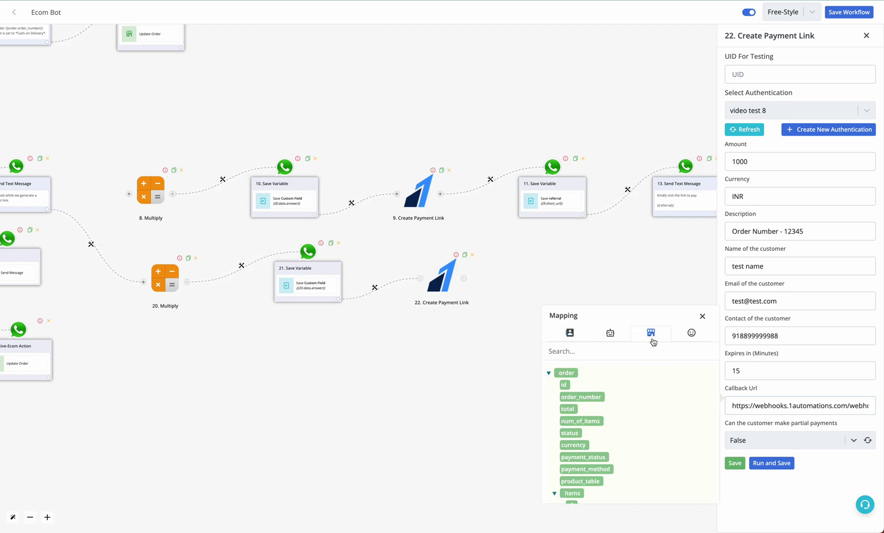
{"action": "left_click", "coordinate": [565, 385]}
Step: Append &number= mapped to the contact's waba field to the callback URL
{"action": "left_click", "coordinate": [845, 405]}
{"action": "key", "text": "ctrl+v"}
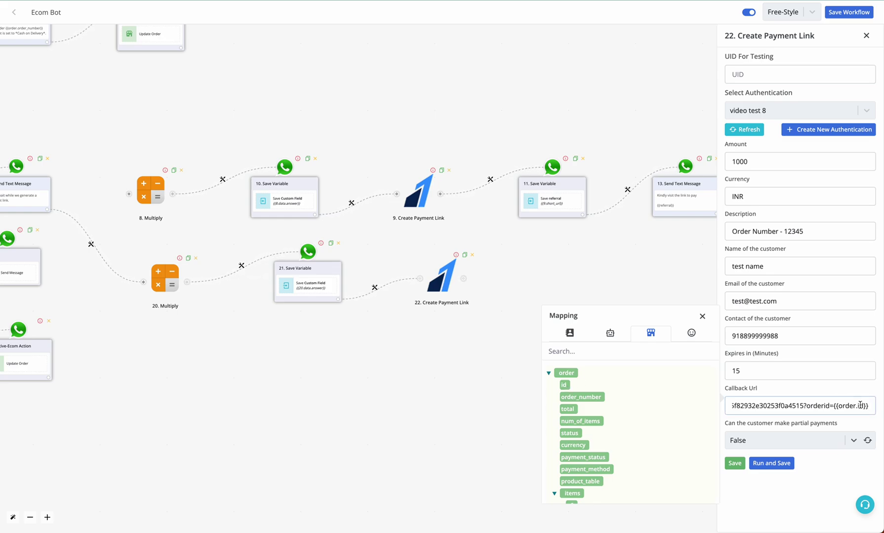
{"action": "type", "text": "&"}
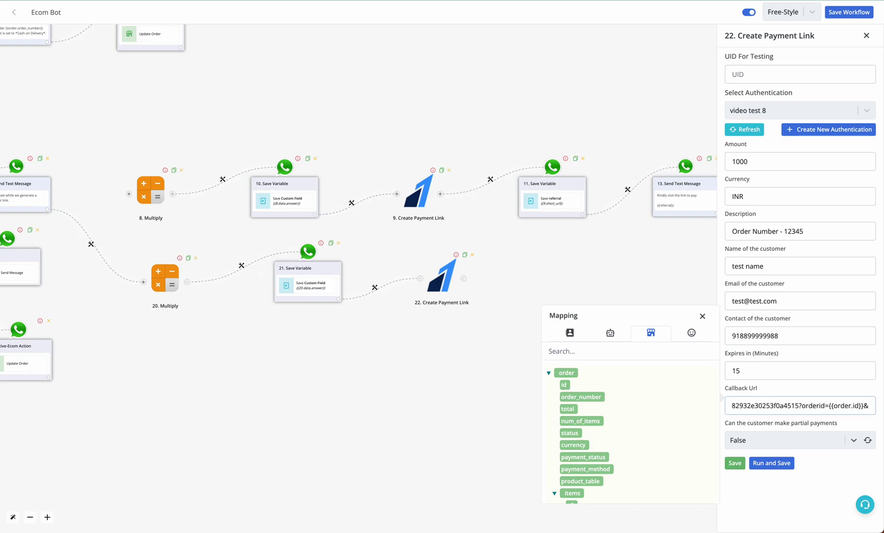
{"action": "type", "text": "number="}
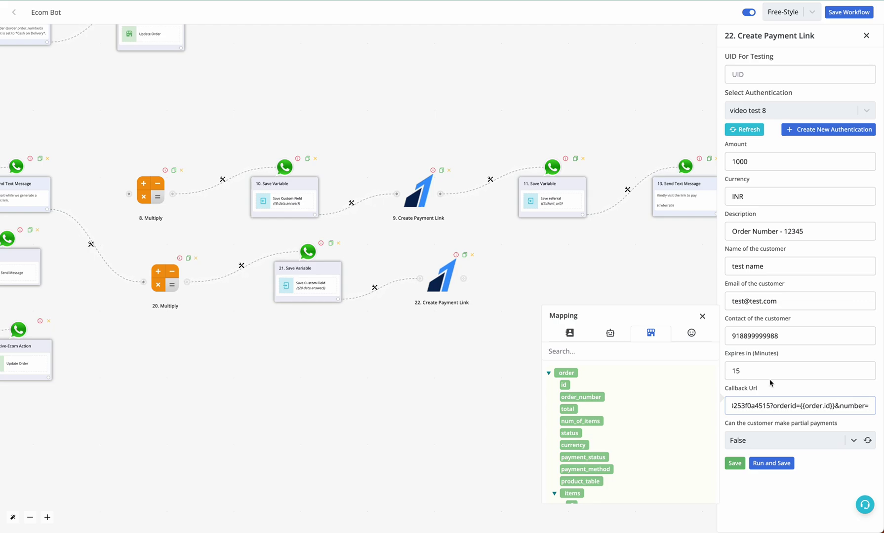
{"action": "left_click", "coordinate": [569, 332]}
{"action": "left_click", "coordinate": [563, 397]}
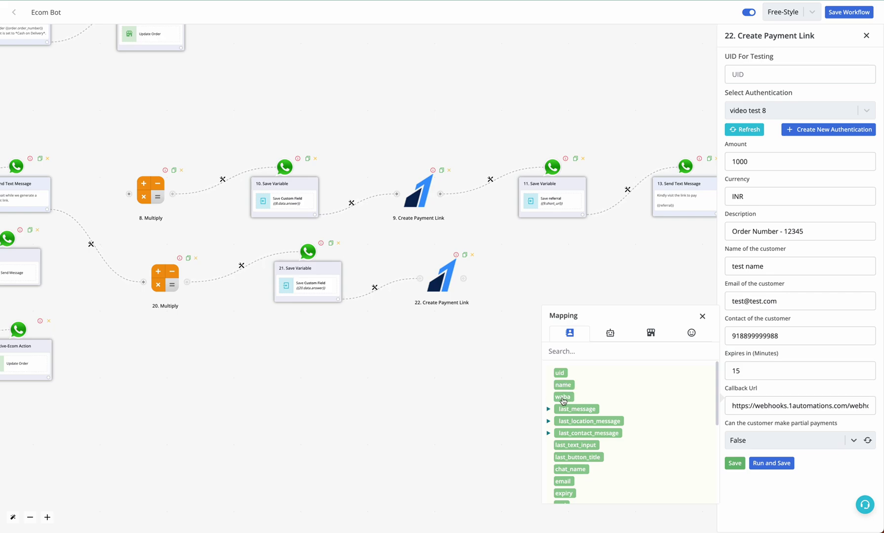
{"action": "left_click", "coordinate": [847, 405]}
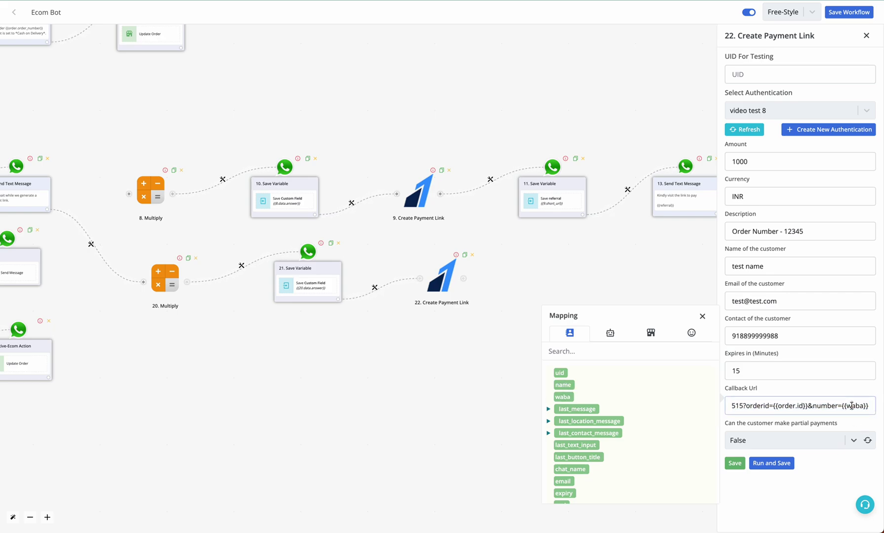
Step: Re-paste and review the callback URL's order id placeholder
{"action": "triple_click", "coordinate": [771, 406]}
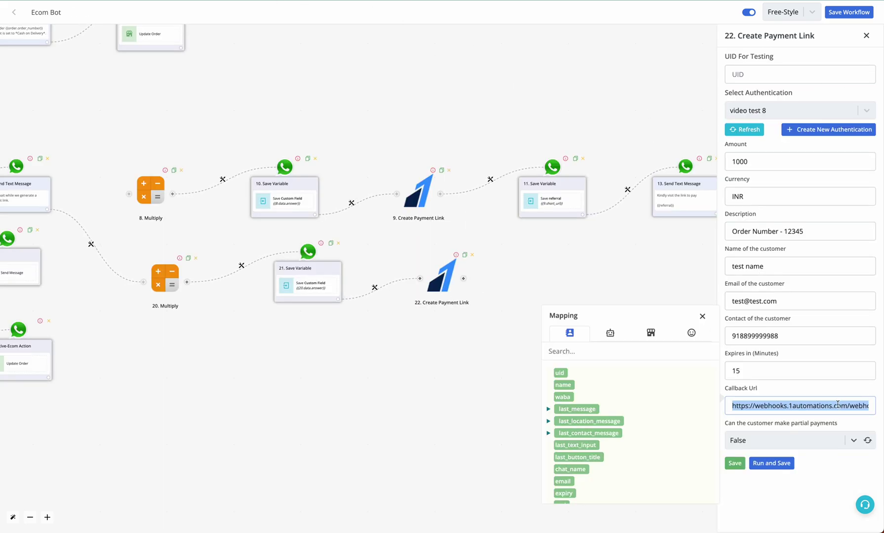
{"action": "key", "text": "ctrl+v"}
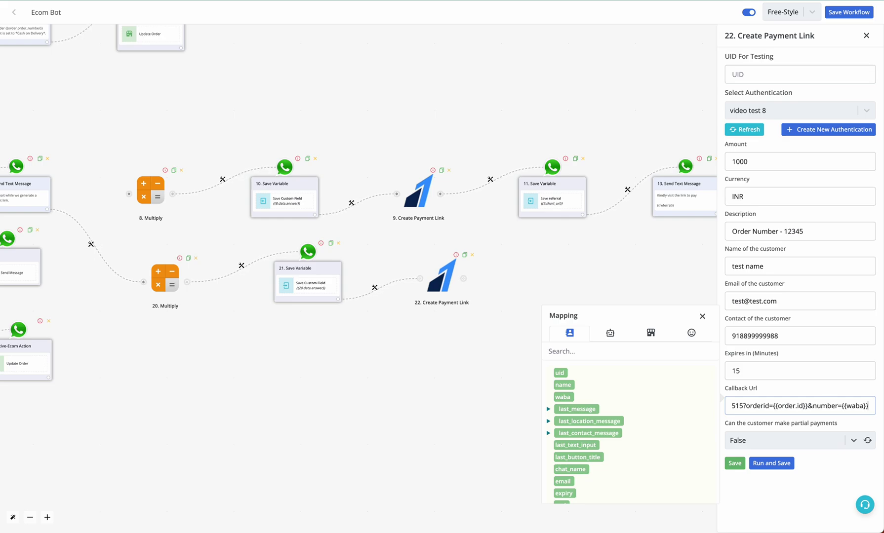
{"action": "left_click_drag", "start_coordinate": [773, 405], "coordinate": [798, 406]}
{"action": "left_click", "coordinate": [639, 340]}
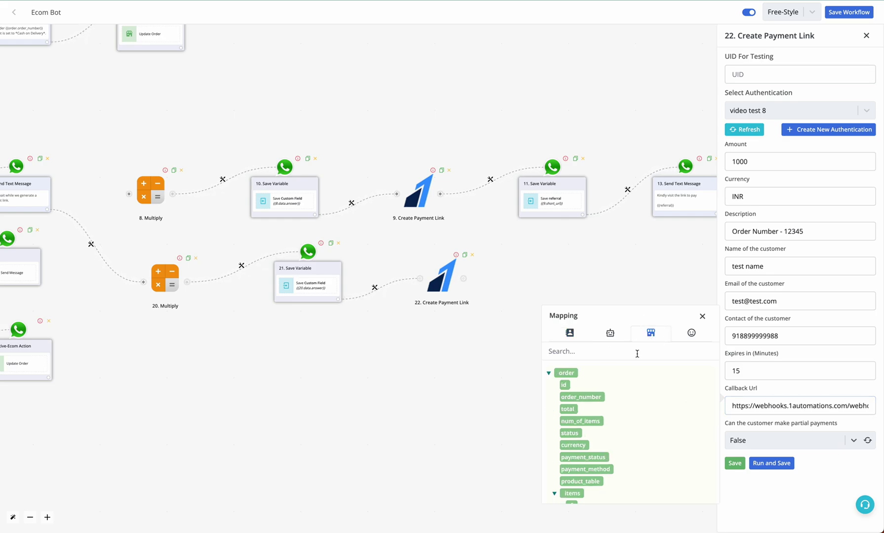
{"action": "left_click", "coordinate": [854, 405]}
{"action": "left_click", "coordinate": [828, 407]}
{"action": "triple_click", "coordinate": [860, 408]}
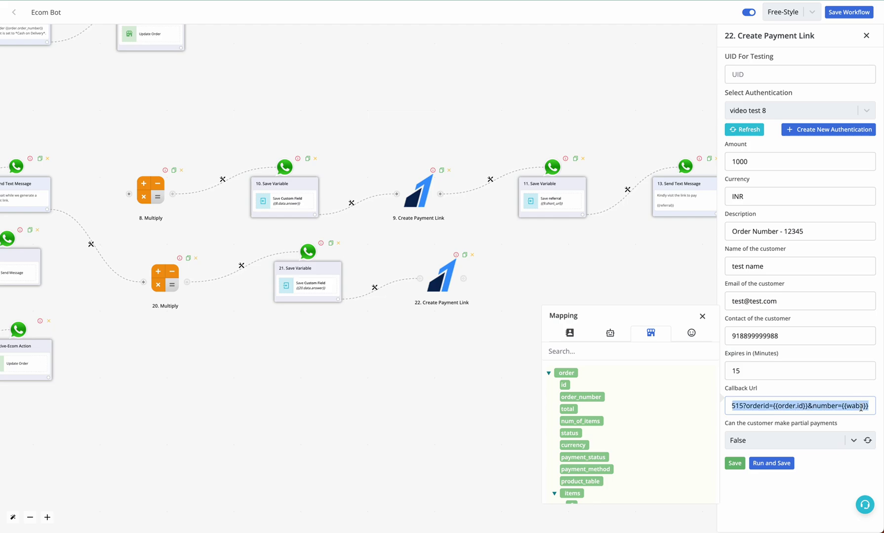
Step: Run and save payment link 22, then inspect its created short URL output
{"action": "left_click", "coordinate": [782, 464]}
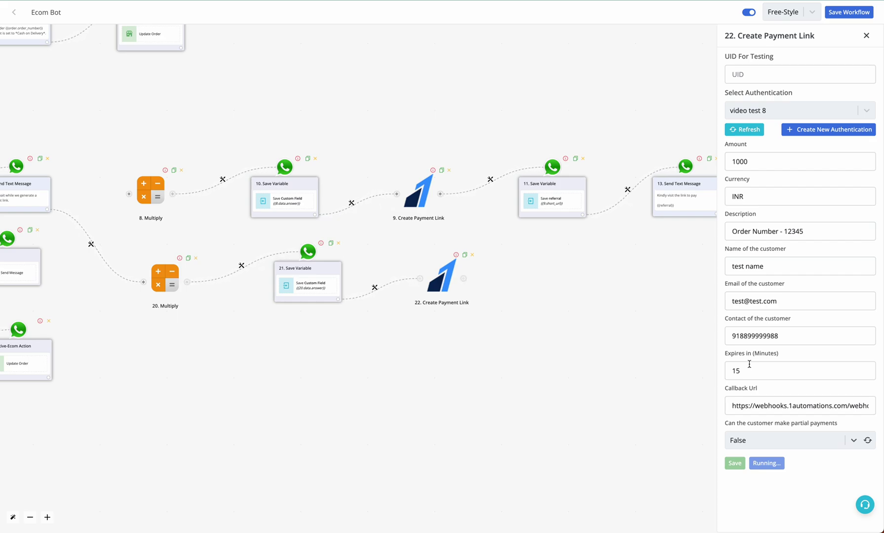
{"action": "left_click", "coordinate": [810, 463]}
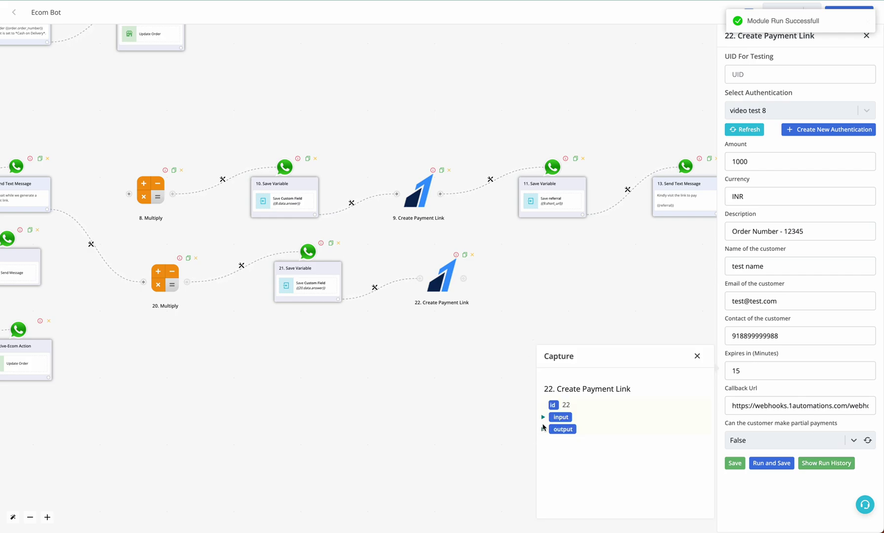
{"action": "left_click", "coordinate": [543, 429]}
{"action": "left_click", "coordinate": [554, 453]}
{"action": "scroll", "coordinate": [558, 473], "scroll_direction": "down", "scroll_amount": 5}
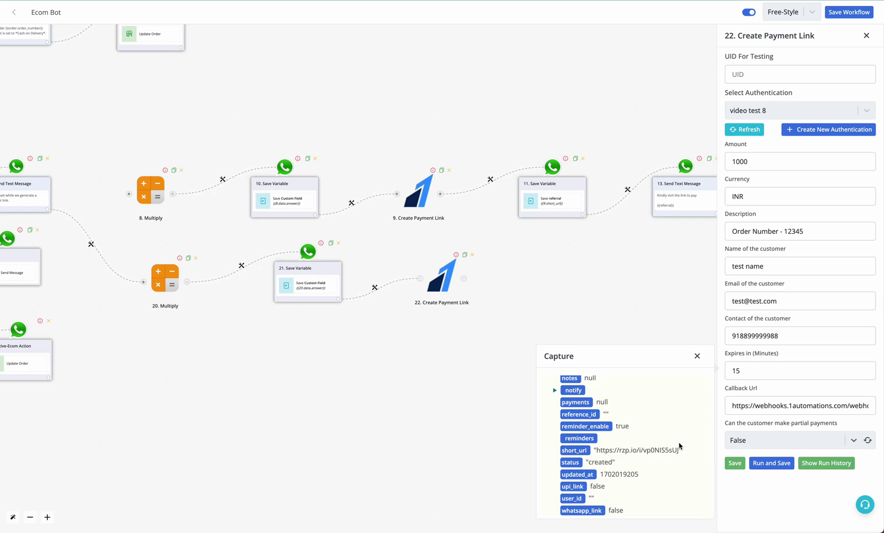
{"action": "left_click", "coordinate": [697, 356]}
Step: Map Amount to the custom_field value and Currency to order.currency
{"action": "double_click", "coordinate": [754, 166]}
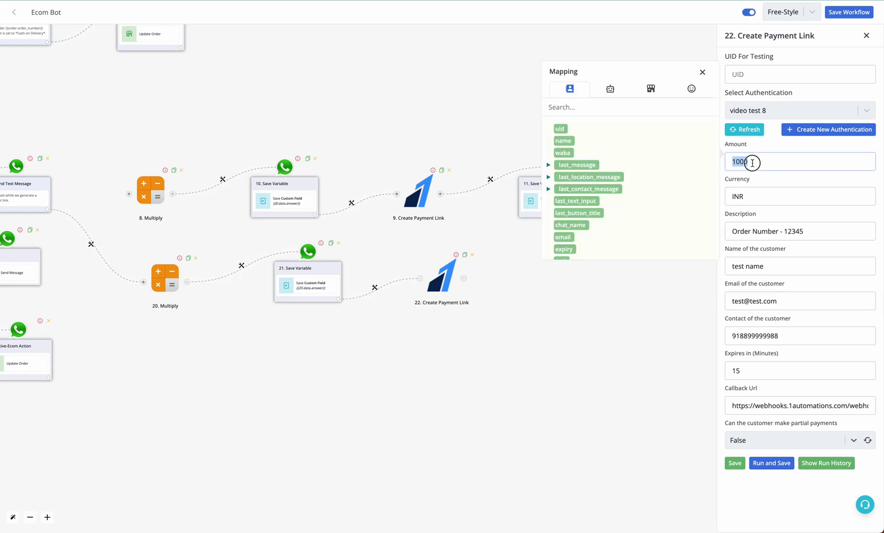
{"action": "key", "text": "BackSpace"}
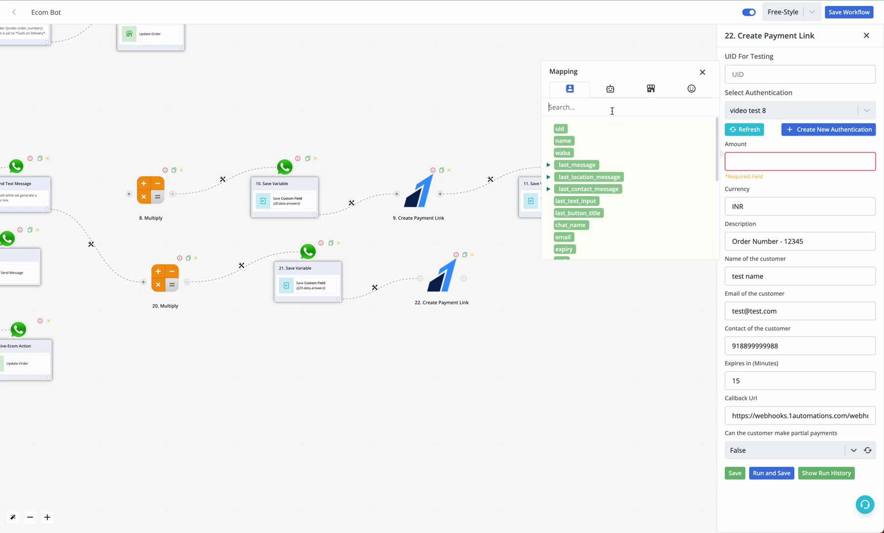
{"action": "type", "text": "cus"}
{"action": "left_click", "coordinate": [585, 129]}
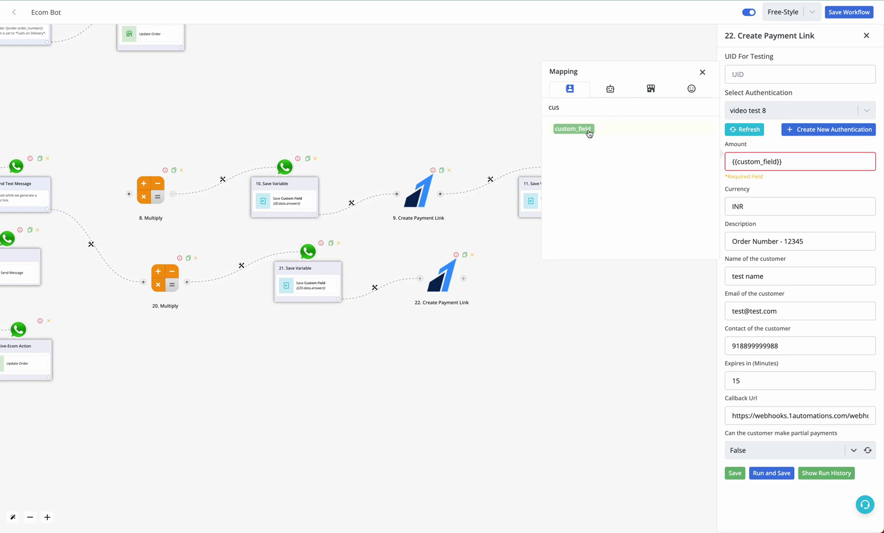
{"action": "double_click", "coordinate": [756, 202]}
{"action": "key", "text": "BackSpace"}
{"action": "left_click", "coordinate": [651, 133]}
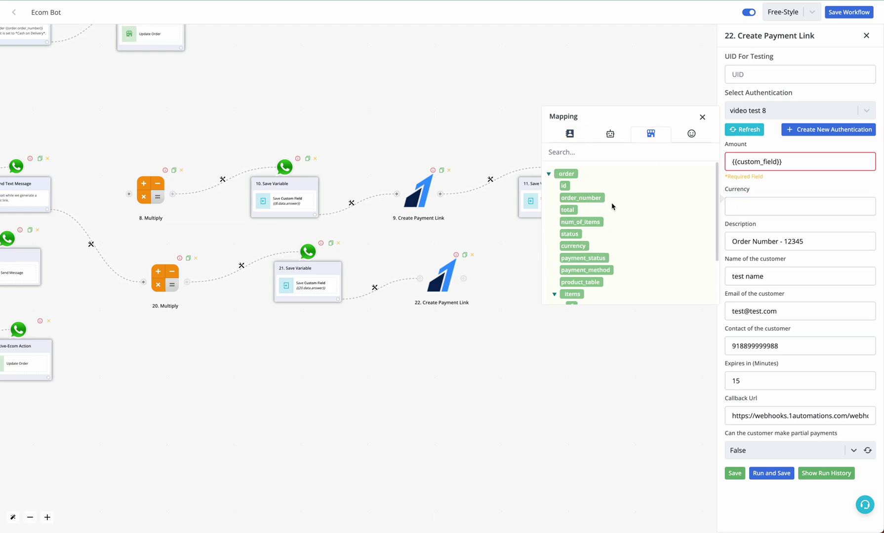
{"action": "left_click", "coordinate": [574, 245]}
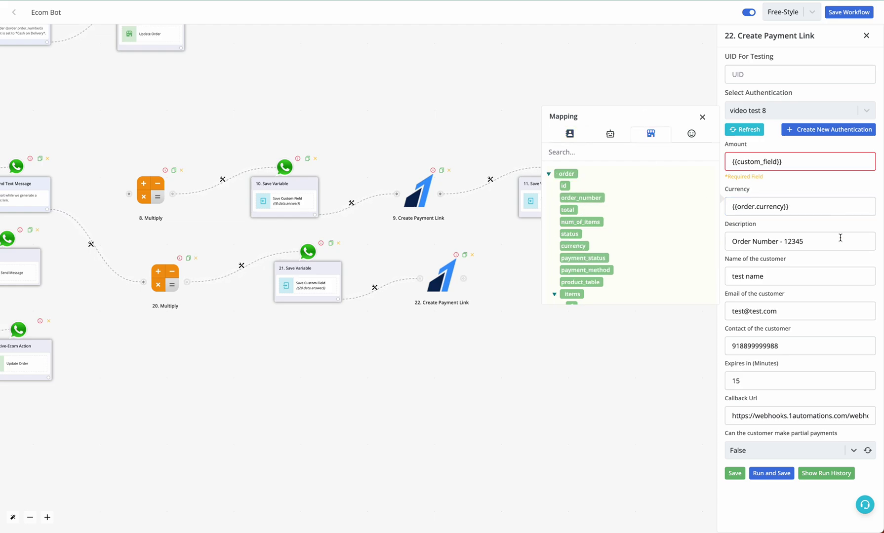
{"action": "double_click", "coordinate": [796, 243]}
{"action": "key", "text": "BackSpace"}
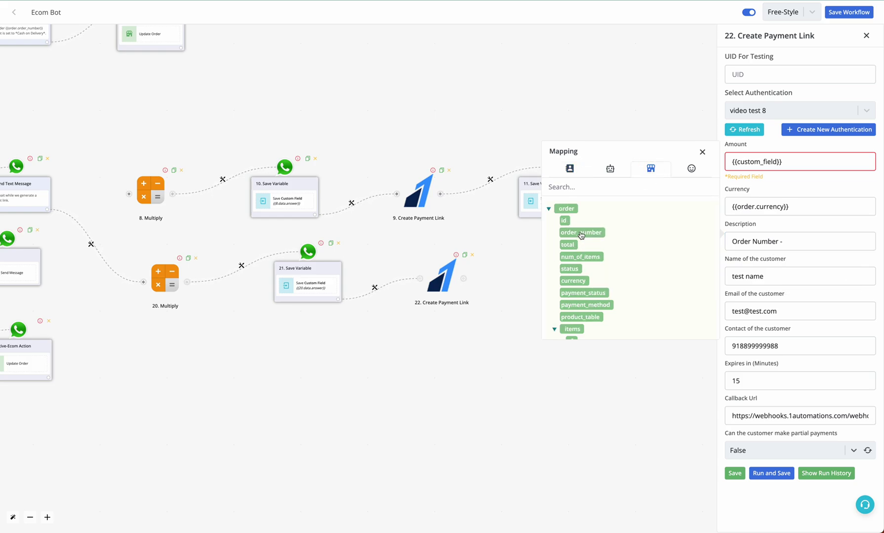
{"action": "left_click", "coordinate": [581, 233]}
{"action": "triple_click", "coordinate": [769, 274]}
{"action": "key", "text": "BackSpace"}
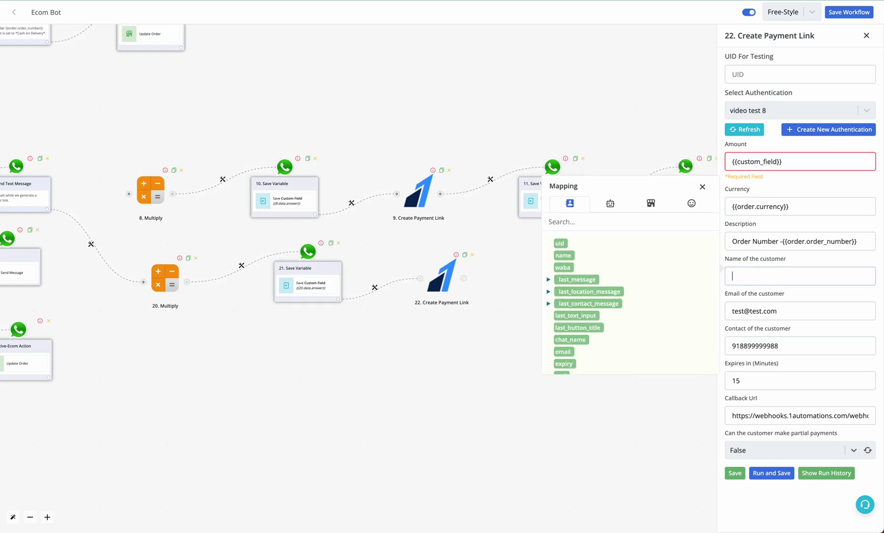
{"action": "left_click", "coordinate": [563, 255]}
{"action": "triple_click", "coordinate": [756, 311]}
{"action": "key", "text": "BackSpace"}
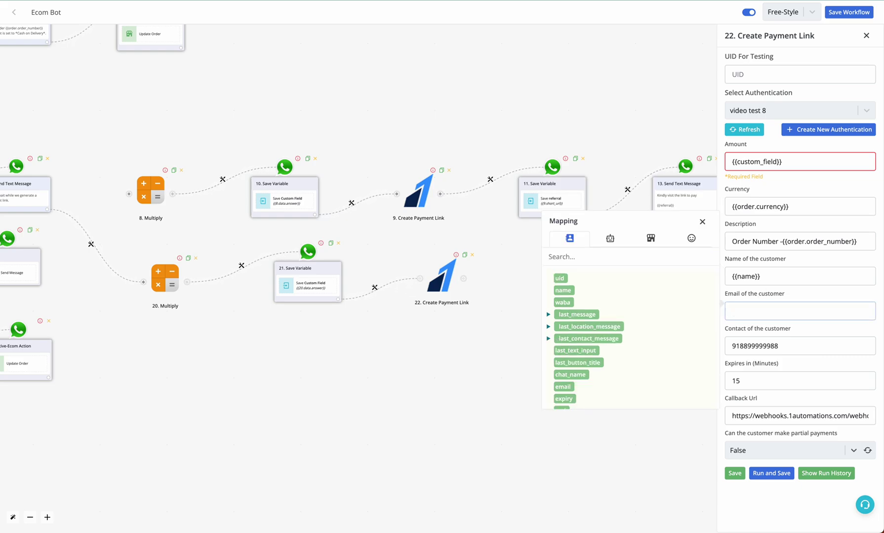
{"action": "type", "text": "test"}
{"action": "left_click", "coordinate": [829, 333]}
{"action": "double_click", "coordinate": [775, 347]}
{"action": "key", "text": "BackSpace"}
{"action": "left_click", "coordinate": [564, 337]}
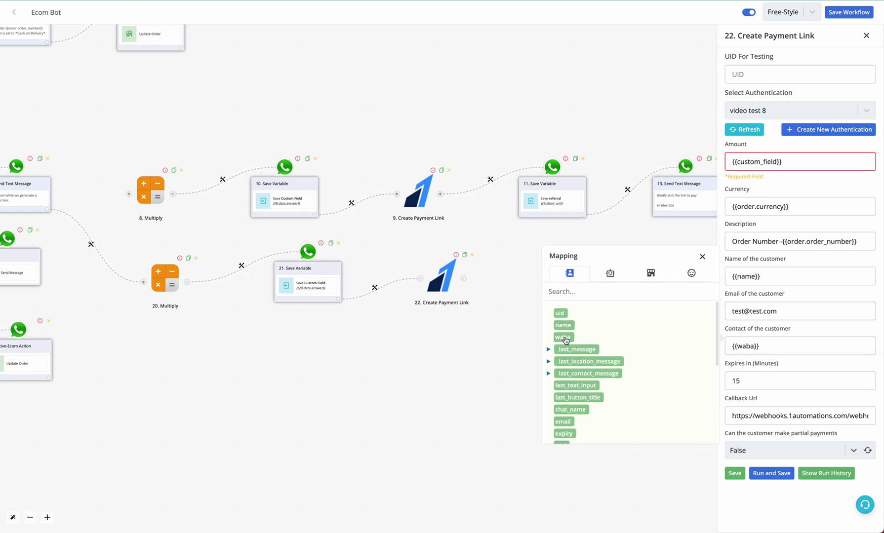
Step: Check the callback URL's {{order.id}} and {{waba}} parameters, then run and save the step
{"action": "triple_click", "coordinate": [845, 413]}
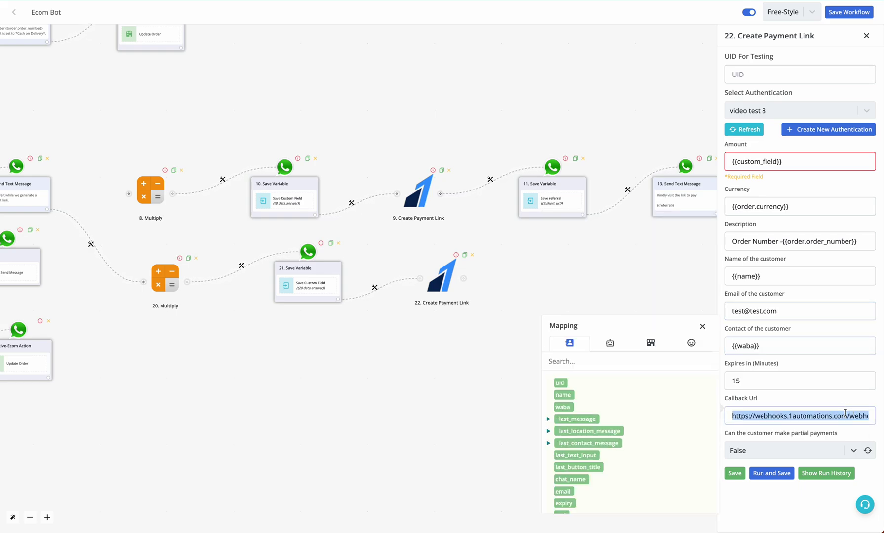
{"action": "left_click", "coordinate": [817, 412]}
{"action": "key", "text": "End"}
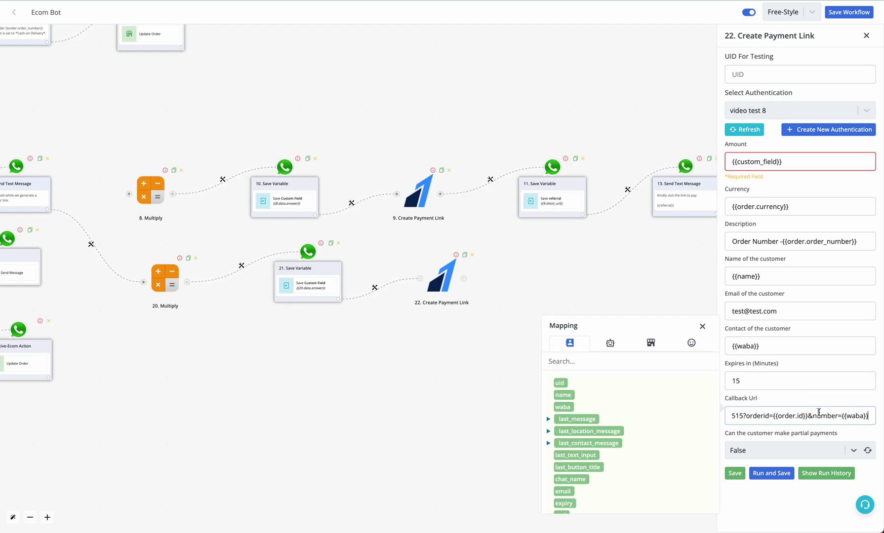
{"action": "left_click_drag", "start_coordinate": [842, 416], "coordinate": [865, 417]}
{"action": "left_click_drag", "start_coordinate": [772, 417], "coordinate": [809, 420]}
{"action": "left_click_drag", "start_coordinate": [842, 416], "coordinate": [861, 416]}
{"action": "type", "text": "9"}
{"action": "key", "text": "ctrl+z"}
{"action": "left_click", "coordinate": [834, 415]}
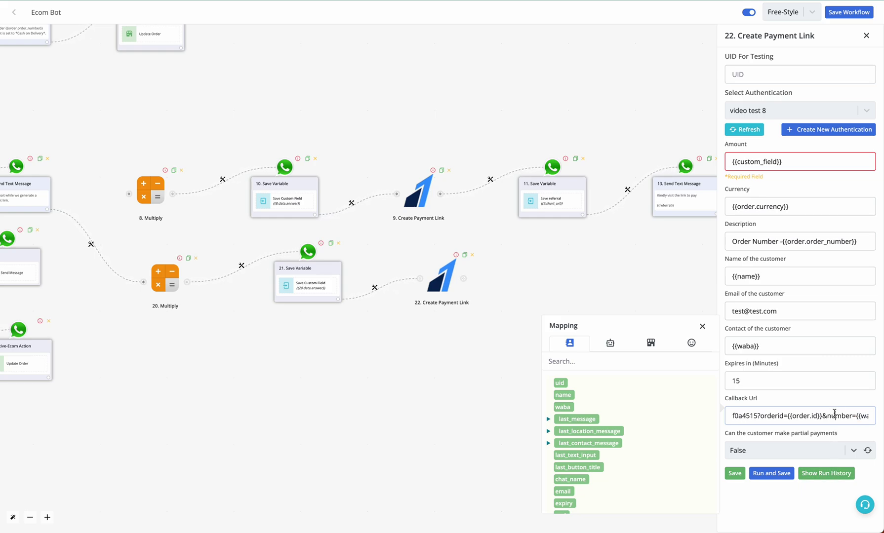
{"action": "left_click_drag", "start_coordinate": [788, 416], "coordinate": [818, 421]}
{"action": "left_click", "coordinate": [780, 416]}
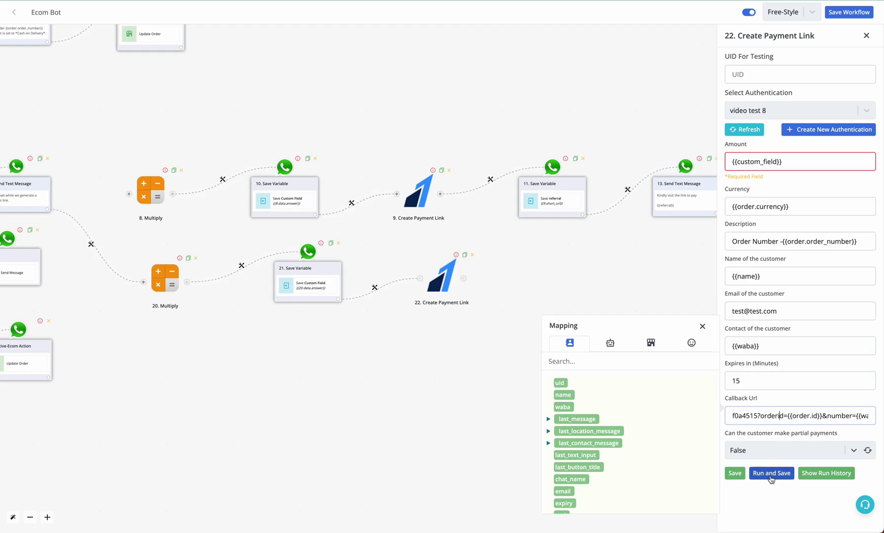
{"action": "left_click", "coordinate": [735, 473]}
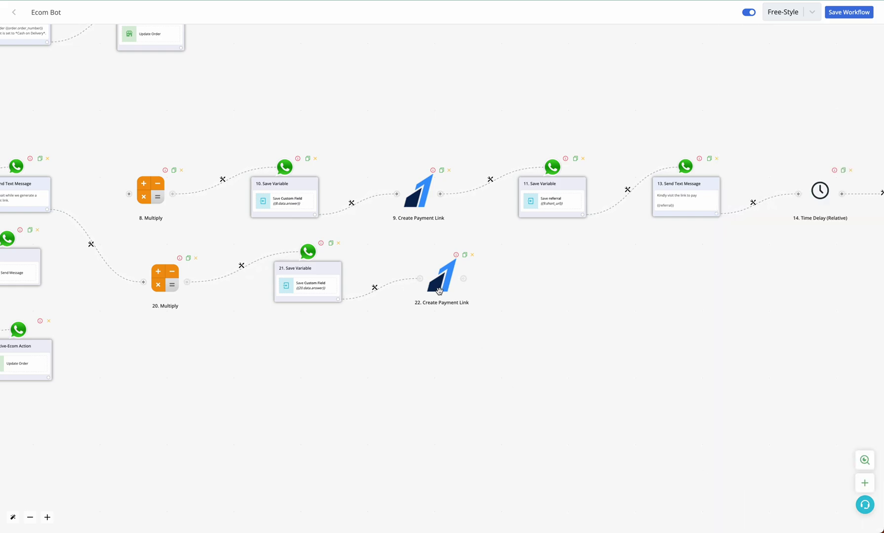
Step: Add a Save Variable Value step after payment link 22
{"action": "left_click", "coordinate": [465, 279]}
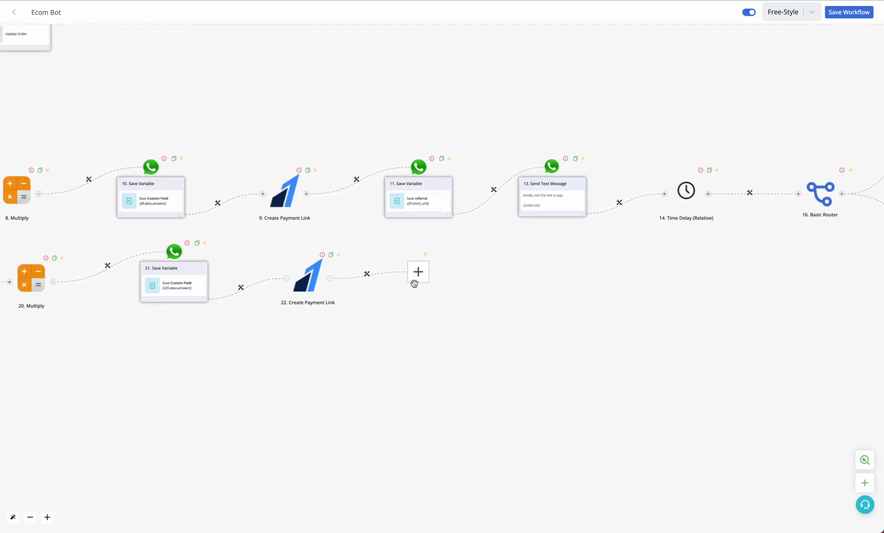
{"action": "left_click", "coordinate": [415, 273]}
{"action": "left_click", "coordinate": [805, 245]}
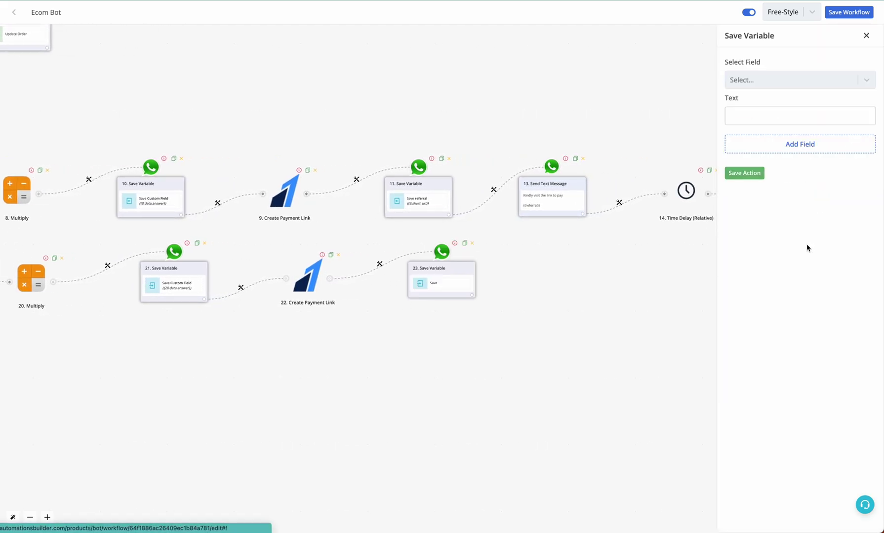
{"action": "left_click_drag", "start_coordinate": [333, 399], "coordinate": [437, 399]}
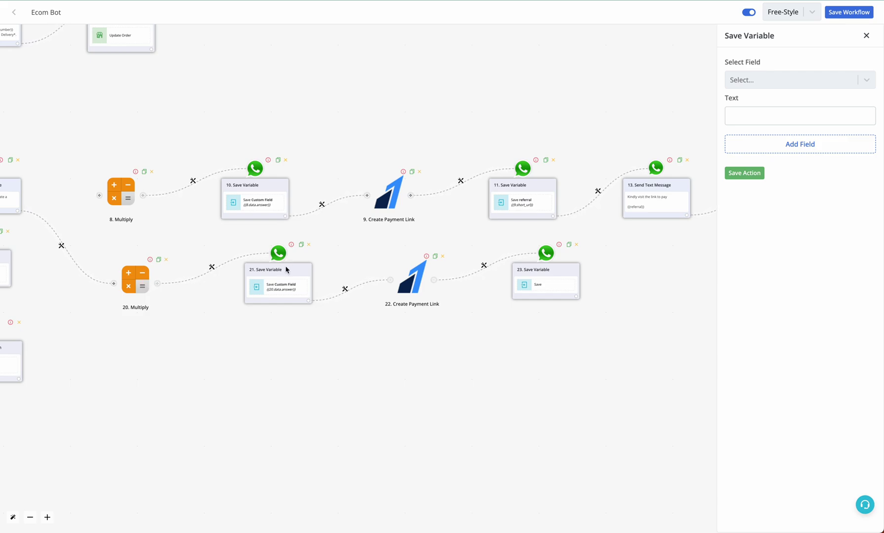
Step: Save 22.short_url into the 'mysore payment message' field and save the action
{"action": "left_click", "coordinate": [819, 81]}
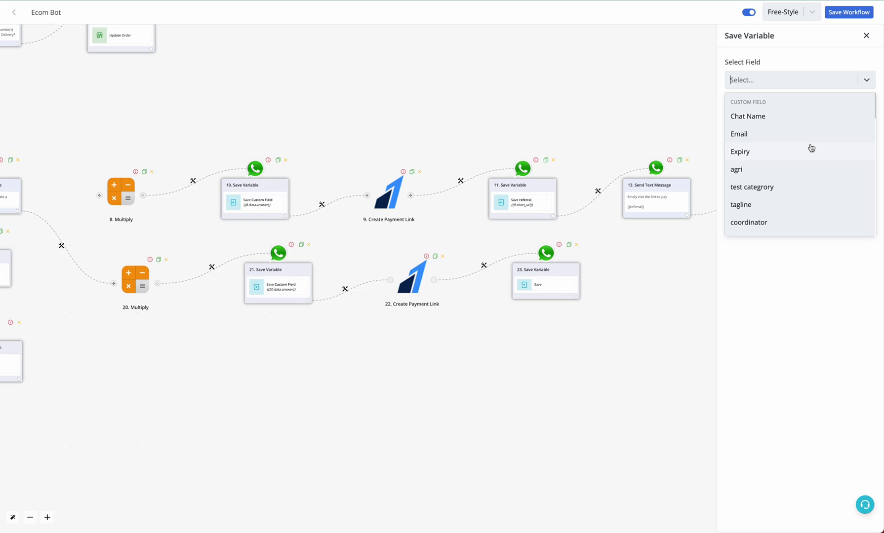
{"action": "scroll", "coordinate": [811, 148], "scroll_direction": "down", "scroll_amount": 5}
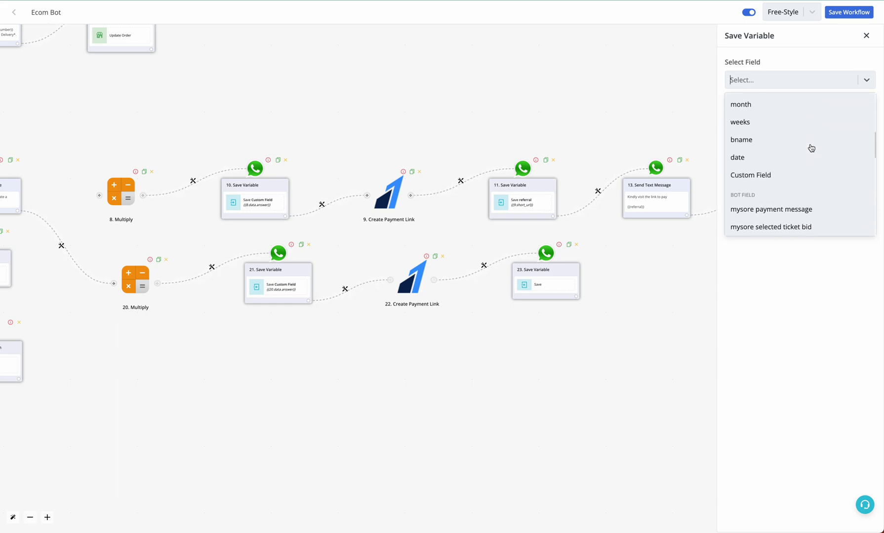
{"action": "scroll", "coordinate": [811, 148], "scroll_direction": "down", "scroll_amount": 2}
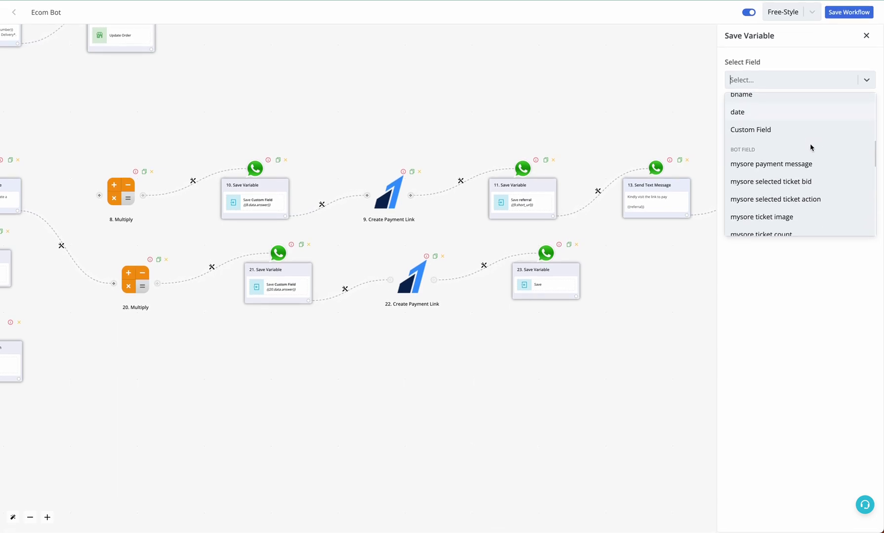
{"action": "scroll", "coordinate": [807, 181], "scroll_direction": "down", "scroll_amount": 1}
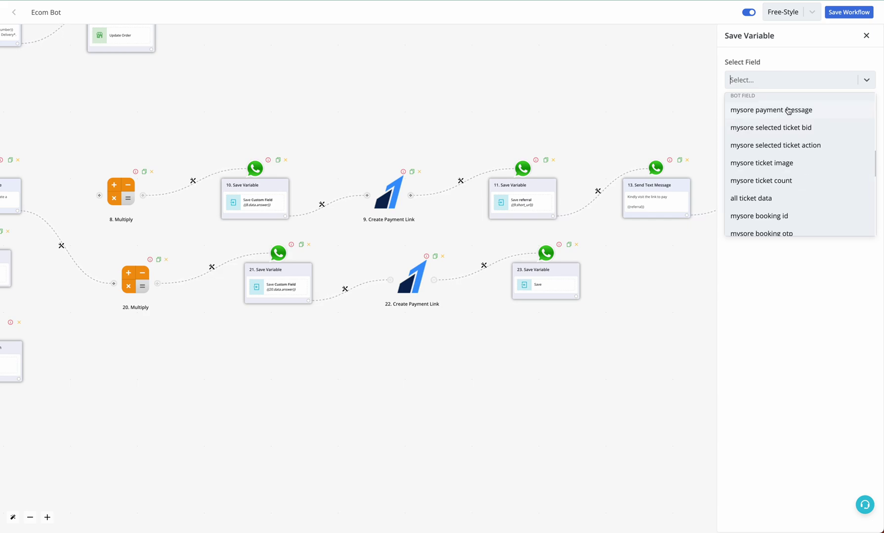
{"action": "left_click", "coordinate": [763, 110]}
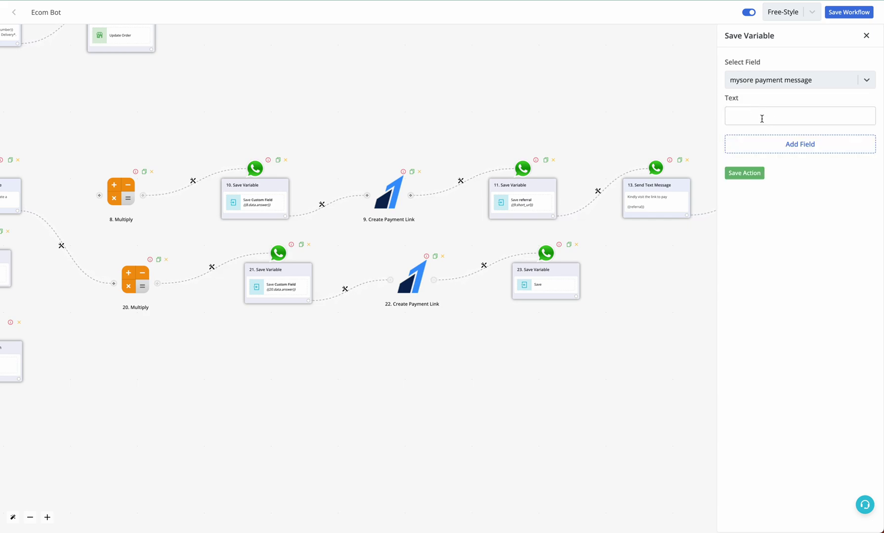
{"action": "left_click", "coordinate": [762, 118]}
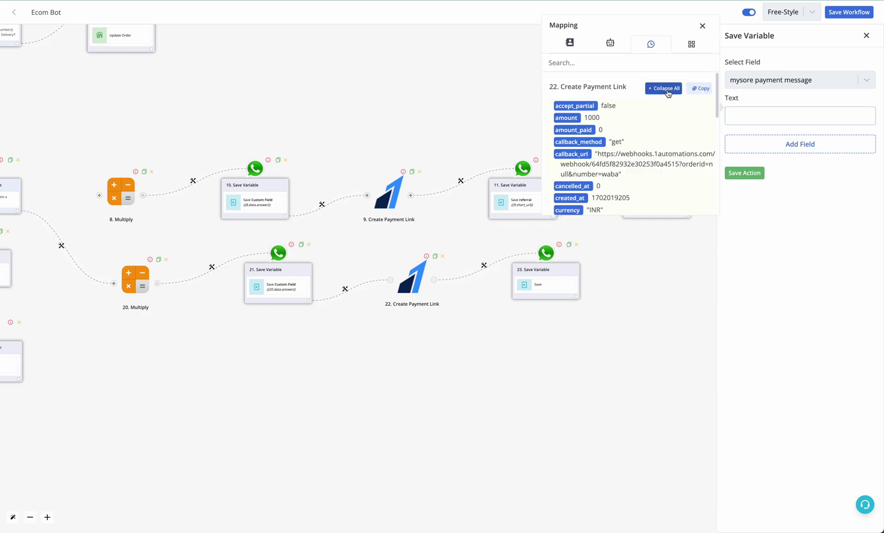
{"action": "scroll", "coordinate": [632, 148], "scroll_direction": "down", "scroll_amount": 5}
{"action": "left_click", "coordinate": [569, 146]}
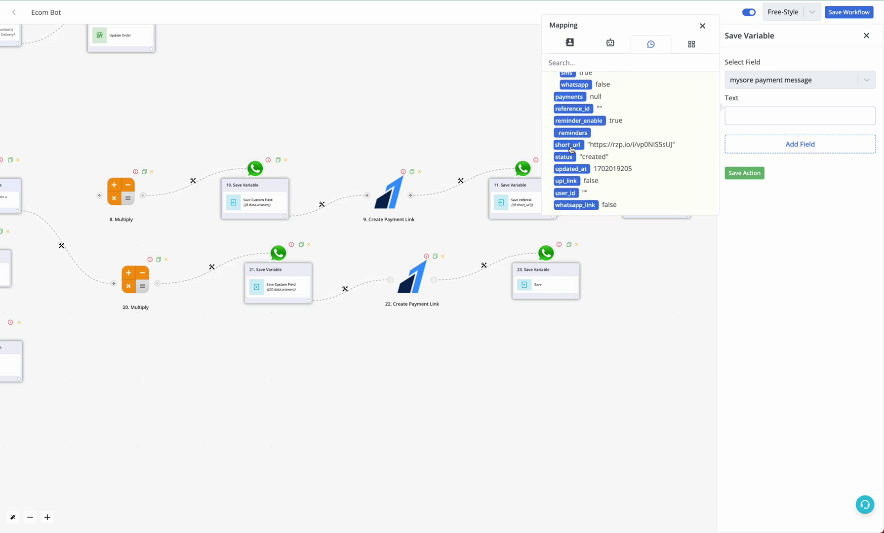
{"action": "left_click_drag", "start_coordinate": [672, 144], "coordinate": [593, 143]}
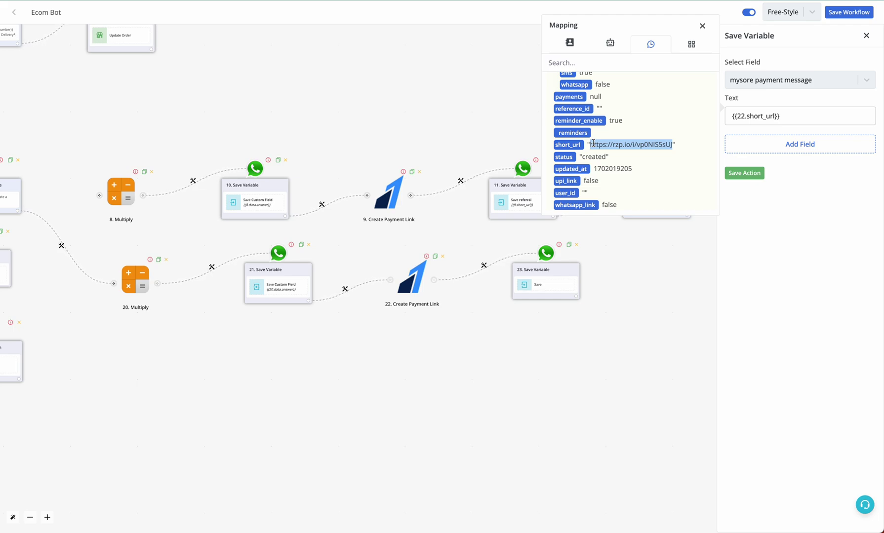
{"action": "left_click", "coordinate": [745, 174]}
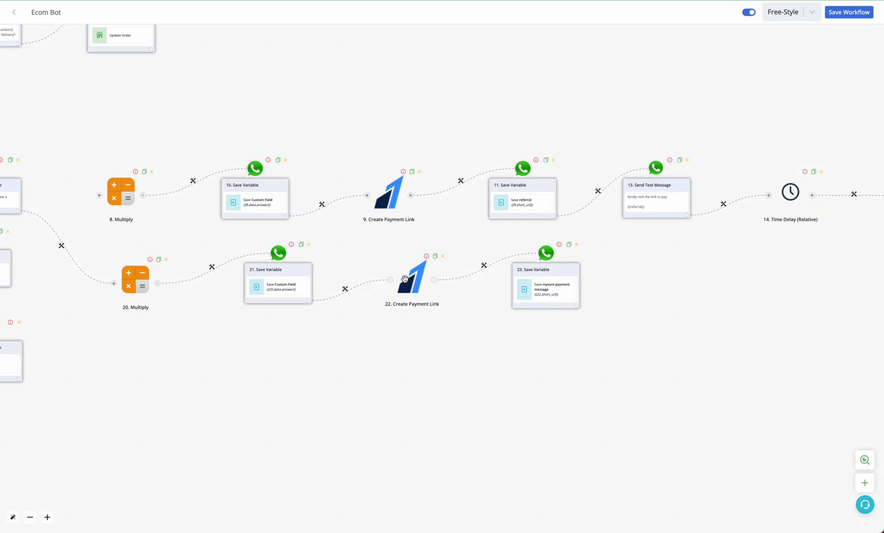
Step: Add a Send Message step after node 23, then delete it as unwanted
{"action": "left_click", "coordinate": [575, 305]}
{"action": "scroll", "coordinate": [577, 309], "scroll_direction": "right", "scroll_amount": 5}
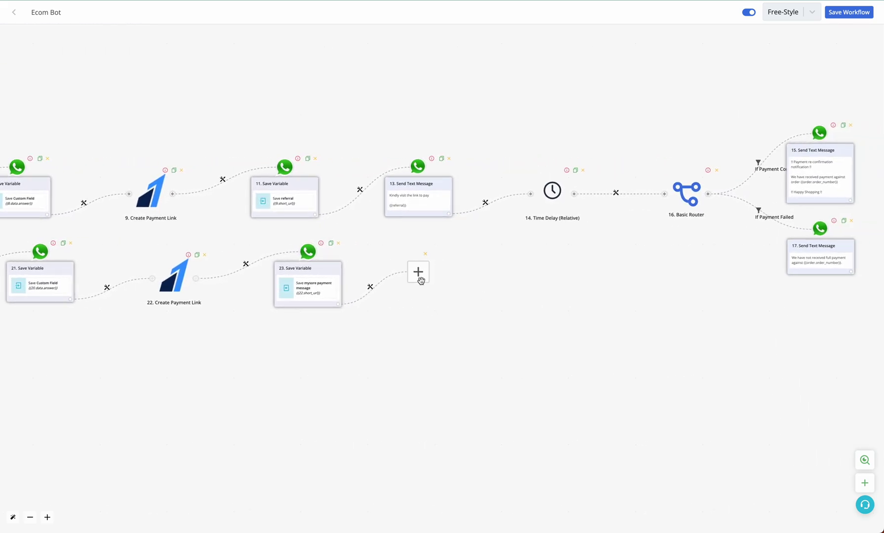
{"action": "left_click", "coordinate": [417, 272]}
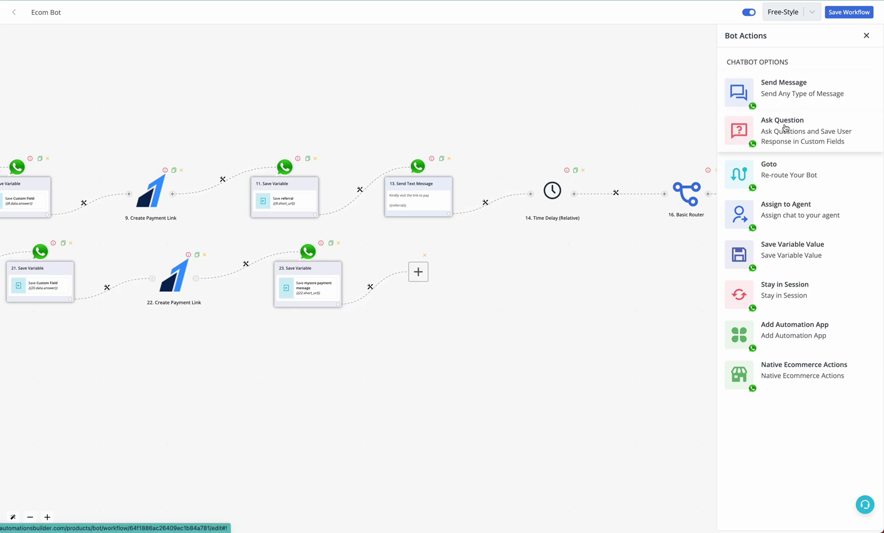
{"action": "left_click", "coordinate": [777, 93]}
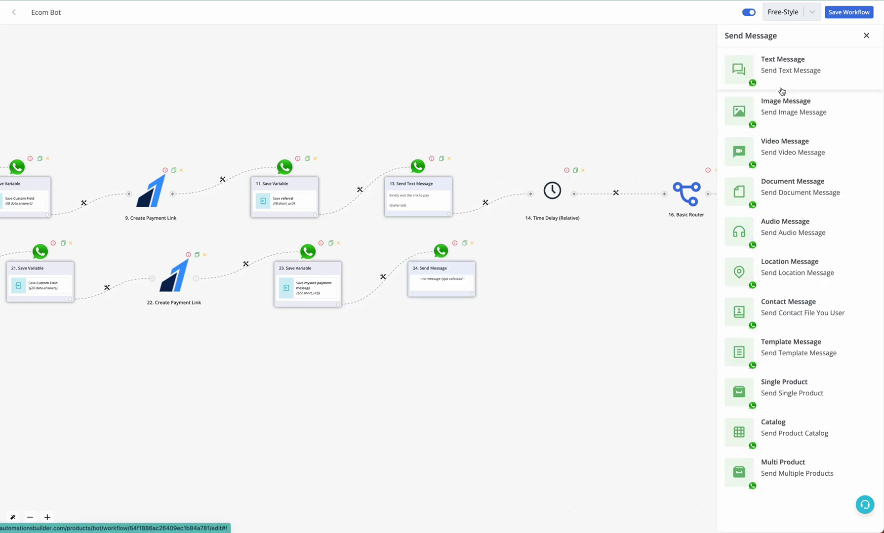
{"action": "left_click", "coordinate": [472, 244]}
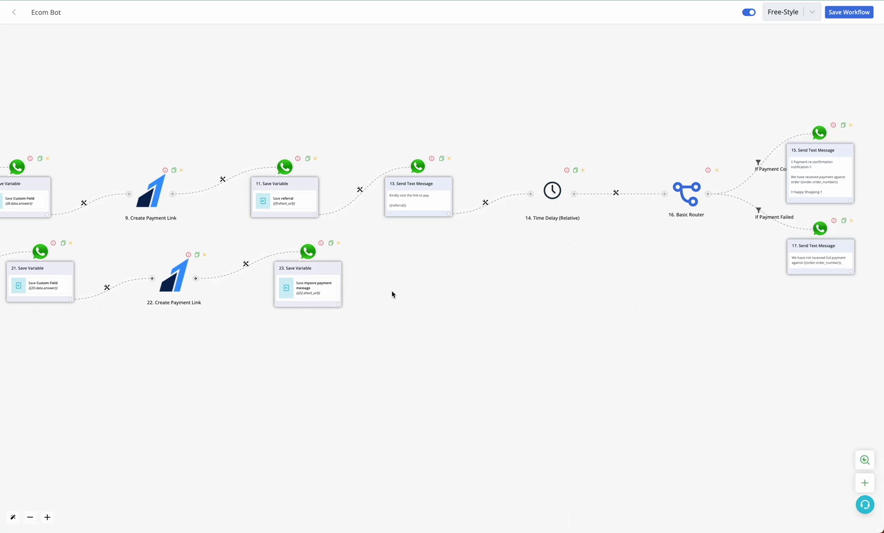
Step: Add an Ask Question step after node 23 as a CTA URL Button Message
{"action": "left_click", "coordinate": [337, 304]}
{"action": "left_click", "coordinate": [409, 281]}
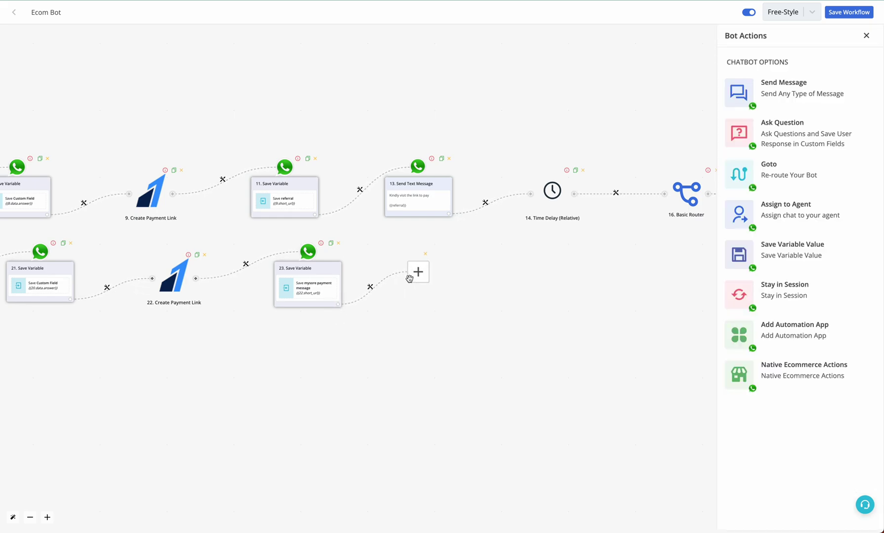
{"action": "left_click", "coordinate": [808, 137]}
{"action": "scroll", "coordinate": [811, 380], "scroll_direction": "down", "scroll_amount": 2}
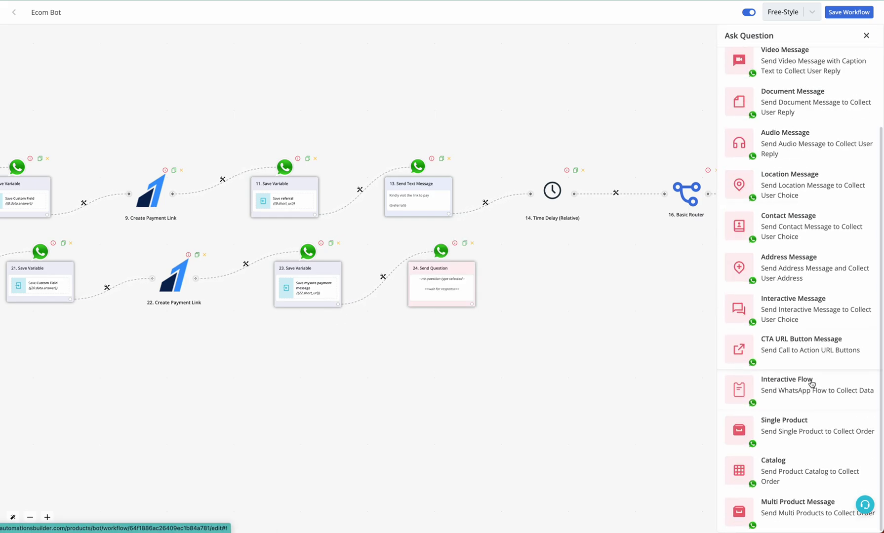
{"action": "left_click", "coordinate": [779, 360]}
Step: Start the question body text and set the button label to Pay Now
{"action": "left_click", "coordinate": [766, 143]}
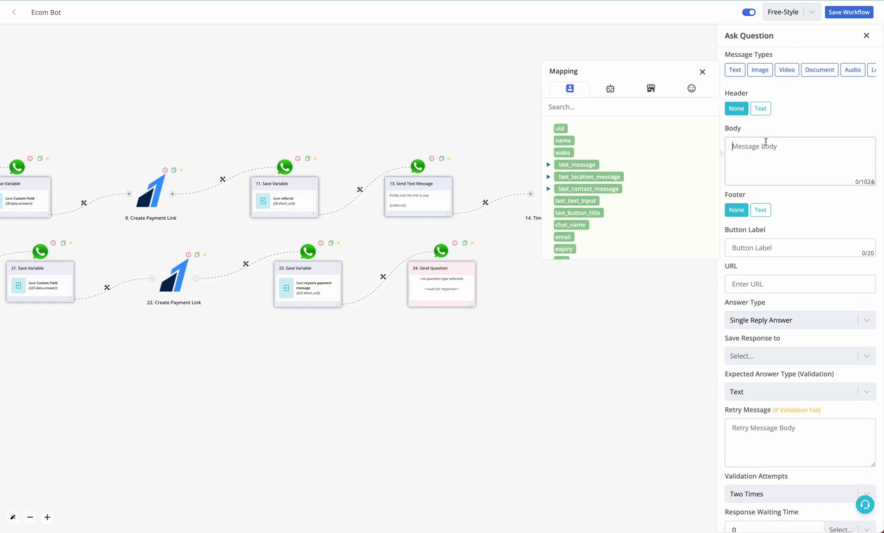
{"action": "type", "text": "Kin"}
{"action": "left_click", "coordinate": [765, 246]}
{"action": "type", "text": "Pay Now"}
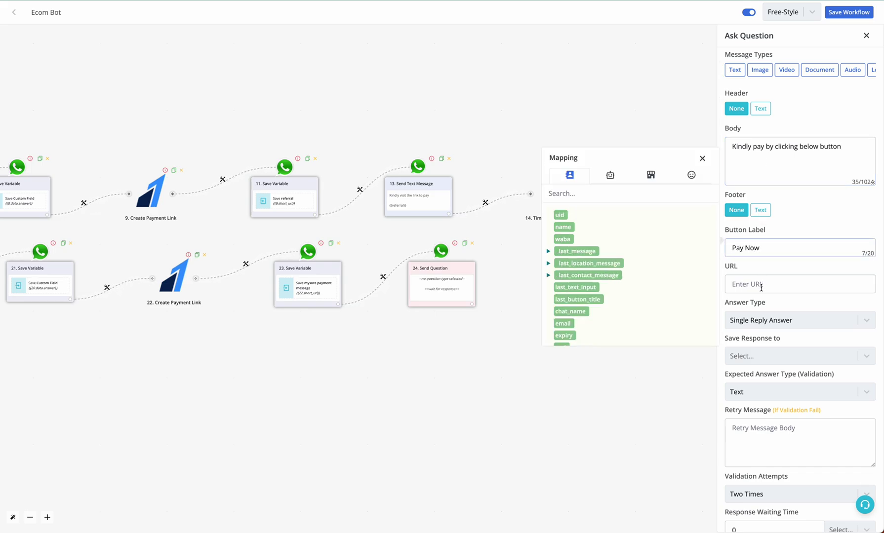
Step: Browse the bot and contact variables for the button's URL field
{"action": "left_click", "coordinate": [761, 287]}
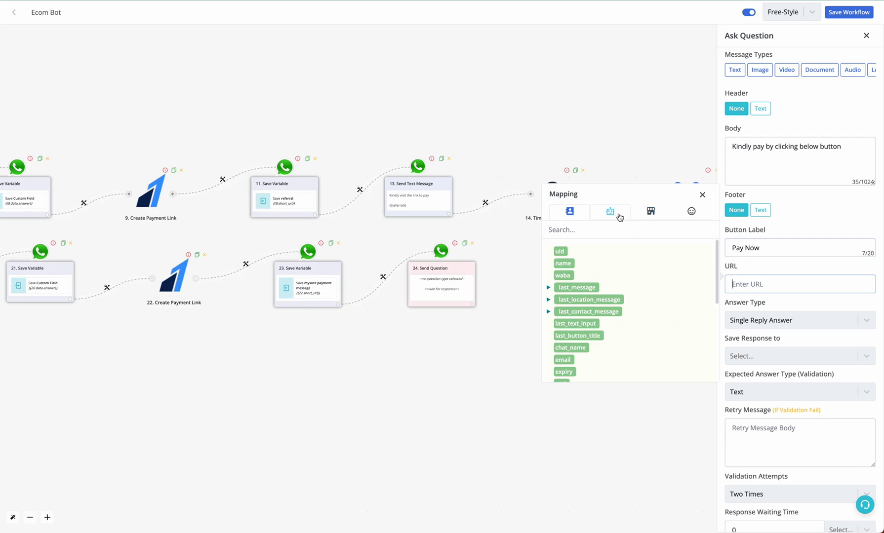
{"action": "scroll", "coordinate": [597, 220], "scroll_direction": "down", "scroll_amount": 5}
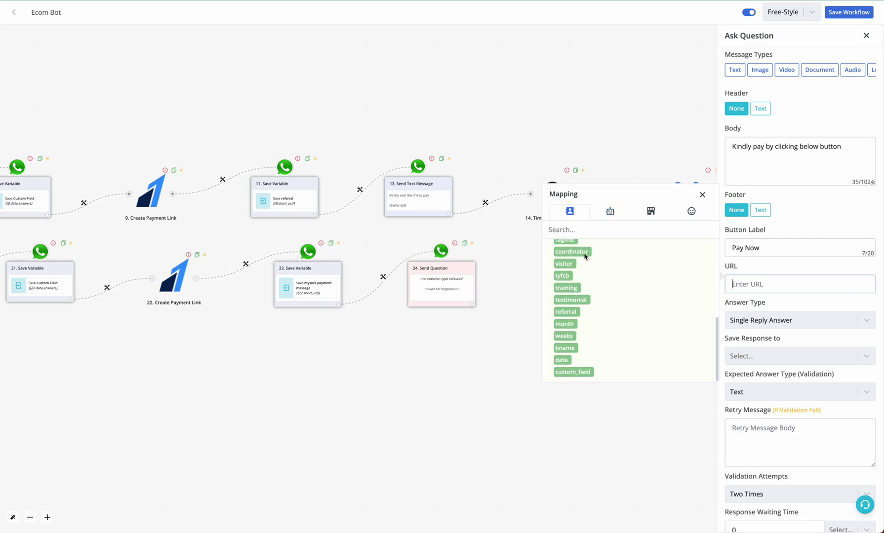
{"action": "scroll", "coordinate": [586, 267], "scroll_direction": "up", "scroll_amount": 5}
{"action": "left_click", "coordinate": [607, 211]}
{"action": "scroll", "coordinate": [598, 330], "scroll_direction": "down", "scroll_amount": 2}
{"action": "scroll", "coordinate": [598, 316], "scroll_direction": "up", "scroll_amount": 2}
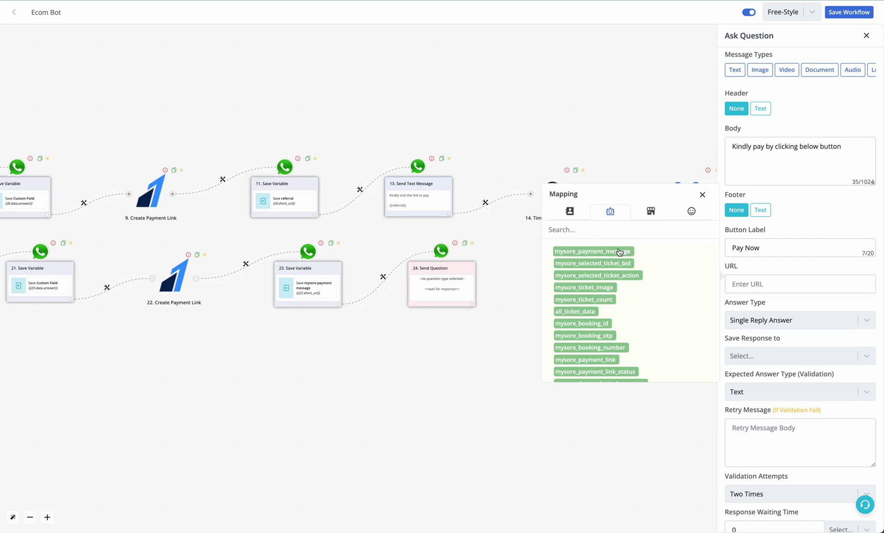
{"action": "left_click", "coordinate": [572, 214]}
{"action": "left_click", "coordinate": [722, 284]}
{"action": "left_click", "coordinate": [610, 212]}
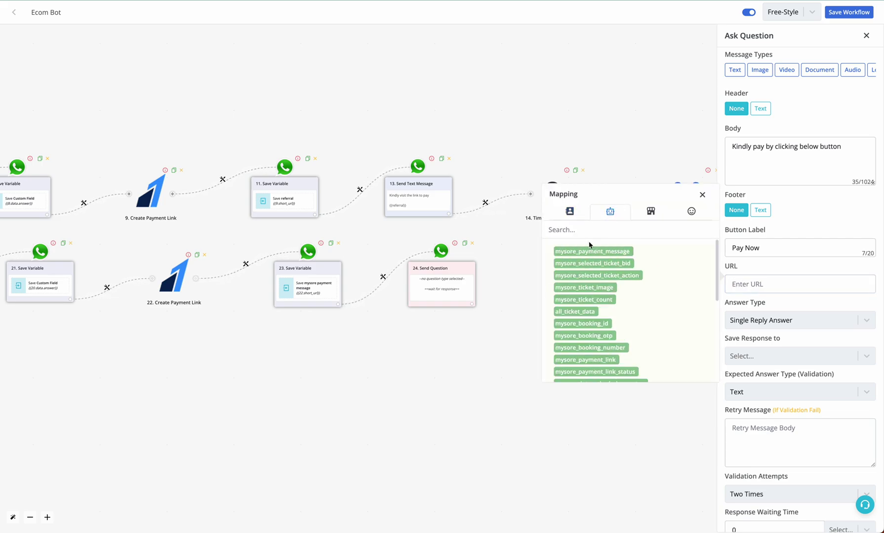
{"action": "left_click", "coordinate": [769, 284]}
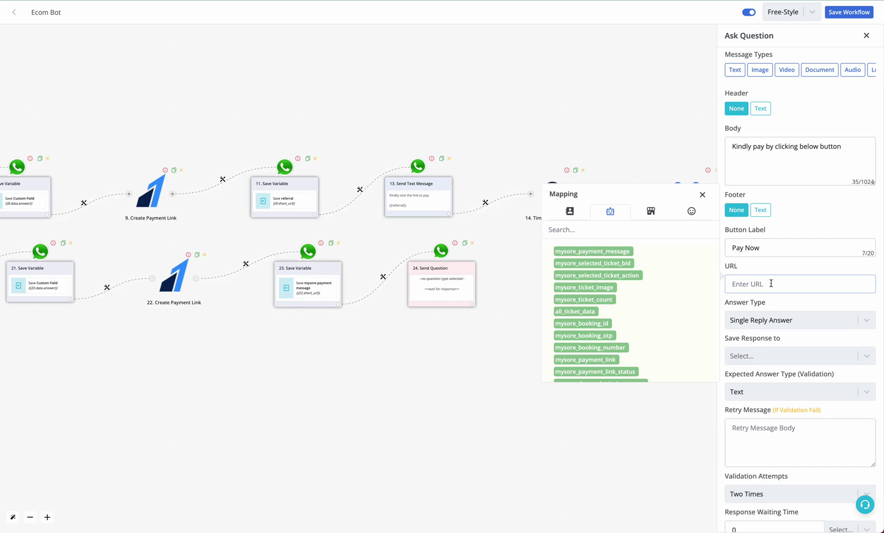
{"action": "type", "text": "{"}
Step: Insert {{BTF.mysore_payment_message}} into the body and paste it as the button URL
{"action": "left_click", "coordinate": [868, 163]}
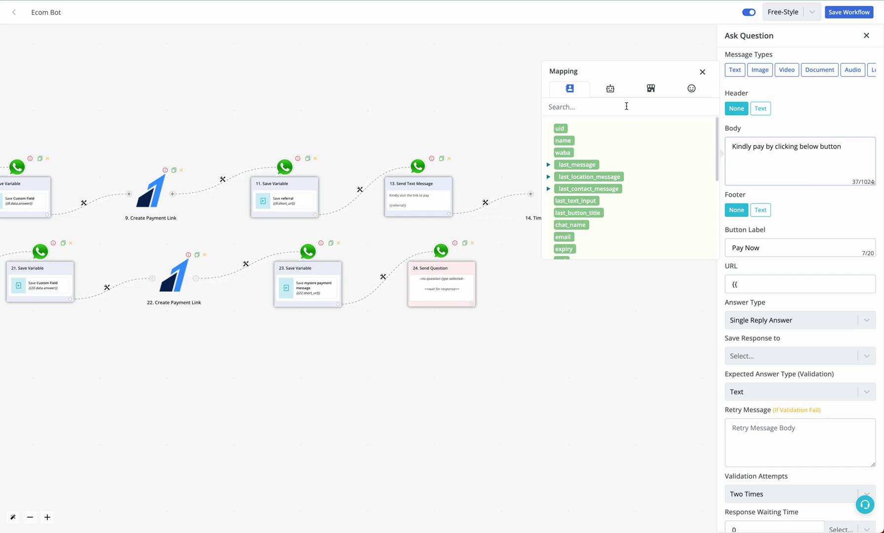
{"action": "left_click", "coordinate": [611, 89]}
{"action": "left_click", "coordinate": [595, 129]}
{"action": "triple_click", "coordinate": [765, 173]}
{"action": "key", "text": "ctrl+c"}
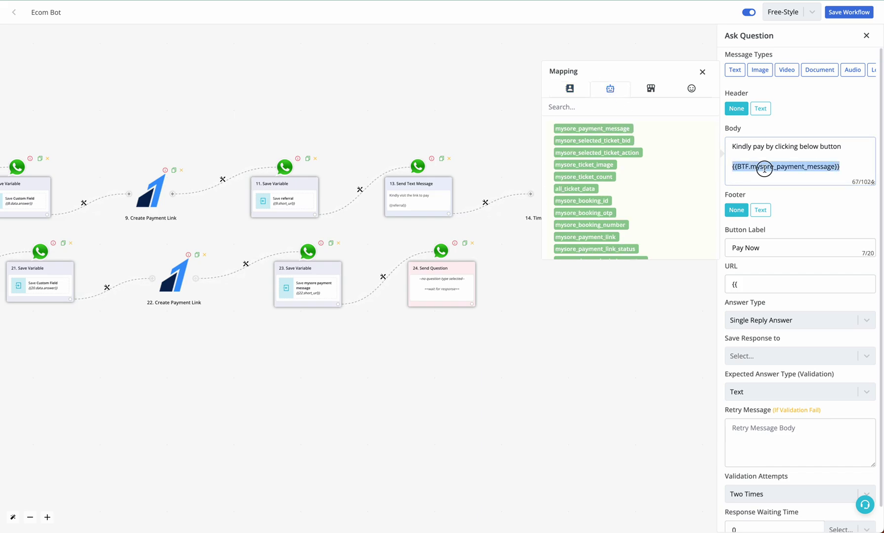
{"action": "left_click", "coordinate": [771, 290]}
{"action": "key", "text": "ctrl+v"}
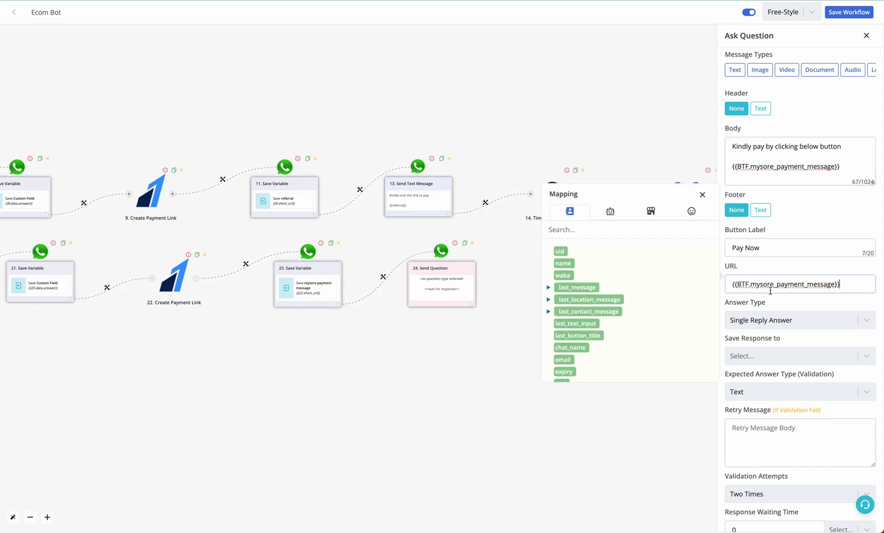
{"action": "left_click", "coordinate": [806, 301]}
{"action": "scroll", "coordinate": [805, 299], "scroll_direction": "down", "scroll_amount": 1}
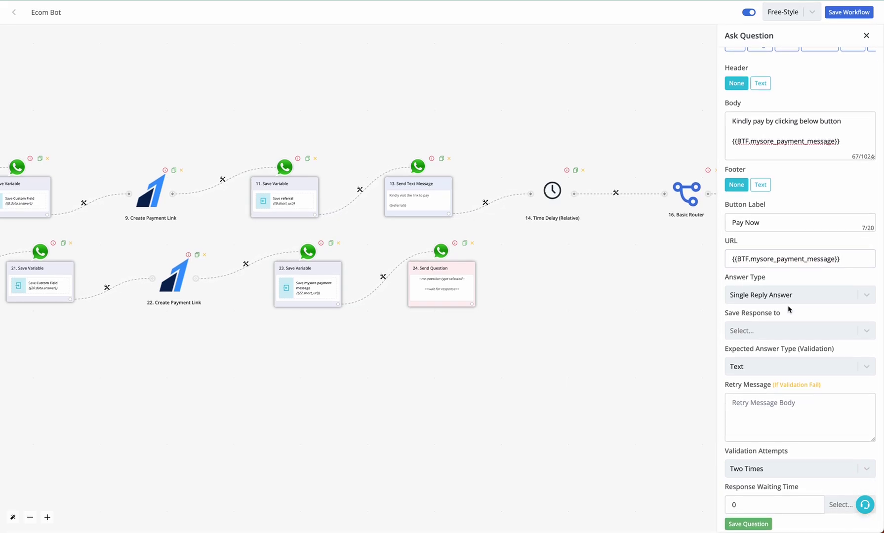
{"action": "left_click", "coordinate": [765, 341]}
Step: Keep Two Times validation attempts, set a 5 minute response wait, and save the question
{"action": "left_click", "coordinate": [766, 341]}
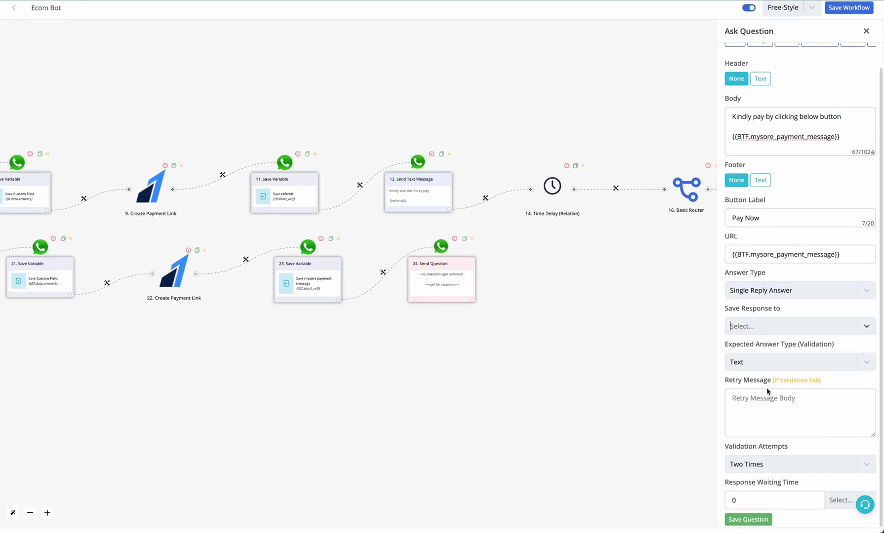
{"action": "left_click", "coordinate": [784, 497]}
{"action": "left_click", "coordinate": [778, 473]}
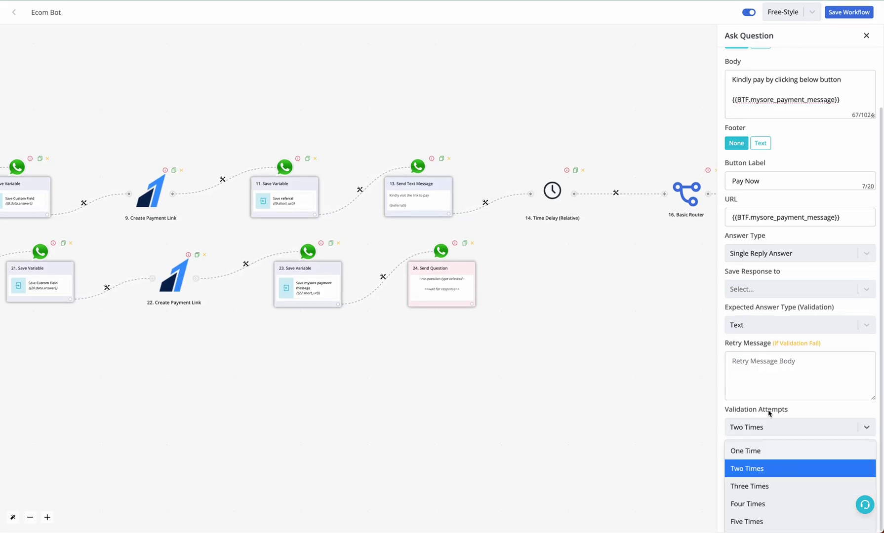
{"action": "left_click", "coordinate": [776, 471]}
{"action": "double_click", "coordinate": [770, 510]}
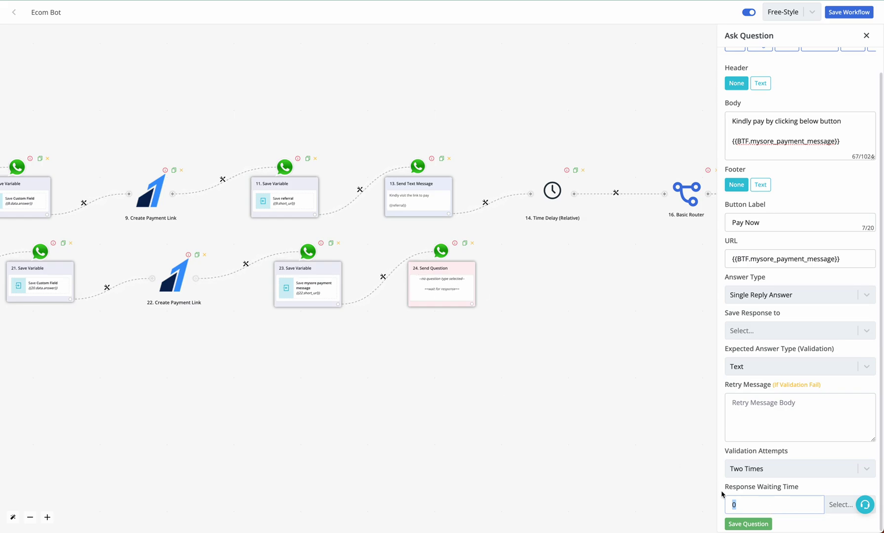
{"action": "left_click", "coordinate": [839, 504]}
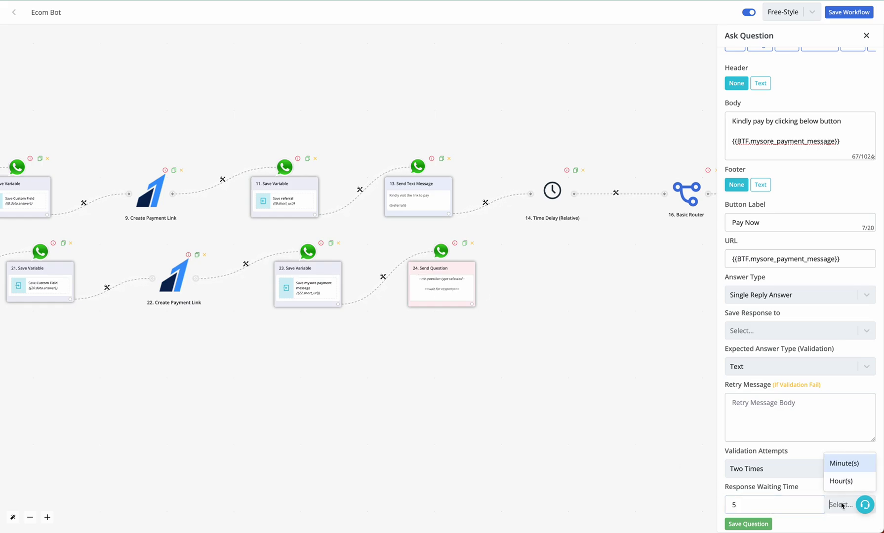
{"action": "left_click", "coordinate": [839, 466]}
{"action": "left_click", "coordinate": [772, 523]}
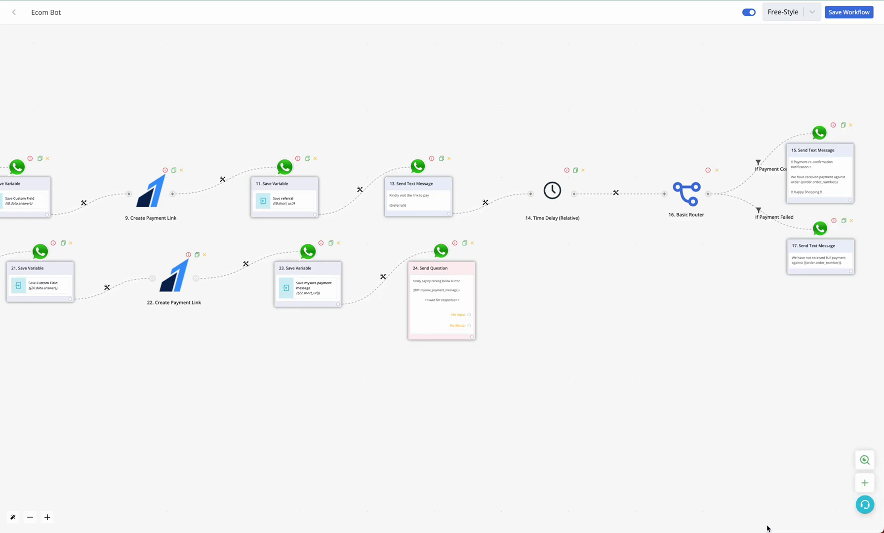
{"action": "scroll", "coordinate": [479, 351], "scroll_direction": "up", "scroll_amount": 3}
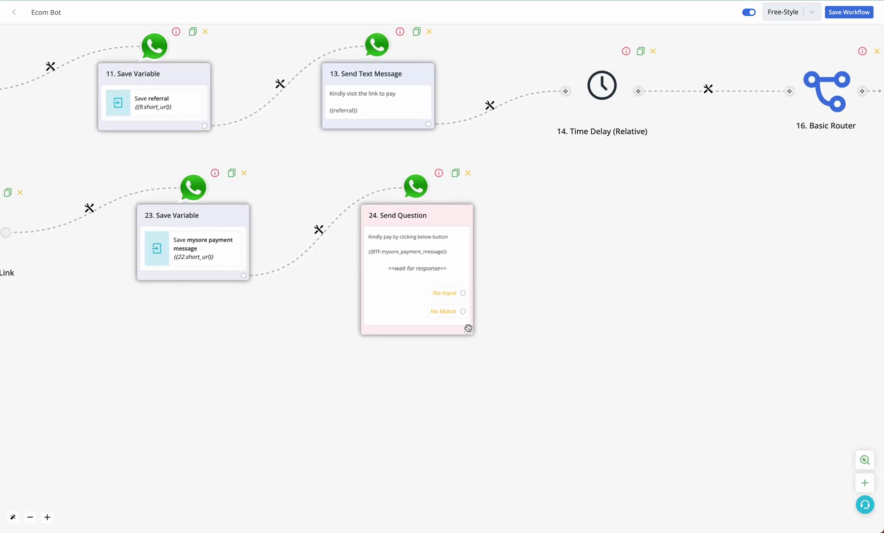
Step: Check Save Variable 23's short_url mapping, then save the Ecom Bot workflow
{"action": "left_click_drag", "start_coordinate": [672, 238], "coordinate": [779, 200]}
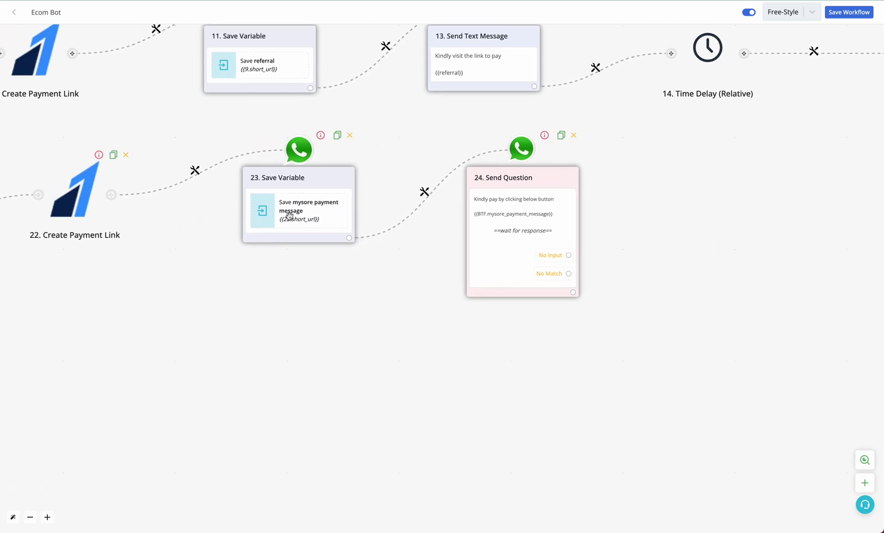
{"action": "left_click", "coordinate": [287, 197]}
{"action": "scroll", "coordinate": [647, 405], "scroll_direction": "down", "scroll_amount": 2}
{"action": "left_click", "coordinate": [758, 117]}
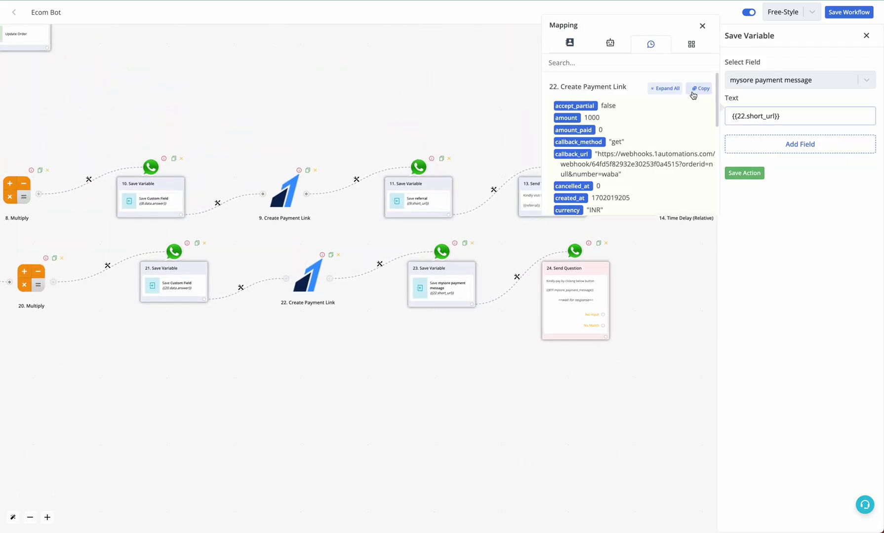
{"action": "scroll", "coordinate": [661, 166], "scroll_direction": "down", "scroll_amount": 8}
{"action": "left_click_drag", "start_coordinate": [590, 144], "coordinate": [667, 141]}
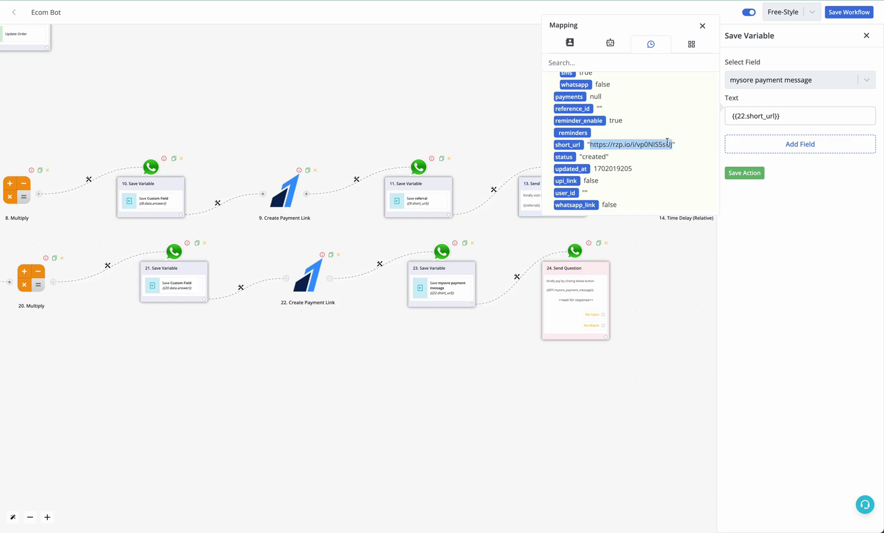
{"action": "left_click", "coordinate": [702, 25]}
{"action": "left_click", "coordinate": [841, 12]}
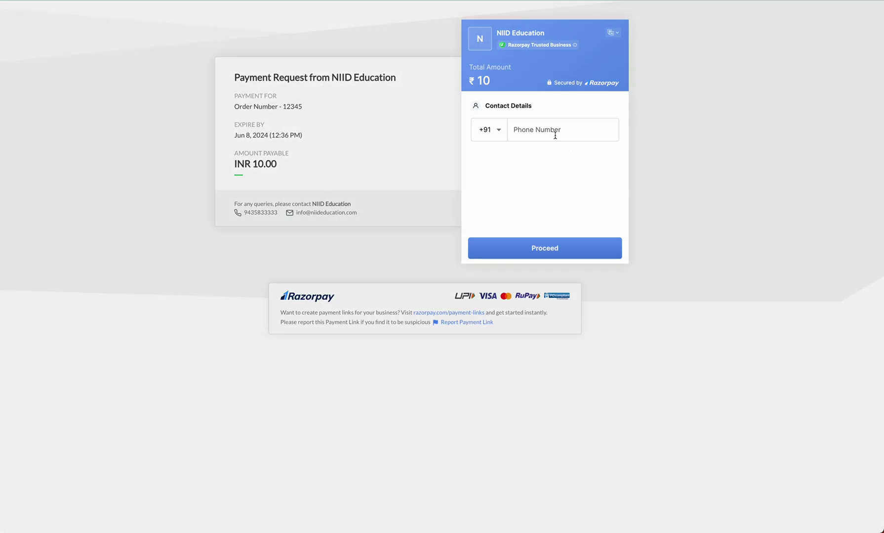
Step: Start entering the payer's phone number on the ₹10 Razorpay payment page
{"action": "left_click", "coordinate": [555, 135]}
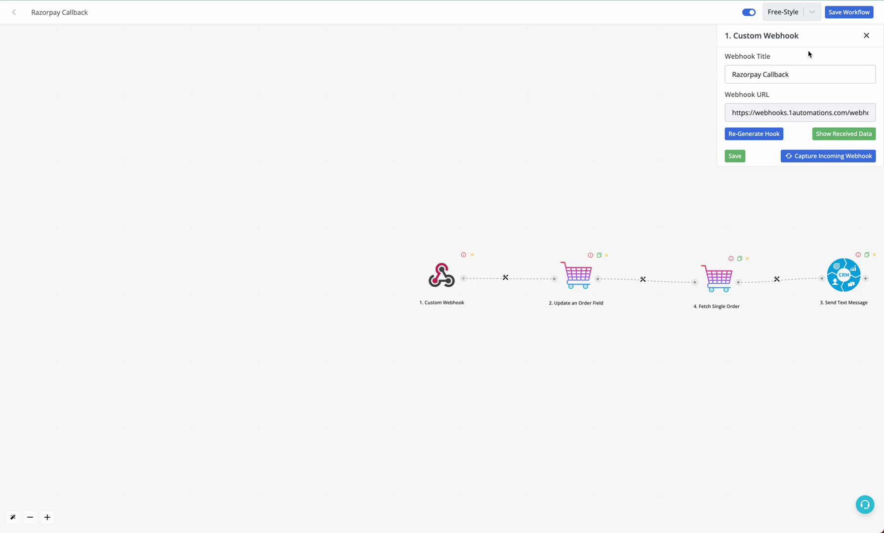
Step: Review the webhook's received paid-payment data, close it, and save the Custom Webhook step
{"action": "left_click", "coordinate": [843, 135]}
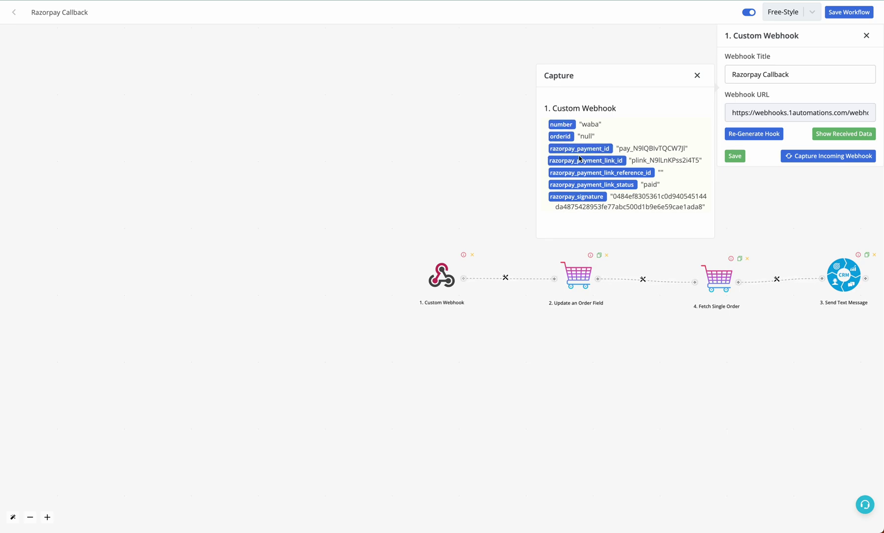
{"action": "left_click", "coordinate": [696, 77]}
{"action": "left_click", "coordinate": [734, 156]}
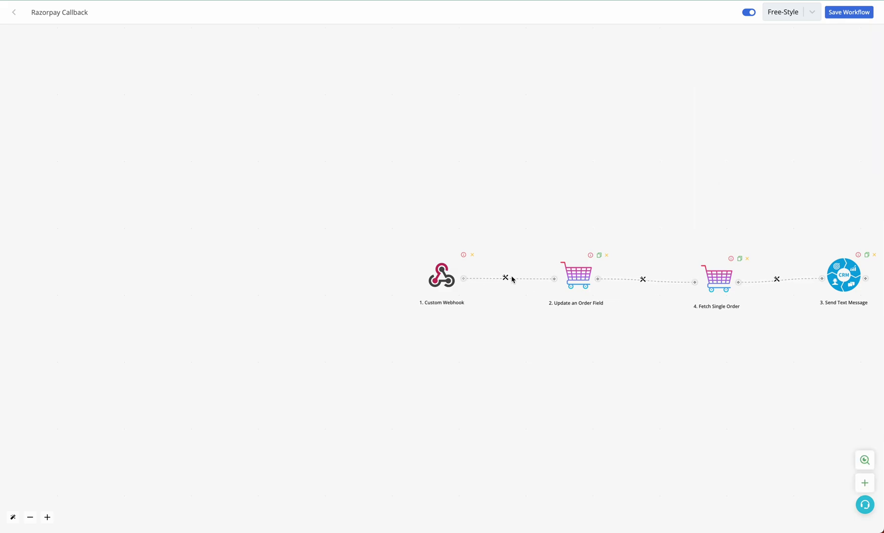
Step: Replace the webhook-to-order link with a Basic Router after the Custom Webhook
{"action": "left_click", "coordinate": [512, 279]}
{"action": "left_click", "coordinate": [526, 342]}
{"action": "left_click", "coordinate": [463, 282]}
{"action": "left_click_drag", "start_coordinate": [418, 282], "coordinate": [438, 357]}
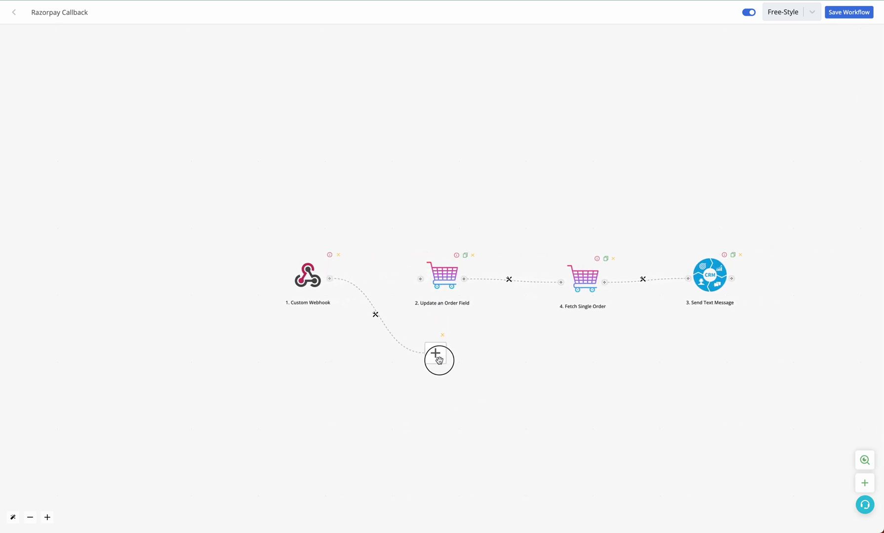
{"action": "left_click", "coordinate": [375, 313]}
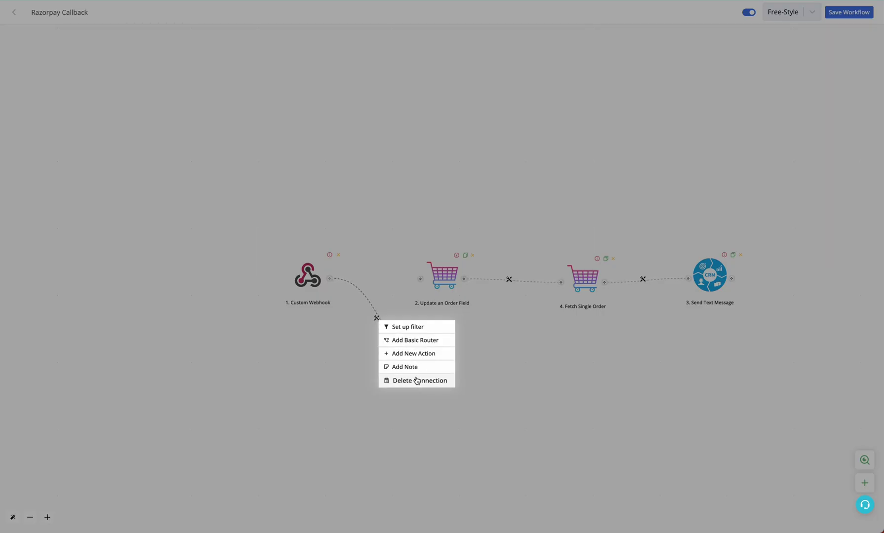
{"action": "left_click", "coordinate": [415, 340]}
{"action": "left_click_drag", "start_coordinate": [503, 275], "coordinate": [566, 264]}
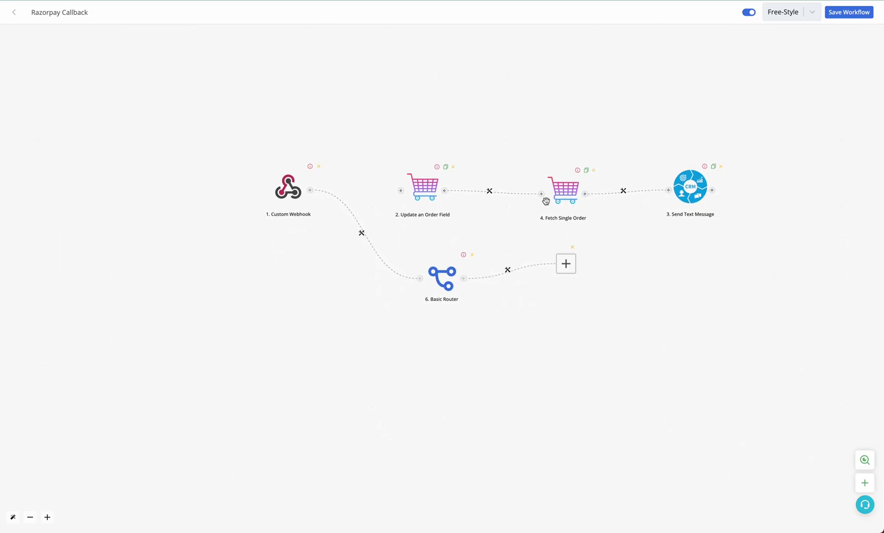
Step: Add a filter labelled 'paid' to the router's first route, checking razorpay_payment_link_status
{"action": "left_click", "coordinate": [508, 270]}
{"action": "left_click", "coordinate": [526, 278]}
{"action": "left_click", "coordinate": [829, 75]}
{"action": "type", "text": "paid"}
{"action": "left_click", "coordinate": [754, 121]}
{"action": "left_click", "coordinate": [769, 127]}
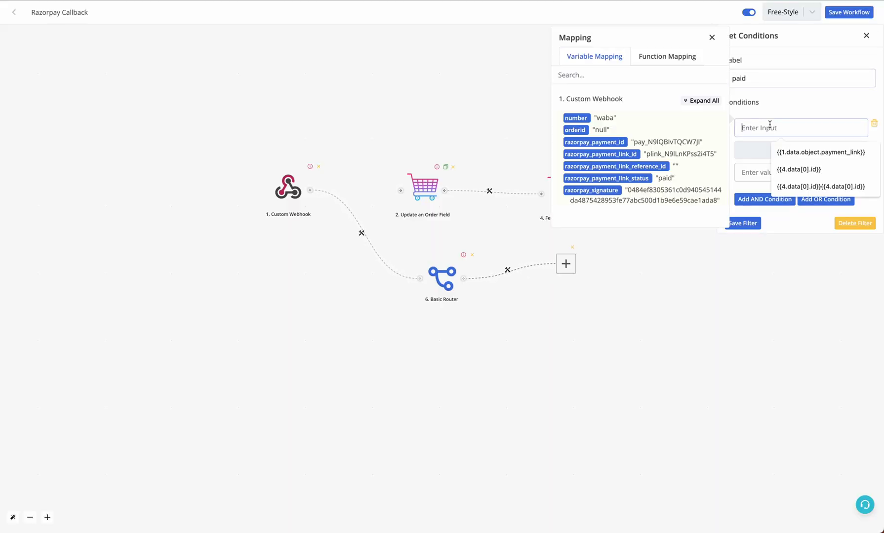
{"action": "left_click", "coordinate": [694, 100]}
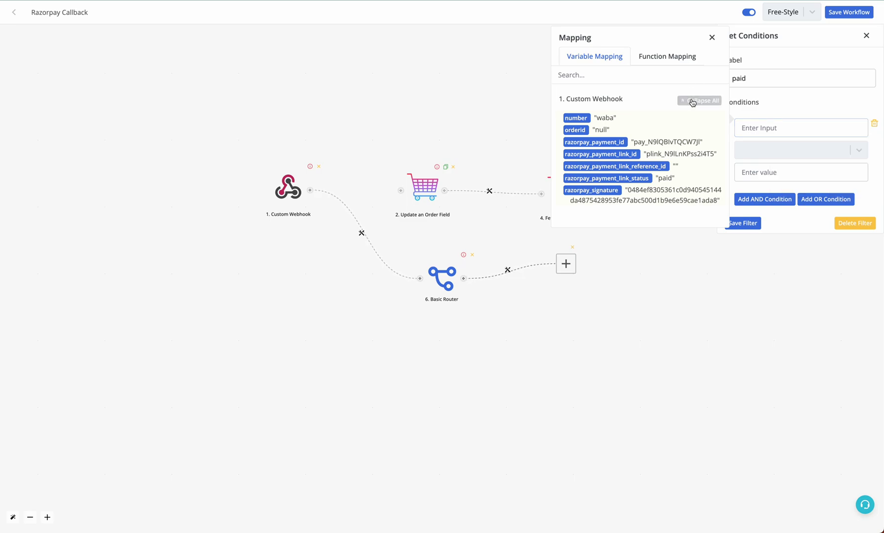
{"action": "left_click", "coordinate": [590, 178]}
Step: Set the condition to 'is paid' and save the filter
{"action": "left_click", "coordinate": [755, 150]}
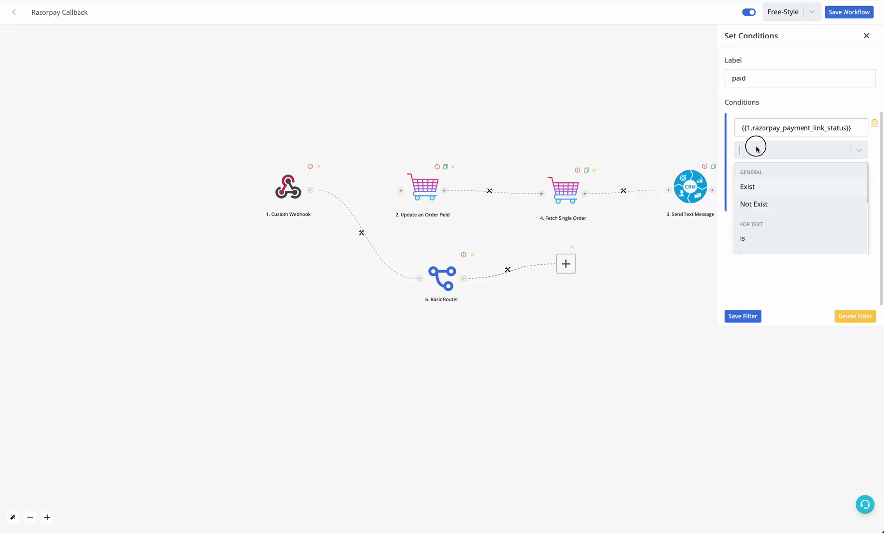
{"action": "left_click", "coordinate": [762, 236]}
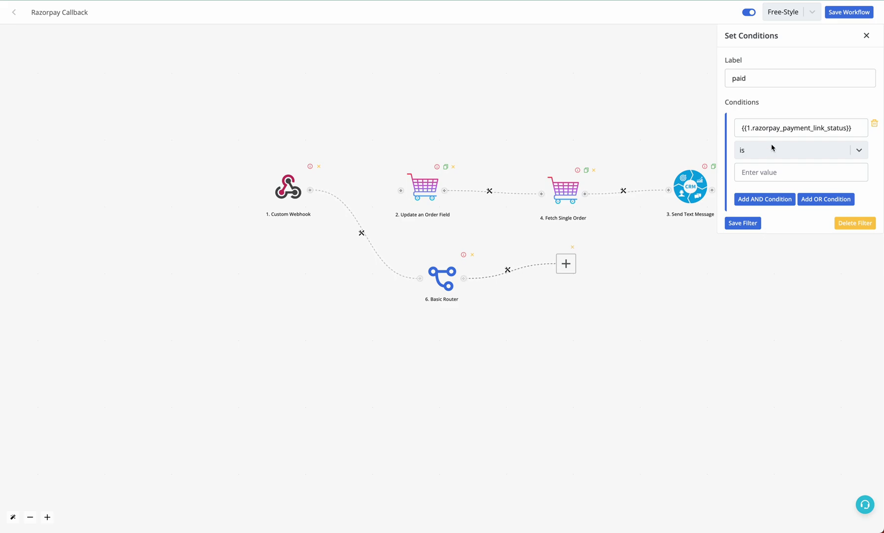
{"action": "left_click", "coordinate": [768, 172]}
{"action": "type", "text": "paid"}
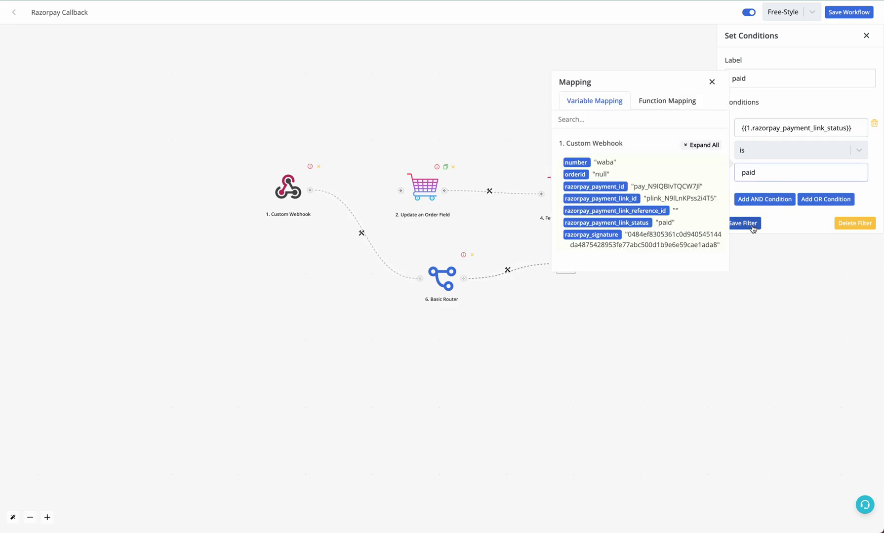
{"action": "left_click", "coordinate": [750, 226]}
{"action": "left_click", "coordinate": [463, 281]}
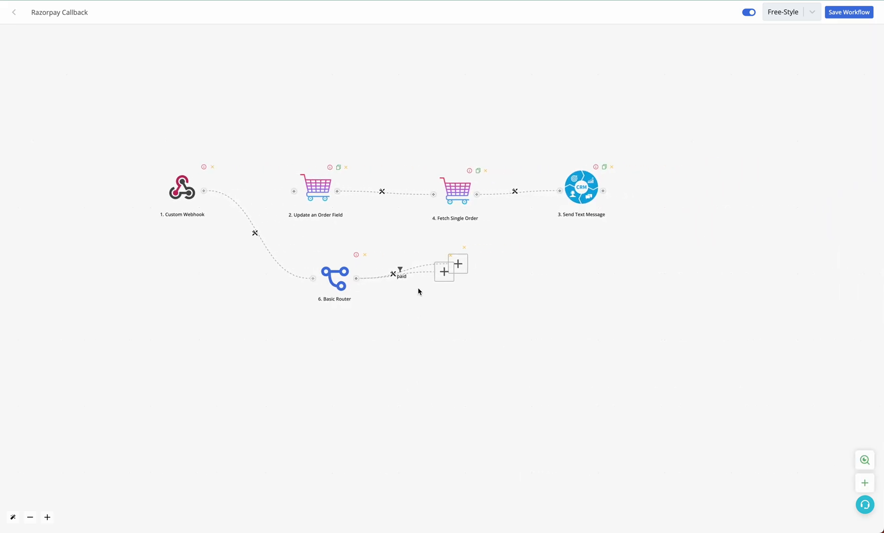
Step: Filter the lower route as 'failed' when razorpay_payment_link_status is not 'paid'
{"action": "left_click", "coordinate": [377, 307]}
{"action": "left_click", "coordinate": [399, 317]}
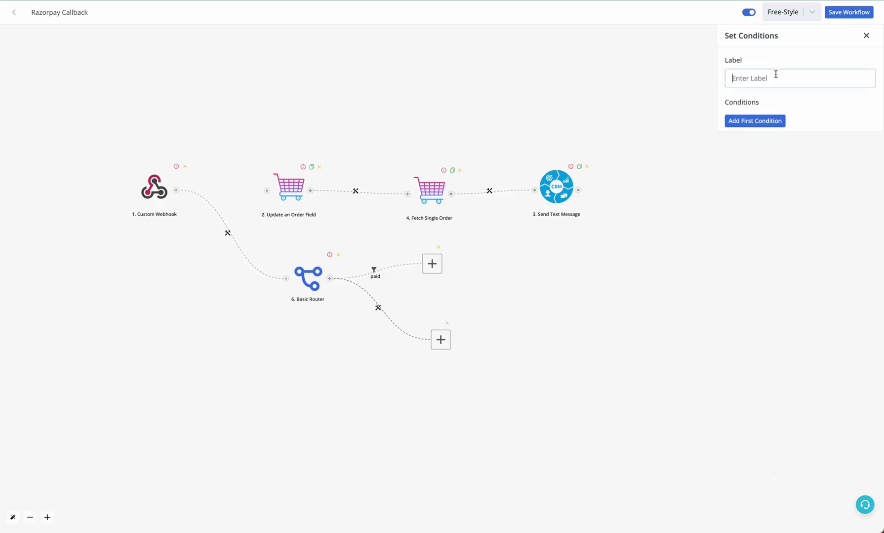
{"action": "type", "text": "failed"}
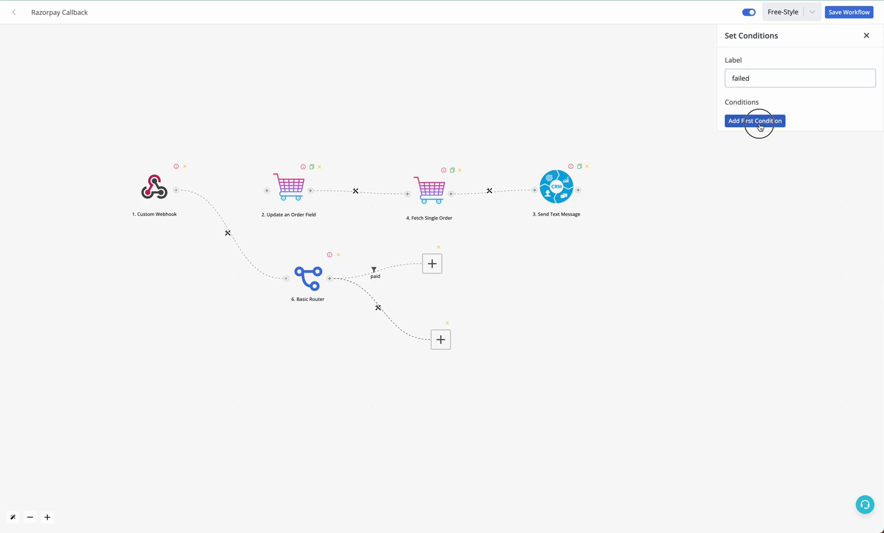
{"action": "left_click", "coordinate": [755, 120]}
{"action": "left_click", "coordinate": [758, 127]}
{"action": "left_click", "coordinate": [606, 178]}
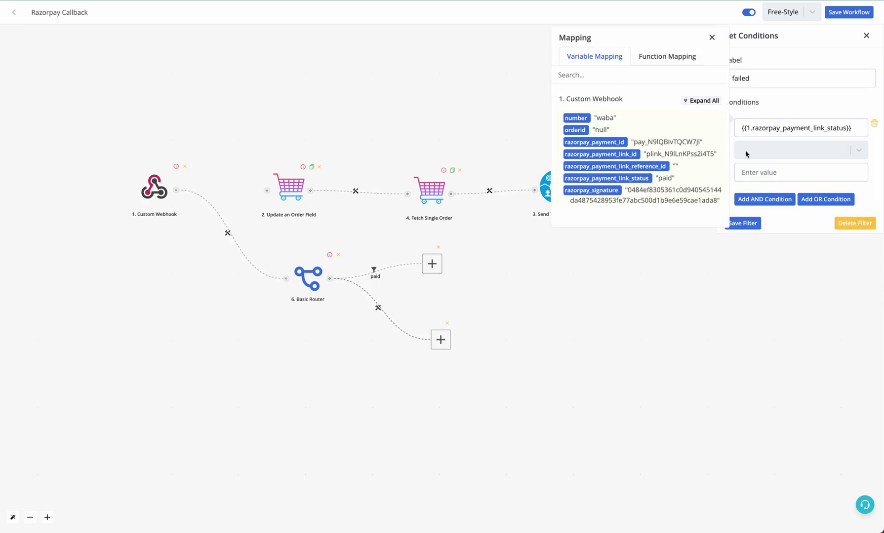
{"action": "left_click", "coordinate": [746, 151]}
{"action": "left_click", "coordinate": [755, 255]}
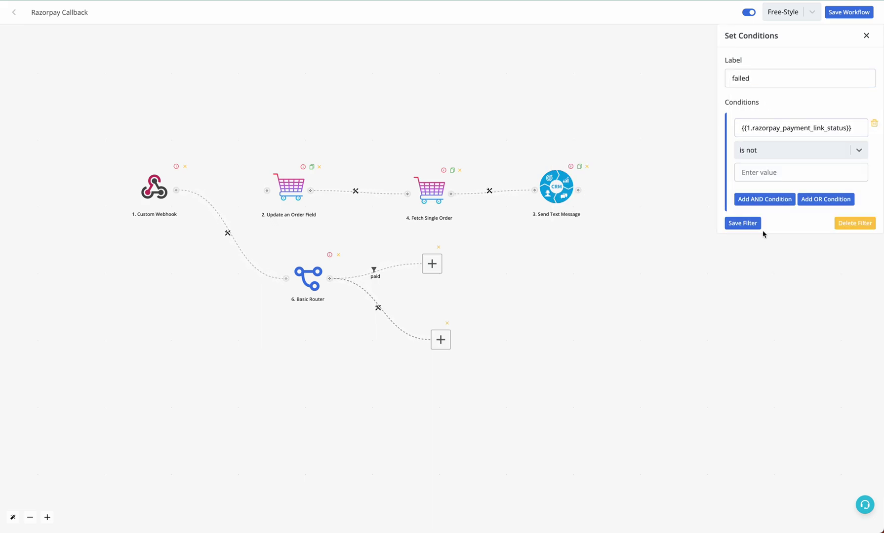
{"action": "left_click", "coordinate": [772, 171]}
{"action": "type", "text": "paid"}
{"action": "left_click", "coordinate": [743, 222]}
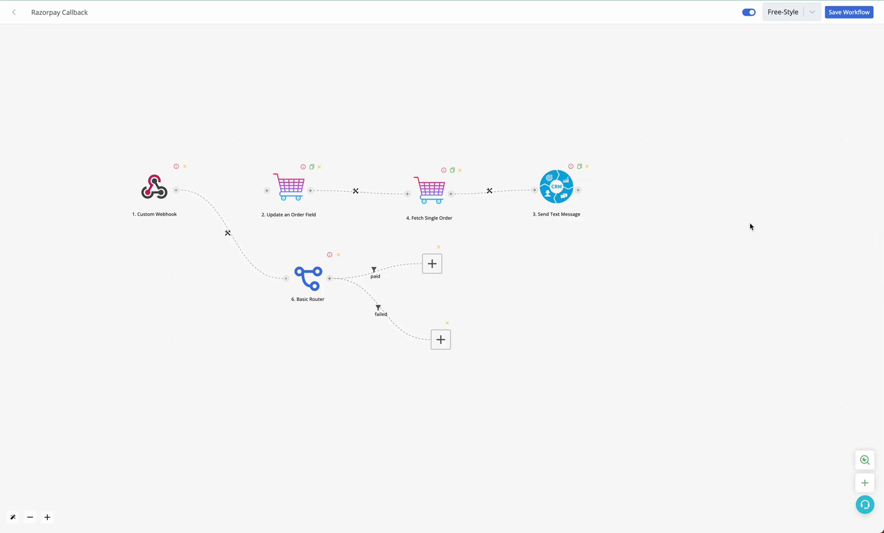
Step: Save the workflow and add an Ecommerce 'Update an Order Field' step to the paid branch
{"action": "left_click_drag", "start_coordinate": [491, 250], "coordinate": [500, 250]}
{"action": "left_click", "coordinate": [833, 12]}
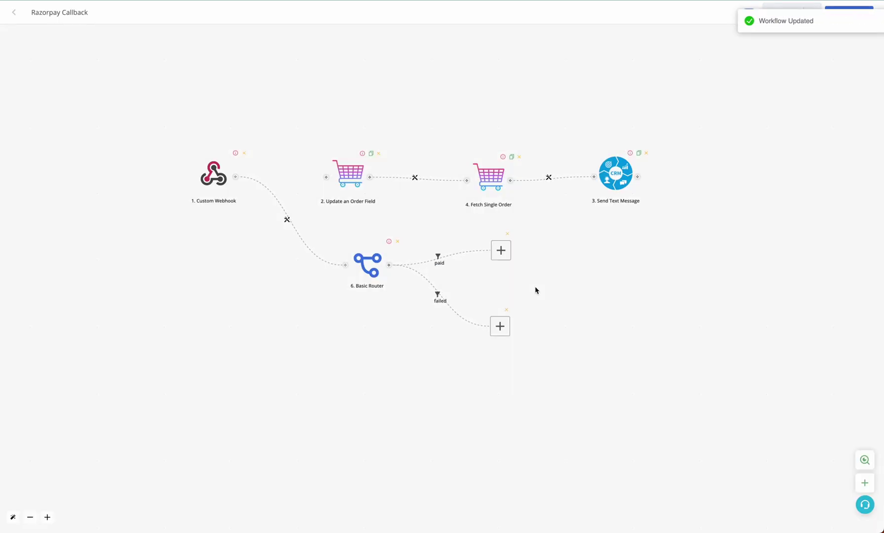
{"action": "left_click", "coordinate": [501, 251]}
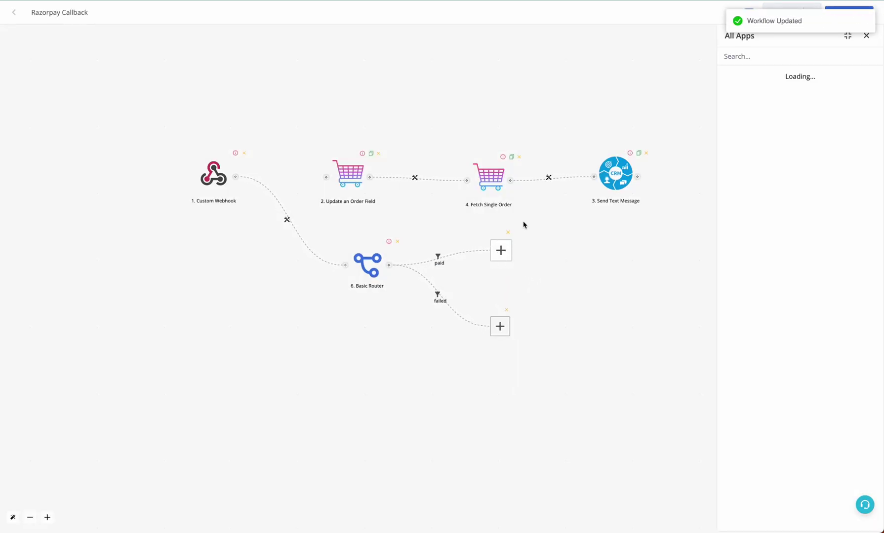
{"action": "left_click", "coordinate": [784, 288]}
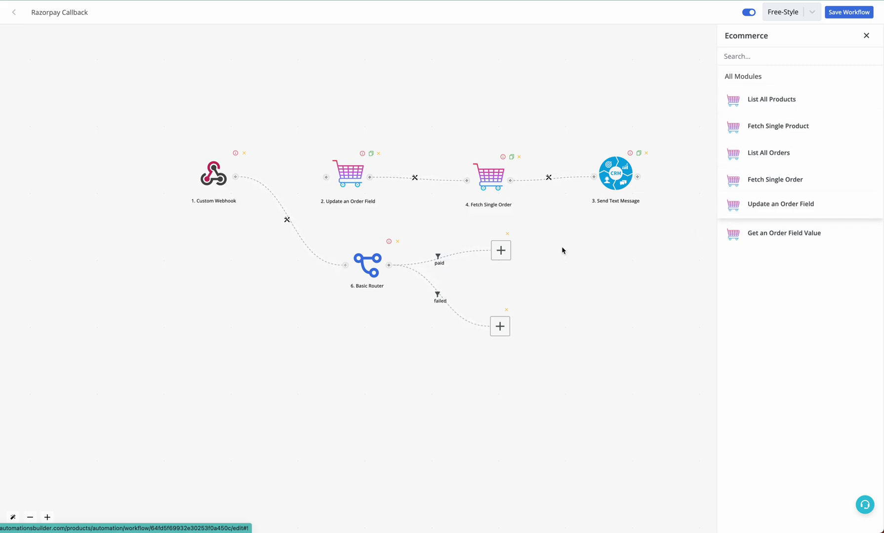
{"action": "left_click", "coordinate": [761, 209]}
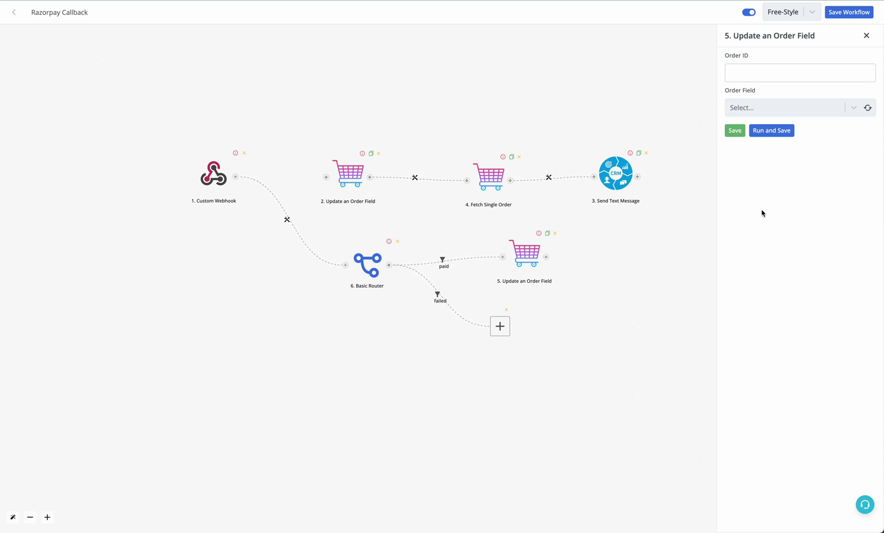
Step: Load the order fields and choose Payment Status as the field to update
{"action": "left_click", "coordinate": [760, 102]}
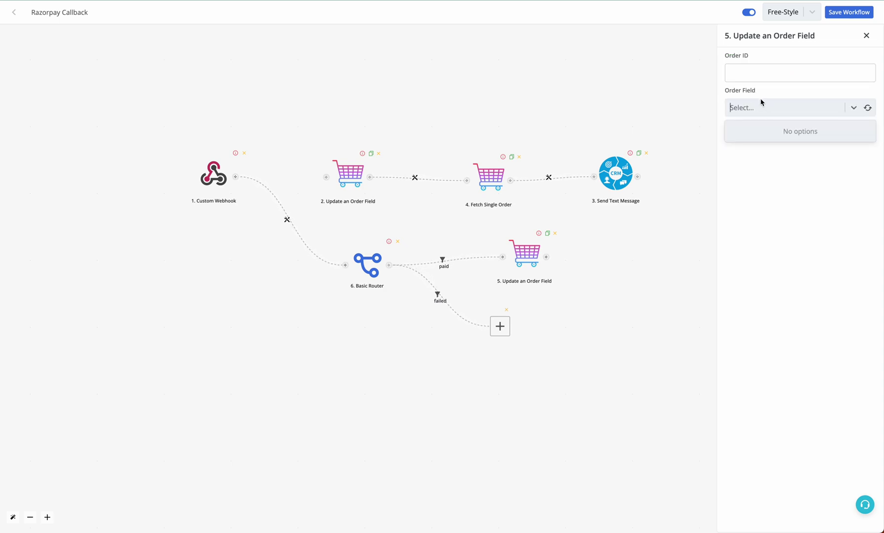
{"action": "left_click", "coordinate": [865, 108]}
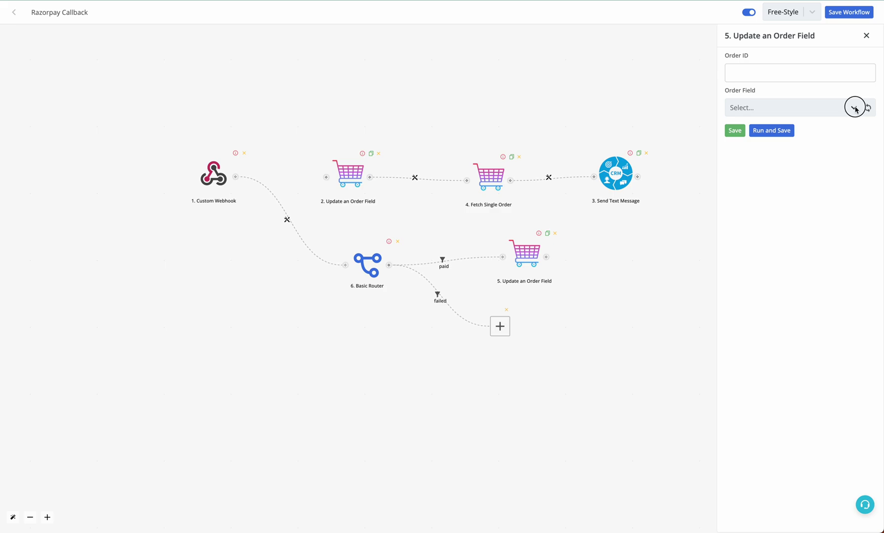
{"action": "left_click", "coordinate": [855, 109]}
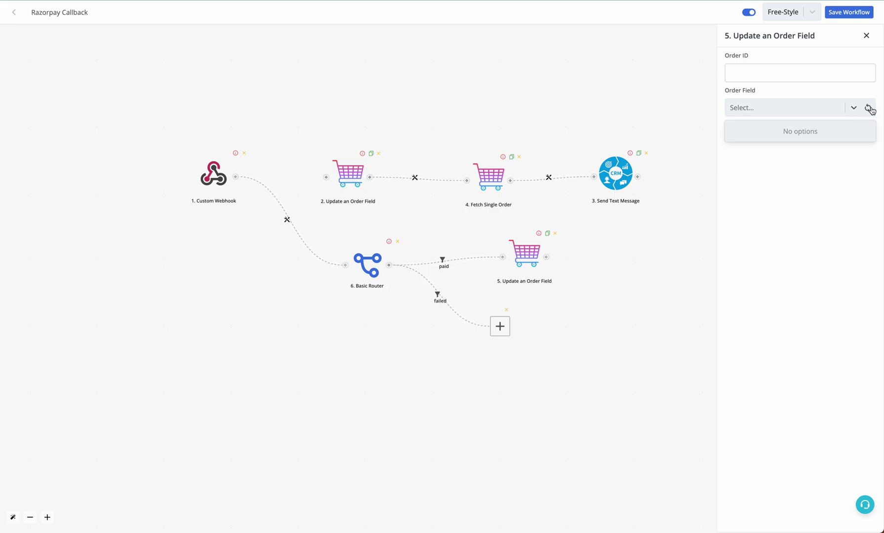
{"action": "left_click", "coordinate": [854, 110]}
{"action": "left_click", "coordinate": [853, 109]}
{"action": "left_click", "coordinate": [816, 78]}
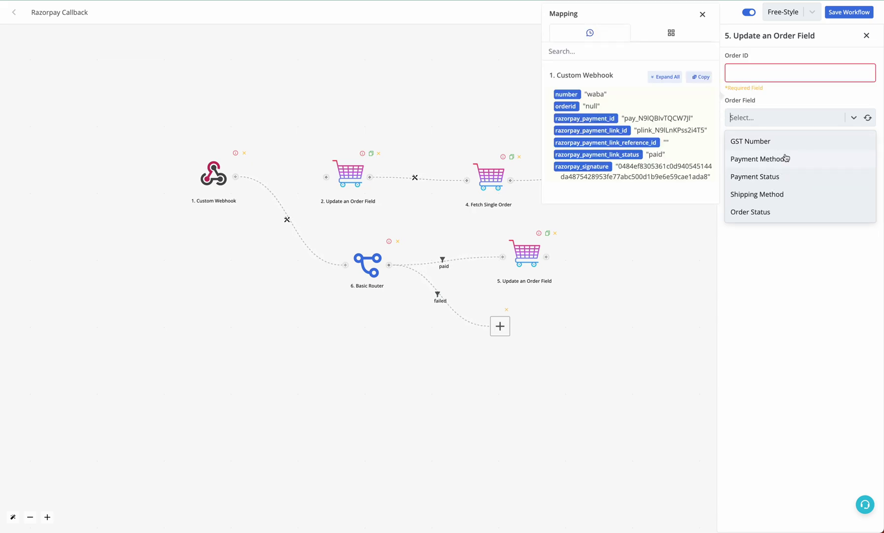
{"action": "left_click", "coordinate": [782, 102]}
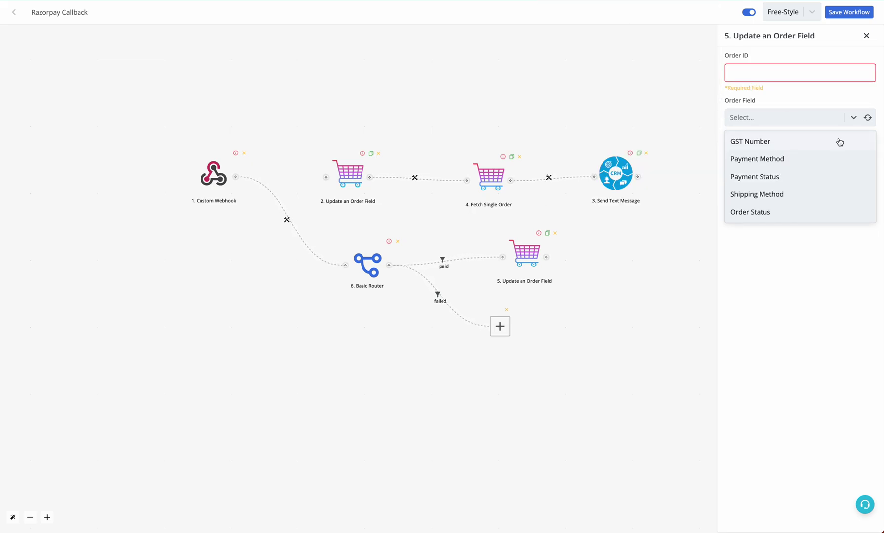
{"action": "left_click", "coordinate": [783, 177]}
Step: Map Order ID to {{1.orderid}}, set the value 'Paid By Razorpay', and save
{"action": "left_click", "coordinate": [779, 75]}
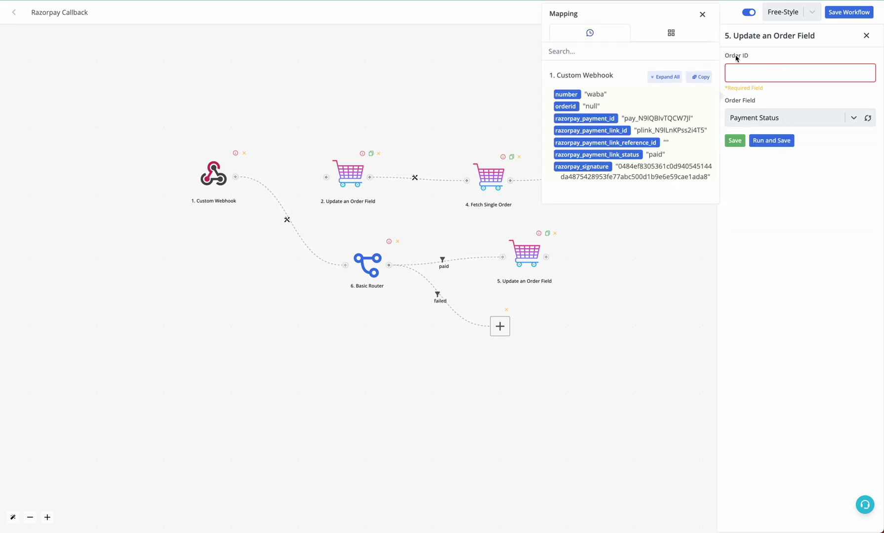
{"action": "left_click", "coordinate": [568, 106]}
{"action": "double_click", "coordinate": [585, 104]}
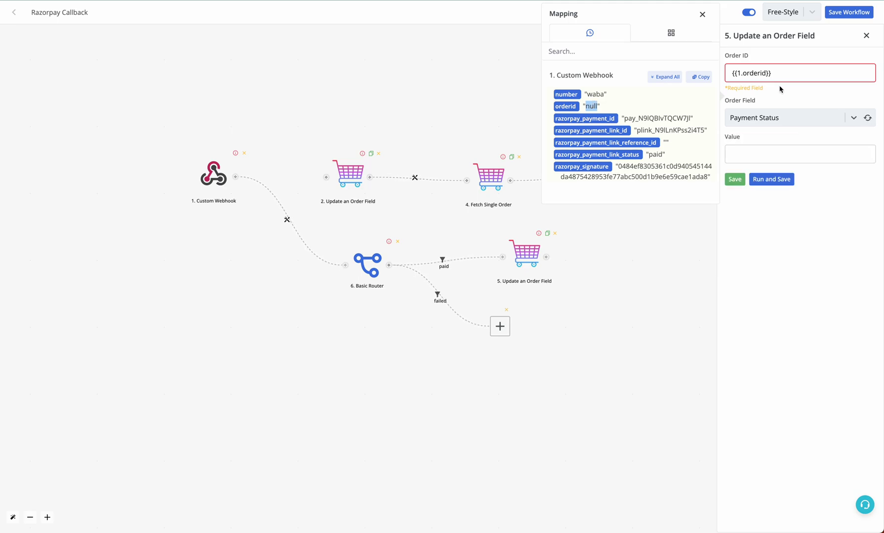
{"action": "left_click", "coordinate": [814, 159]}
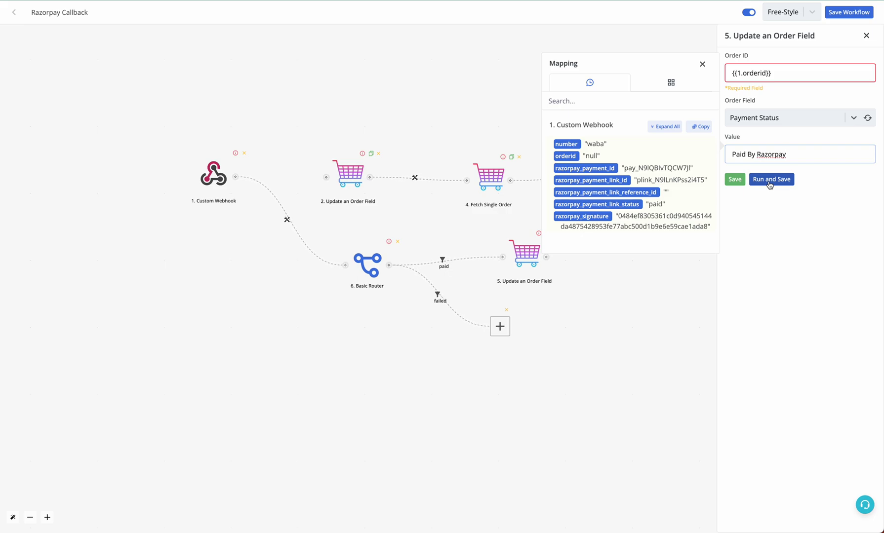
{"action": "left_click", "coordinate": [736, 180]}
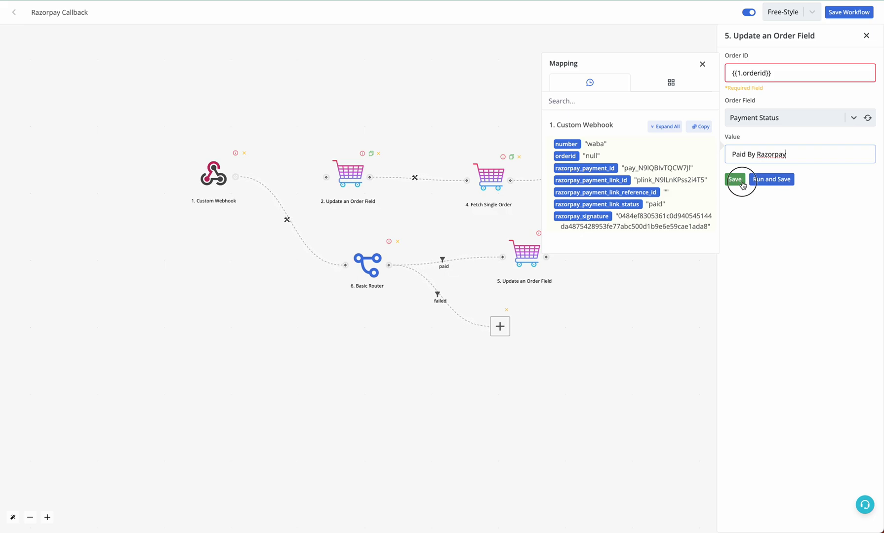
Step: Add a CRM Send Text Message step after the order update, sending from Working Channel
{"action": "left_click", "coordinate": [547, 257]}
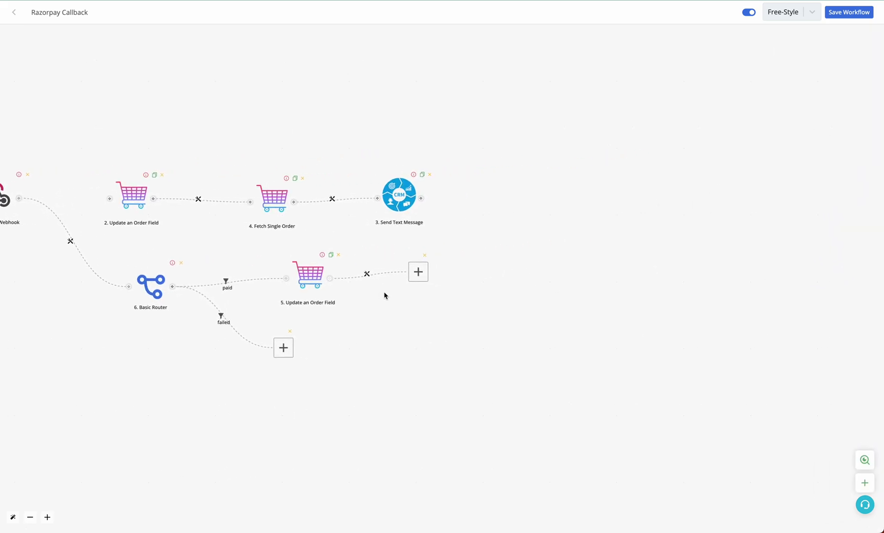
{"action": "left_click", "coordinate": [417, 273]}
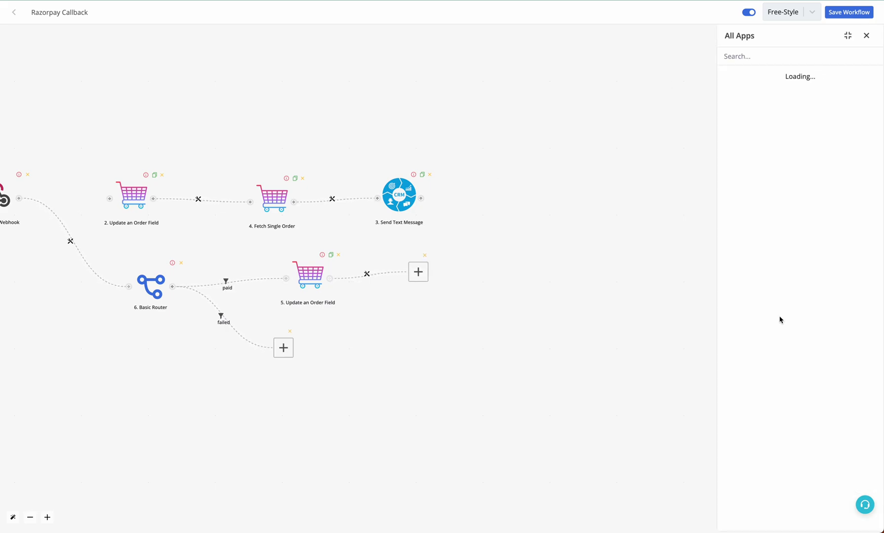
{"action": "left_click", "coordinate": [763, 281]}
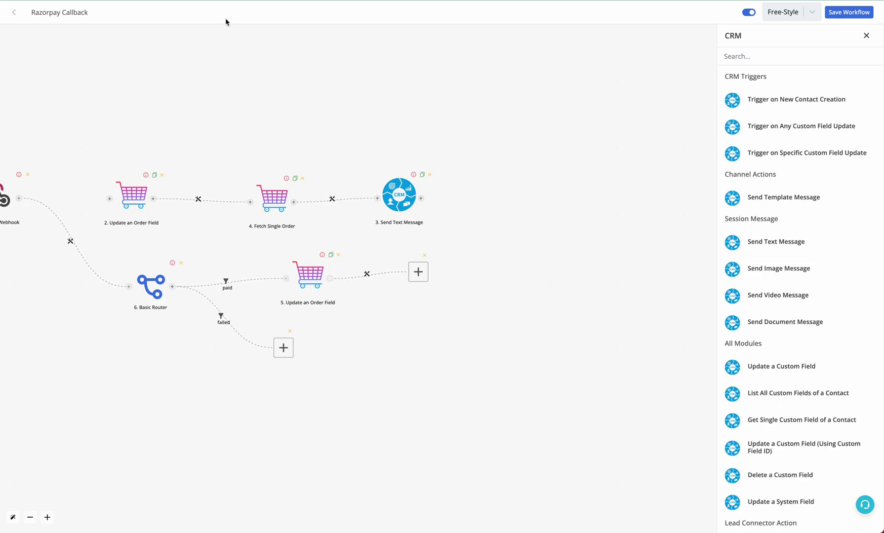
{"action": "left_click", "coordinate": [775, 241]}
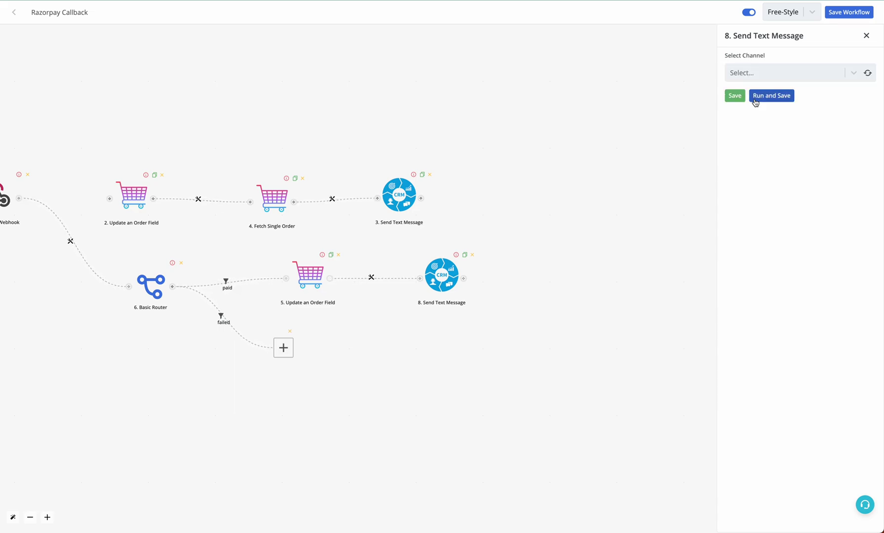
{"action": "left_click", "coordinate": [867, 72]}
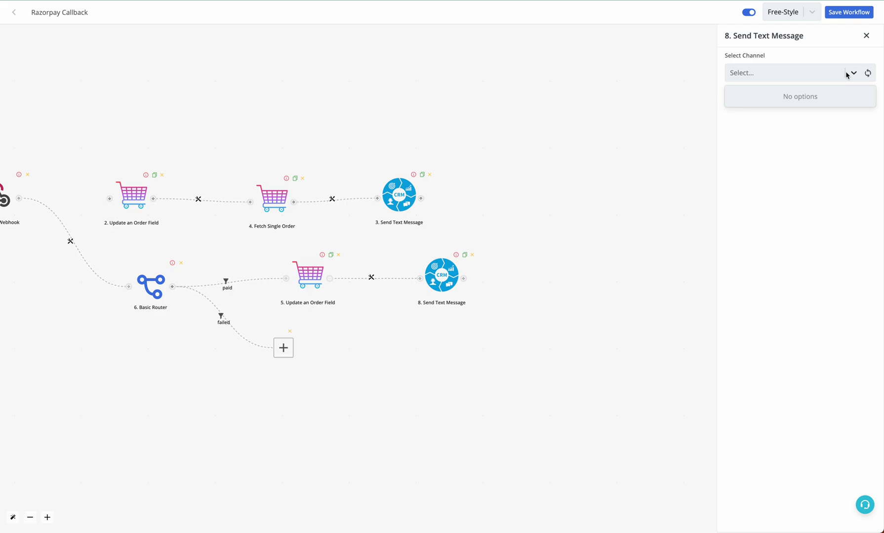
{"action": "left_click", "coordinate": [834, 97]}
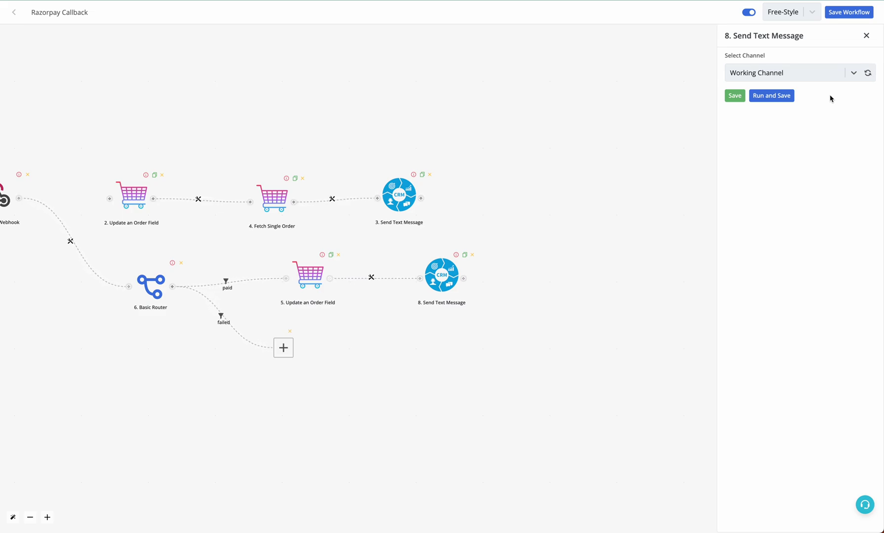
Step: Set the WhatsApp number to the webhook's number variable
{"action": "left_click", "coordinate": [829, 107]}
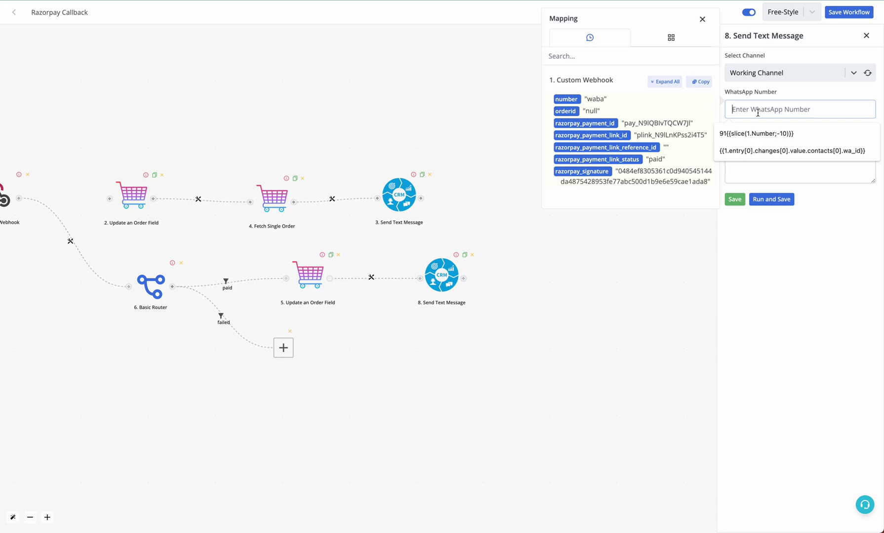
{"action": "left_click", "coordinate": [576, 100]}
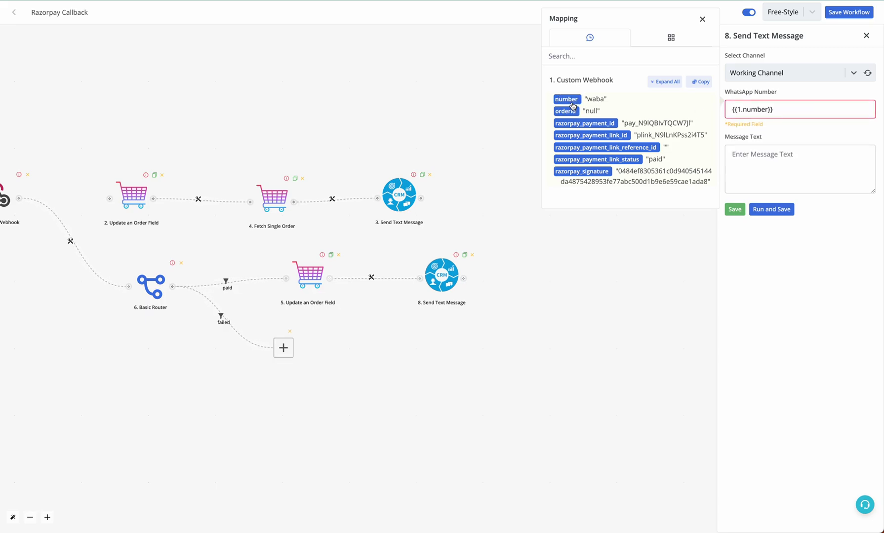
{"action": "left_click", "coordinate": [595, 98]}
{"action": "left_click", "coordinate": [804, 116]}
{"action": "triple_click", "coordinate": [804, 116]}
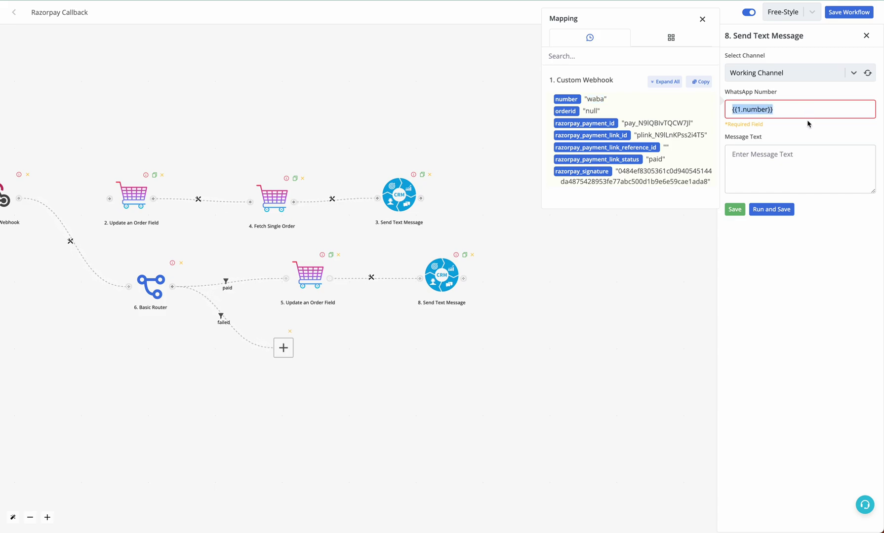
Step: Write 'Hello Sir,' with the payment-received note and {{1.orderid}}, then save
{"action": "left_click", "coordinate": [801, 161]}
{"action": "type", "text": "He"}
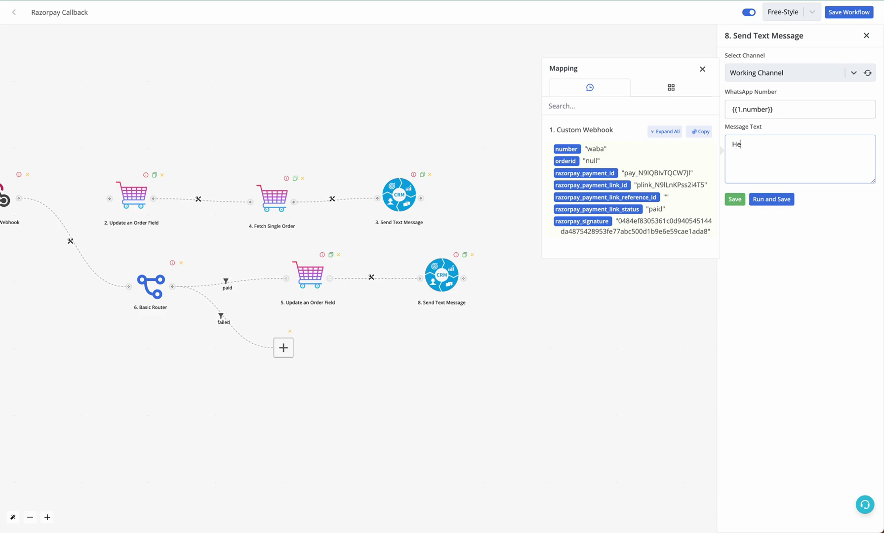
{"action": "type", "text": "llo Sir,"}
{"action": "key", "text": "Return"}
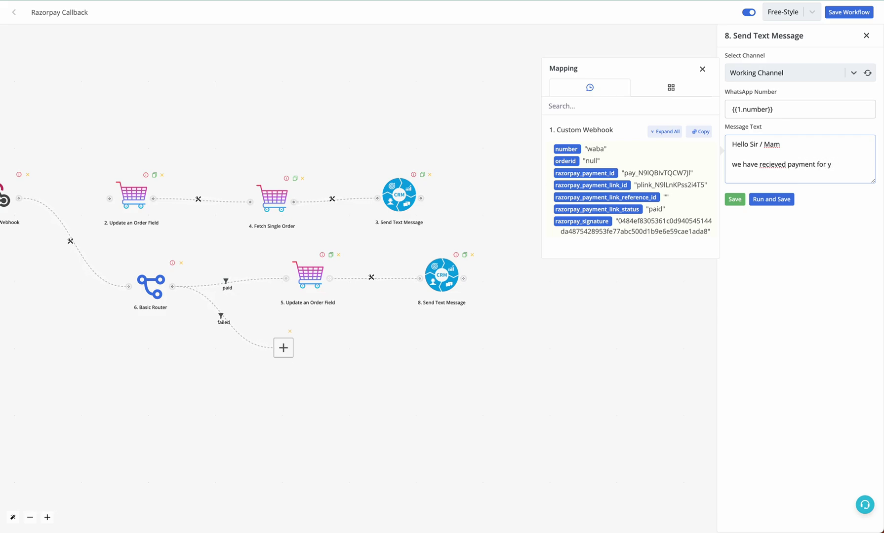
{"action": "key", "text": "Return"}
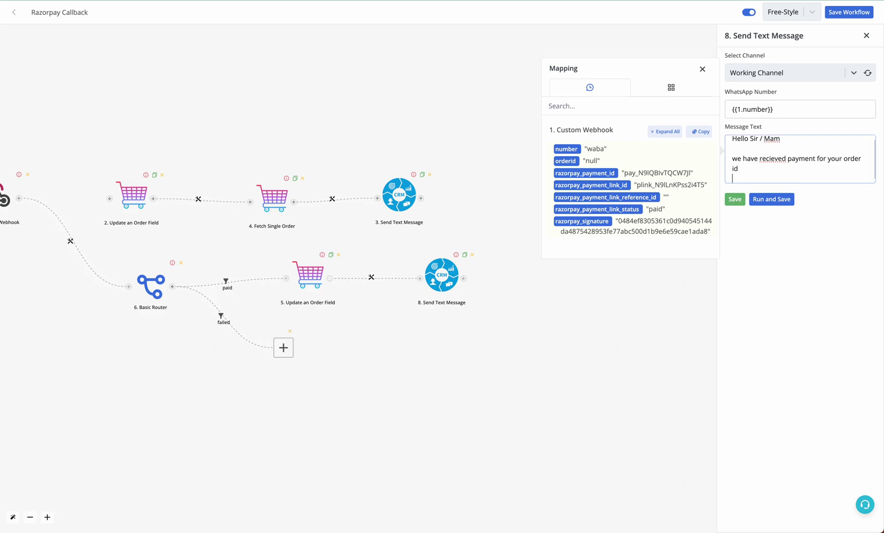
{"action": "left_click", "coordinate": [565, 161]}
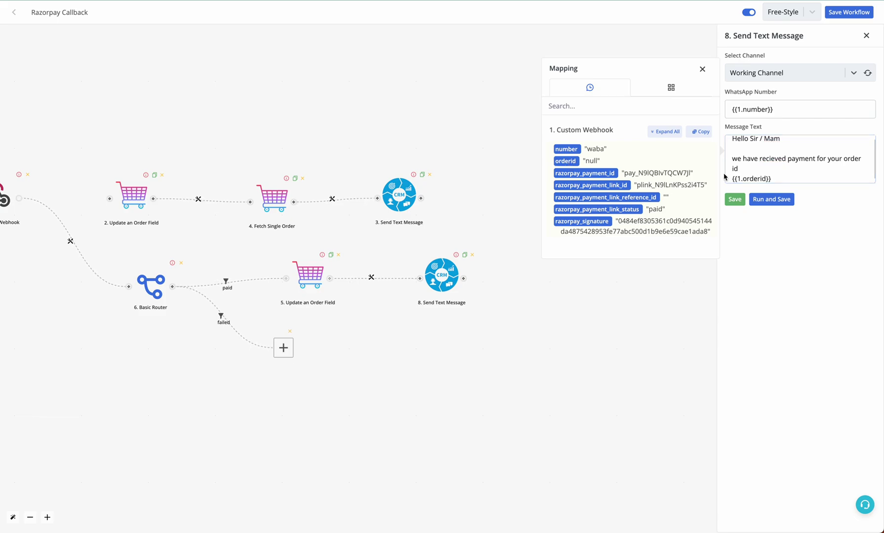
{"action": "left_click", "coordinate": [780, 181]}
{"action": "left_click", "coordinate": [735, 199]}
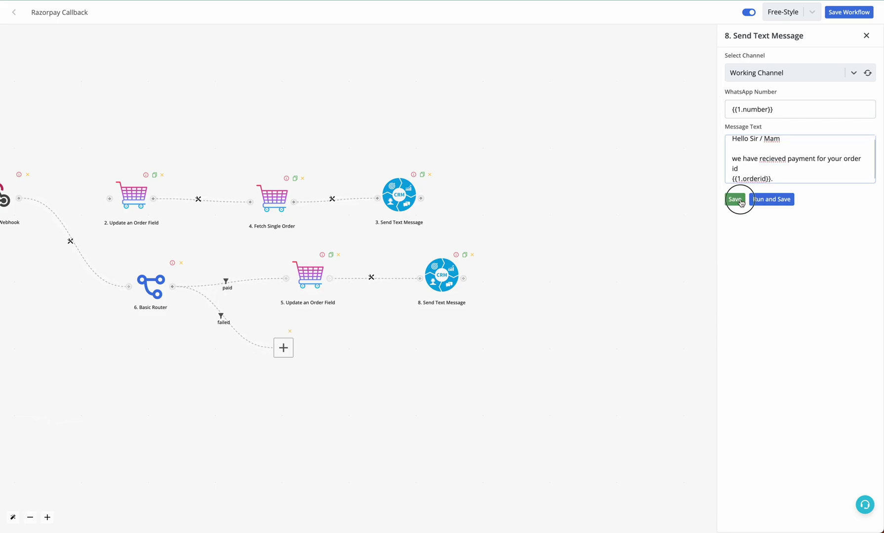
{"action": "left_click", "coordinate": [465, 254]}
Step: Delete duplicate node 9 and add a CRM Send Text Message step on the failed branch
{"action": "left_click_drag", "start_coordinate": [449, 302], "coordinate": [359, 339]}
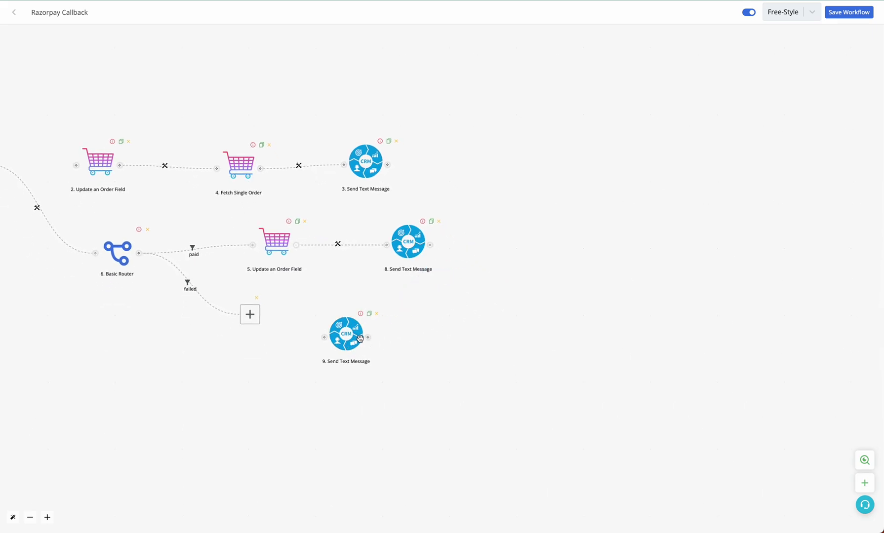
{"action": "left_click", "coordinate": [376, 314]}
{"action": "left_click", "coordinate": [249, 313]}
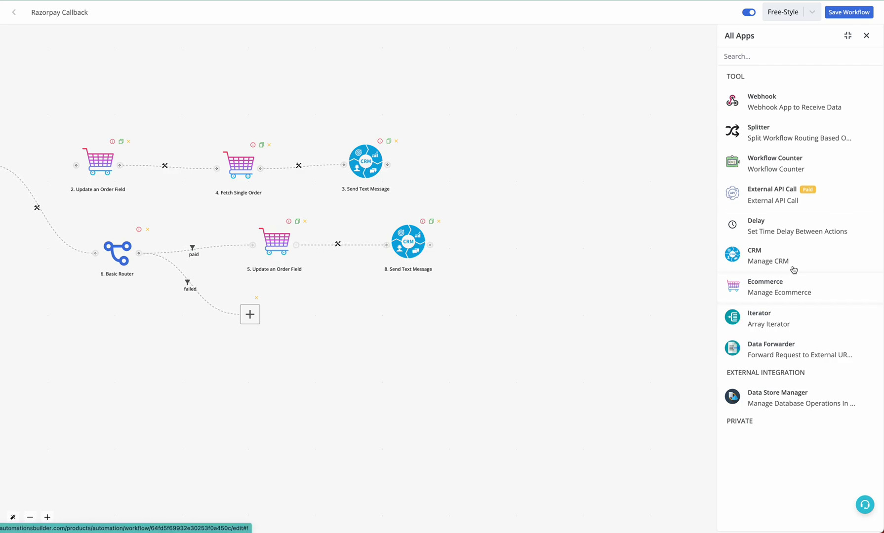
{"action": "left_click", "coordinate": [792, 266]}
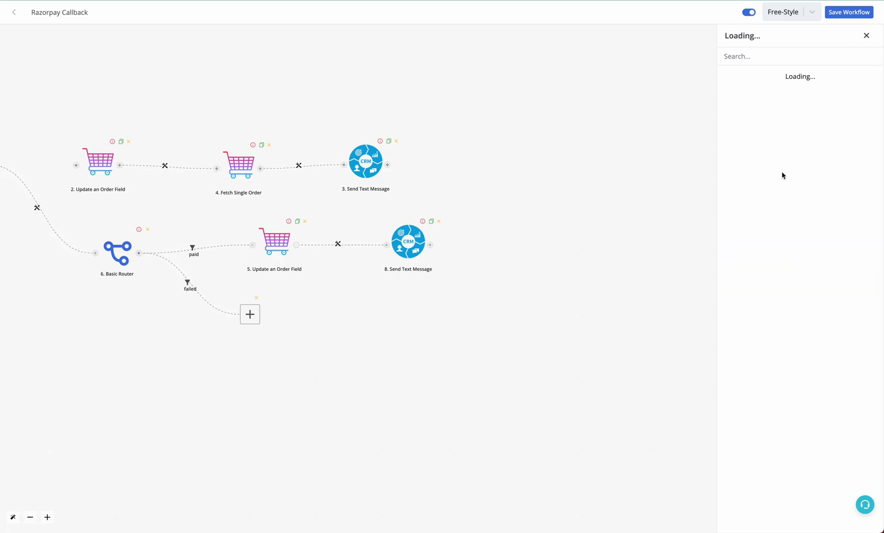
{"action": "left_click", "coordinate": [783, 245]}
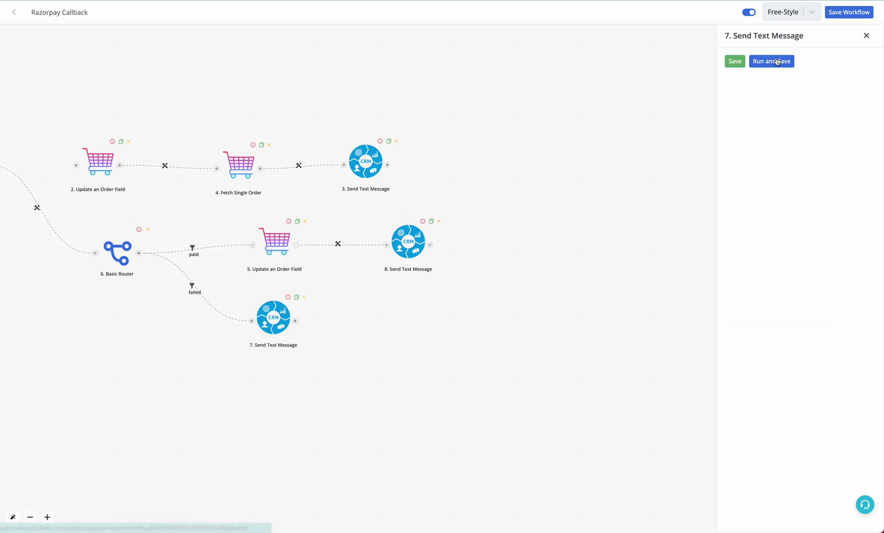
Step: Send from Working Channel to the webhook's number variable
{"action": "scroll", "coordinate": [178, 316], "scroll_direction": "up", "scroll_amount": 5}
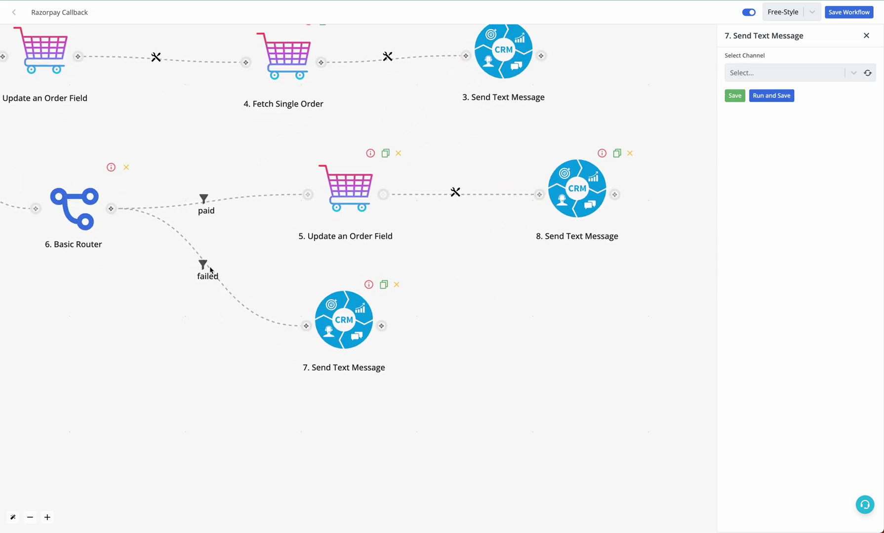
{"action": "left_click", "coordinate": [862, 75]}
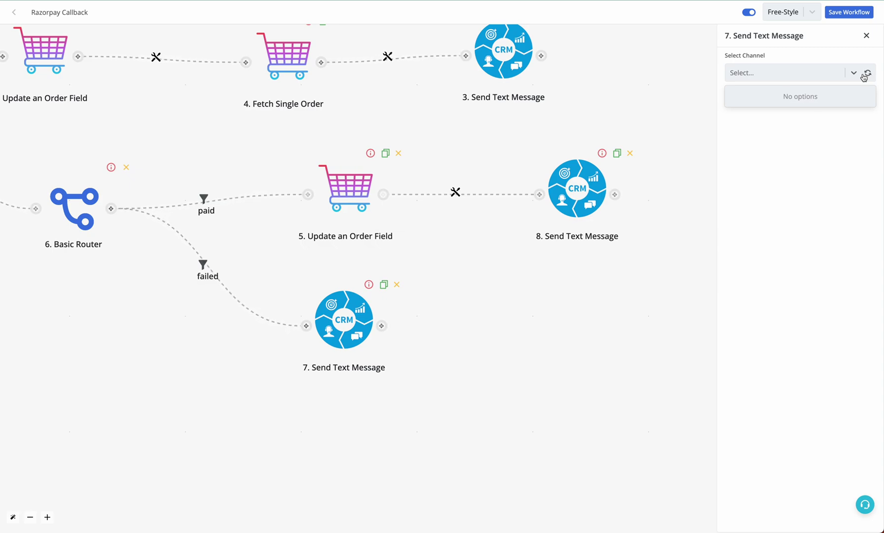
{"action": "left_click", "coordinate": [817, 101]}
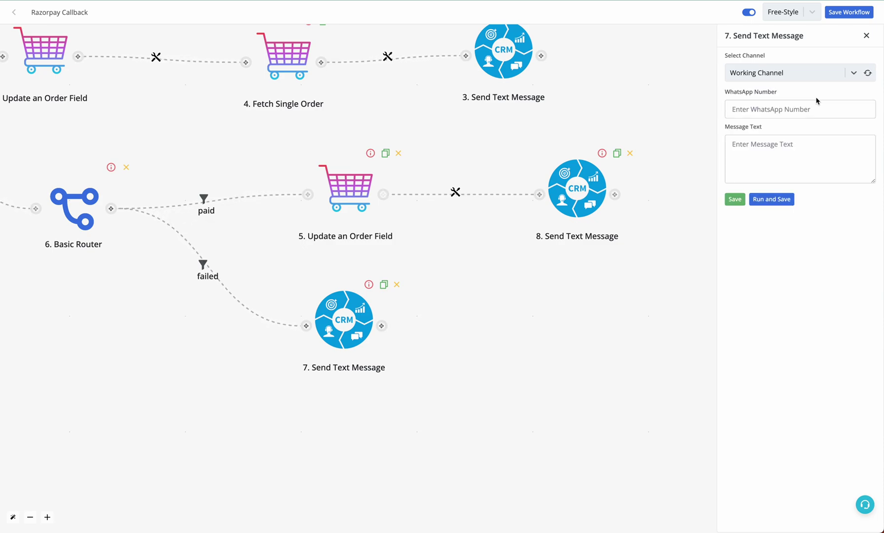
{"action": "left_click", "coordinate": [815, 106]}
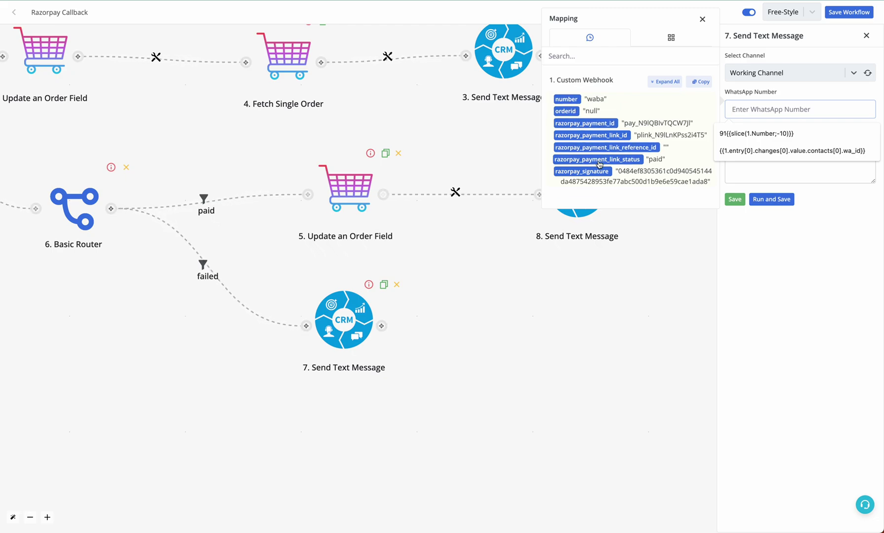
{"action": "left_click", "coordinate": [567, 99]}
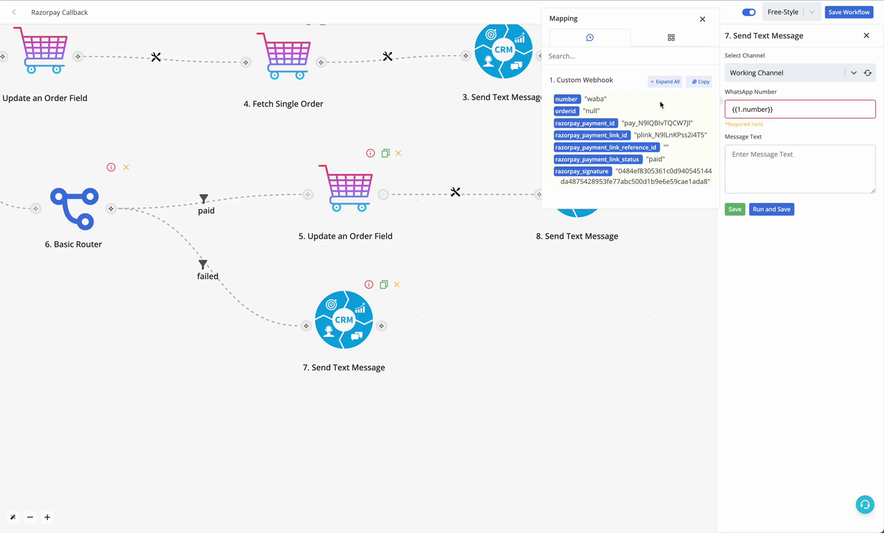
Step: Write the message saying payment for {{1.orderid}} has failed, and save
{"action": "left_click", "coordinate": [750, 150]}
{"action": "type", "text": "Hello Sir / mam,"}
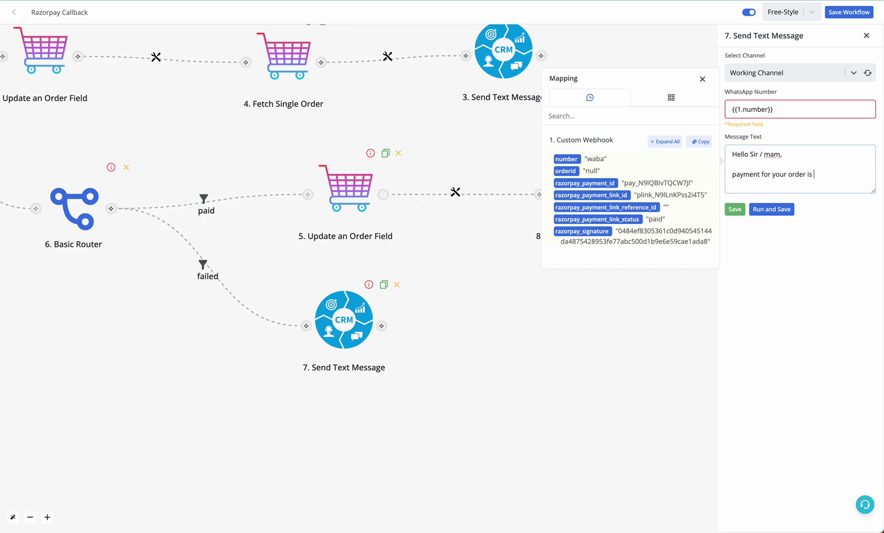
{"action": "left_click", "coordinate": [566, 171]}
{"action": "type", "text": "has failed."}
{"action": "left_click", "coordinate": [734, 209]}
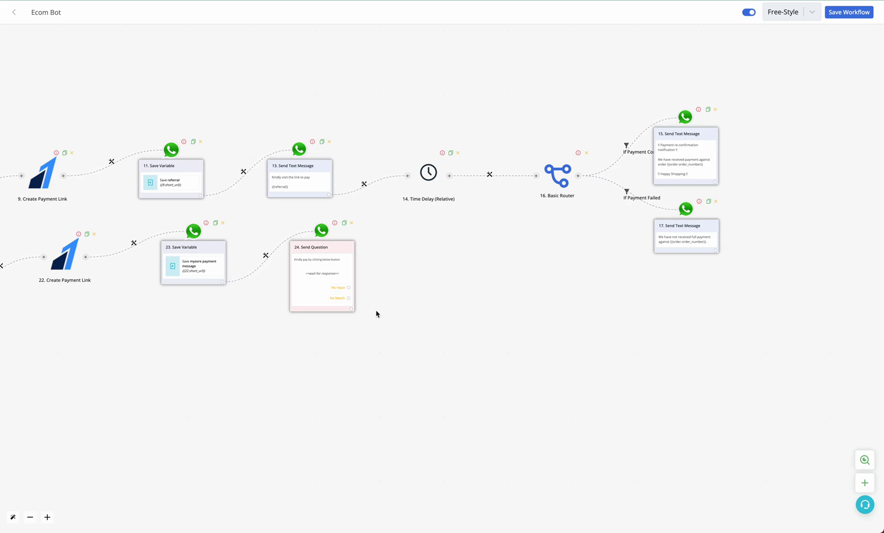
{"action": "scroll", "coordinate": [377, 313], "scroll_direction": "up", "scroll_amount": 3}
{"action": "scroll", "coordinate": [721, 166], "scroll_direction": "down", "scroll_amount": 3}
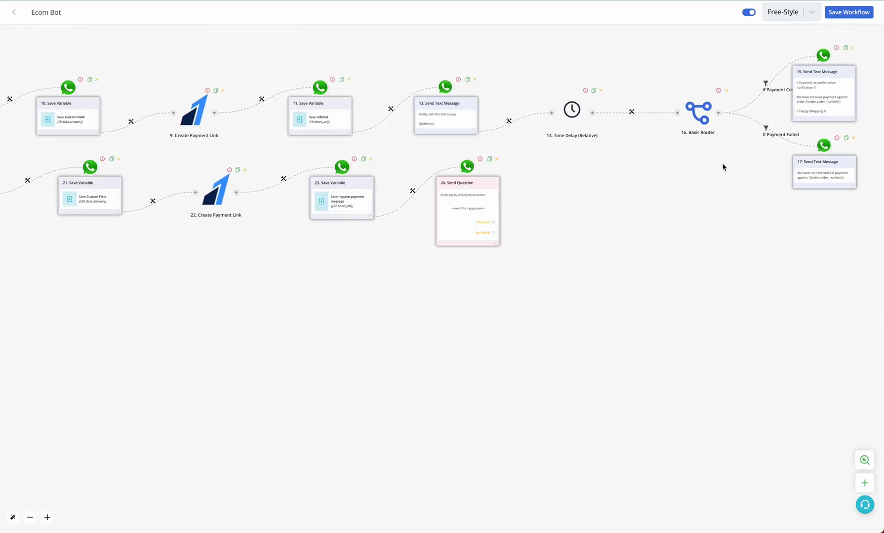
{"action": "left_click_drag", "start_coordinate": [720, 194], "coordinate": [634, 230]}
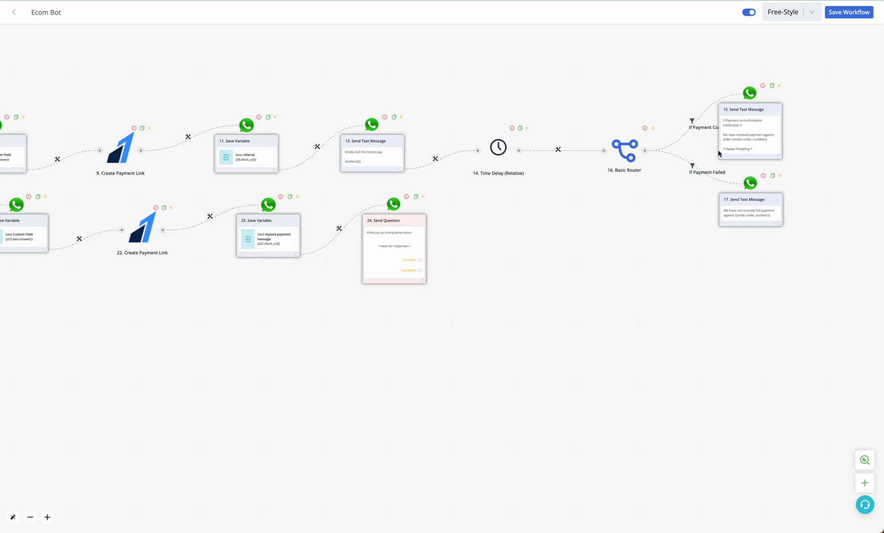
{"action": "scroll", "coordinate": [742, 146], "scroll_direction": "up", "scroll_amount": 1}
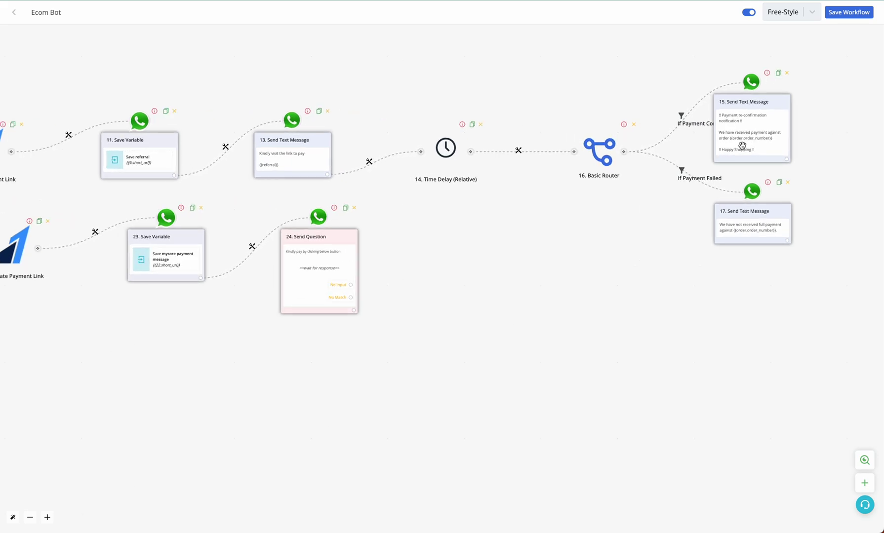
{"action": "scroll", "coordinate": [742, 146], "scroll_direction": "up", "scroll_amount": 2}
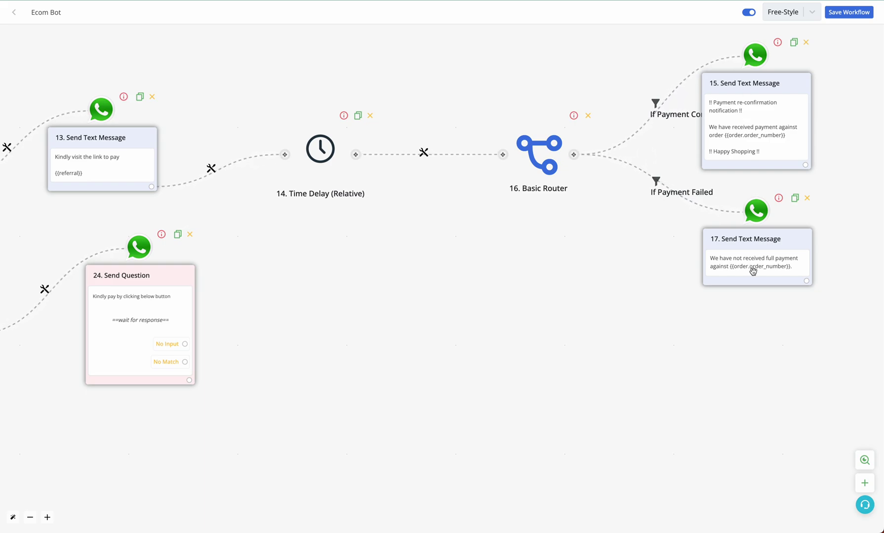
{"action": "left_click_drag", "start_coordinate": [749, 300], "coordinate": [705, 305]}
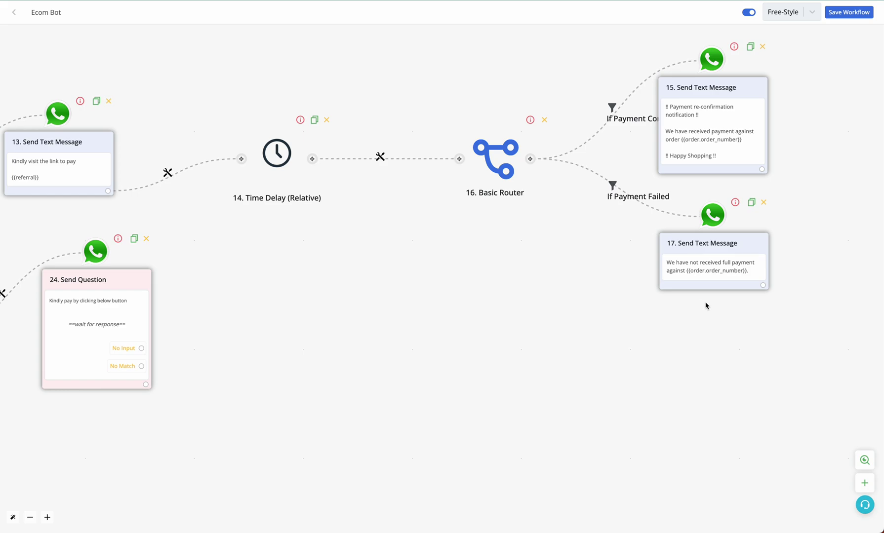
{"action": "left_click", "coordinate": [576, 302]}
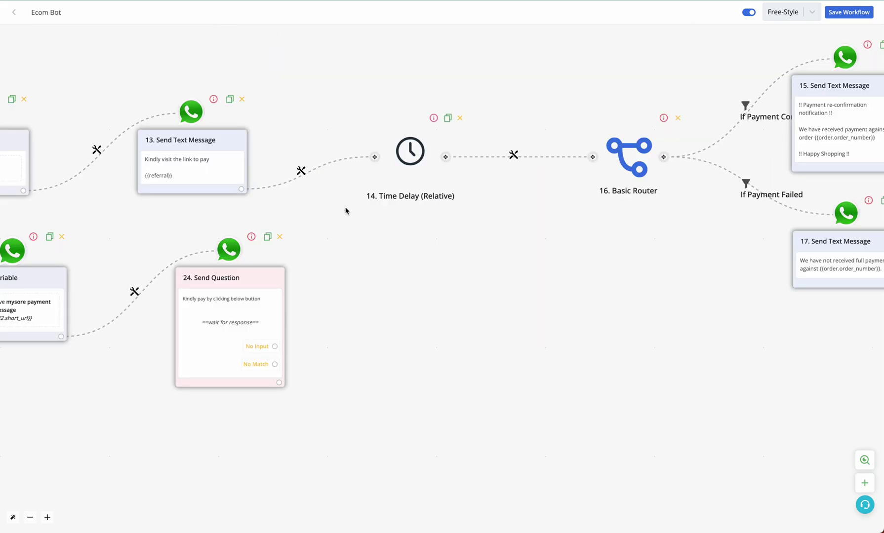
{"action": "scroll", "coordinate": [347, 209], "scroll_direction": "left", "scroll_amount": 5}
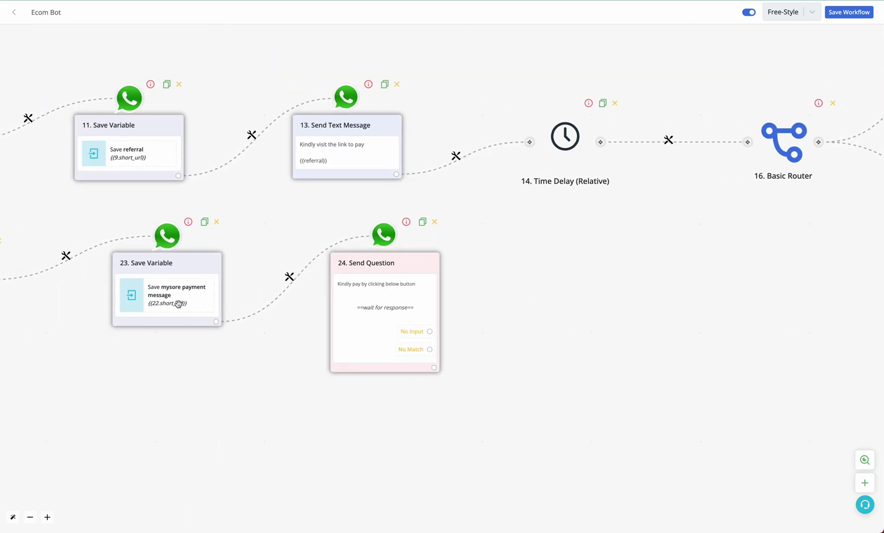
Step: Replace the Time Delay 14 → Router 16 link with a link from Send Question 24 to Basic Router 16
{"action": "left_click", "coordinate": [587, 284]}
{"action": "left_click_drag", "start_coordinate": [588, 285], "coordinate": [435, 285]}
{"action": "left_click", "coordinate": [515, 140]}
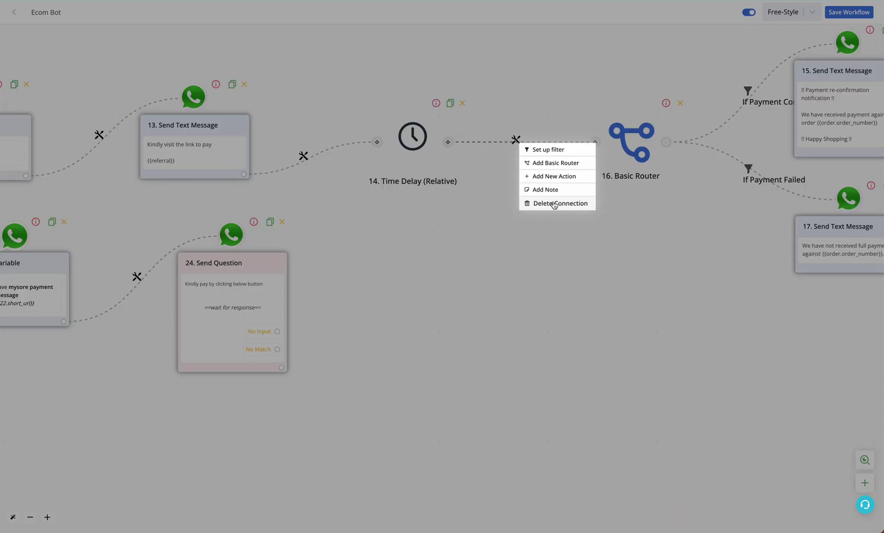
{"action": "left_click", "coordinate": [554, 205]}
{"action": "left_click_drag", "start_coordinate": [281, 367], "coordinate": [511, 277]}
{"action": "left_click_drag", "start_coordinate": [839, 232], "coordinate": [808, 294]}
{"action": "left_click_drag", "start_coordinate": [776, 362], "coordinate": [735, 430]}
{"action": "left_click_drag", "start_coordinate": [759, 193], "coordinate": [574, 220]}
Step: Delete payment-confirmed message node 15 and open the If Payment Failed filter conditions
{"action": "left_click", "coordinate": [711, 55]}
{"action": "left_click_drag", "start_coordinate": [604, 183], "coordinate": [578, 113]}
{"action": "left_click_drag", "start_coordinate": [616, 342], "coordinate": [631, 303]}
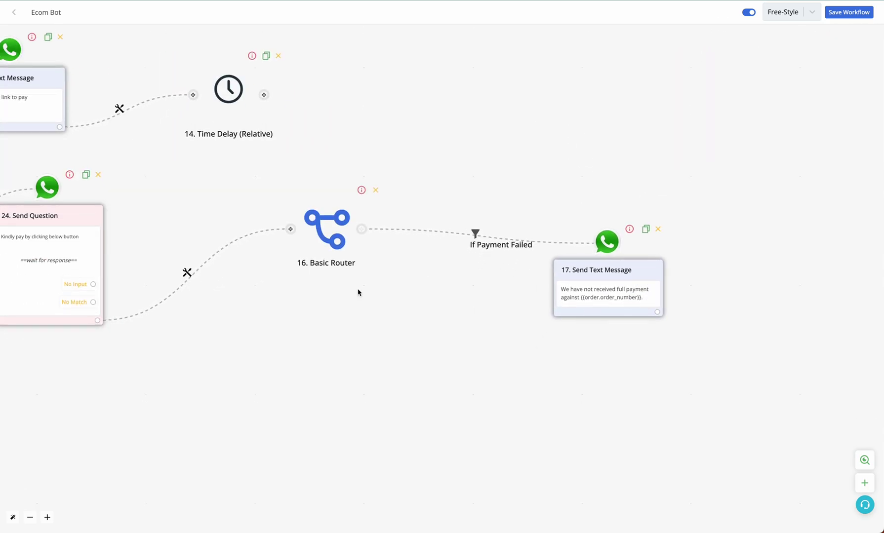
{"action": "left_click", "coordinate": [475, 233]}
{"action": "left_click", "coordinate": [489, 243]}
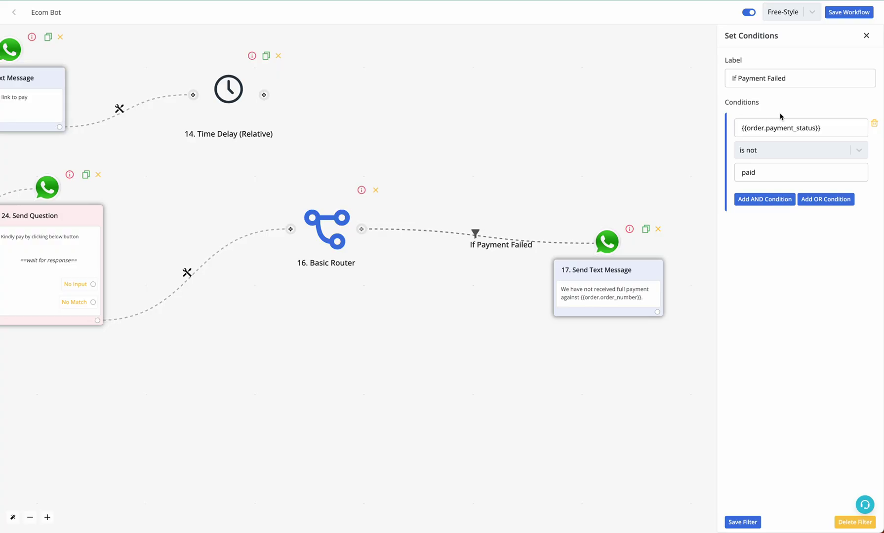
Step: Confirm the failed-payment condition stays 'payment status is not paid', then close the conditions panel
{"action": "left_click", "coordinate": [841, 128]}
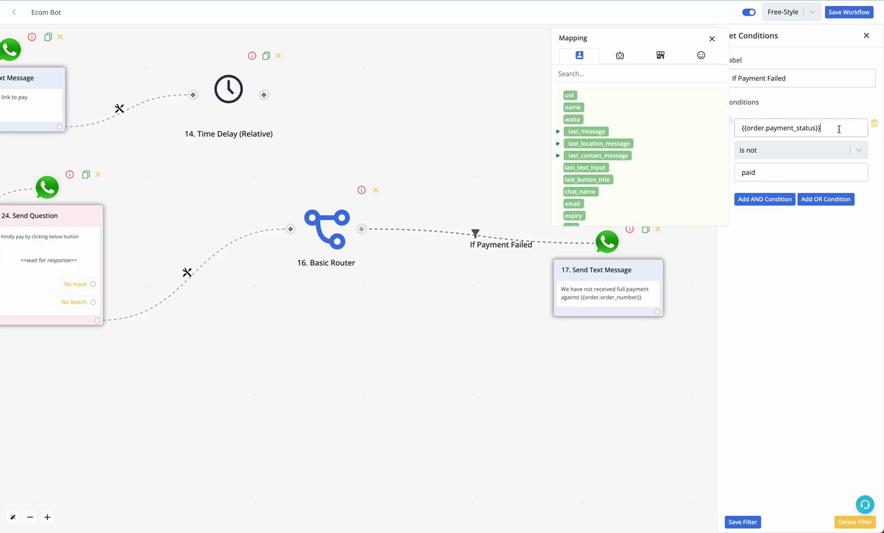
{"action": "left_click", "coordinate": [661, 58]}
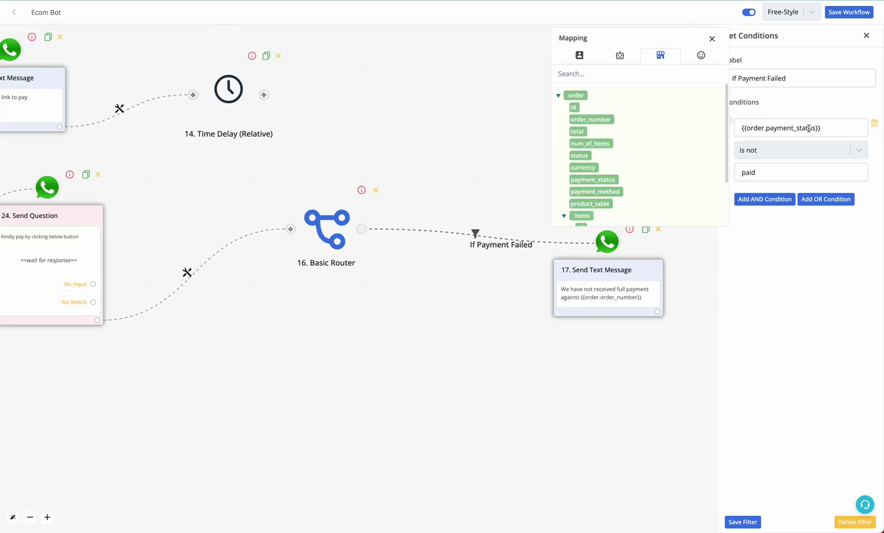
{"action": "triple_click", "coordinate": [808, 128]}
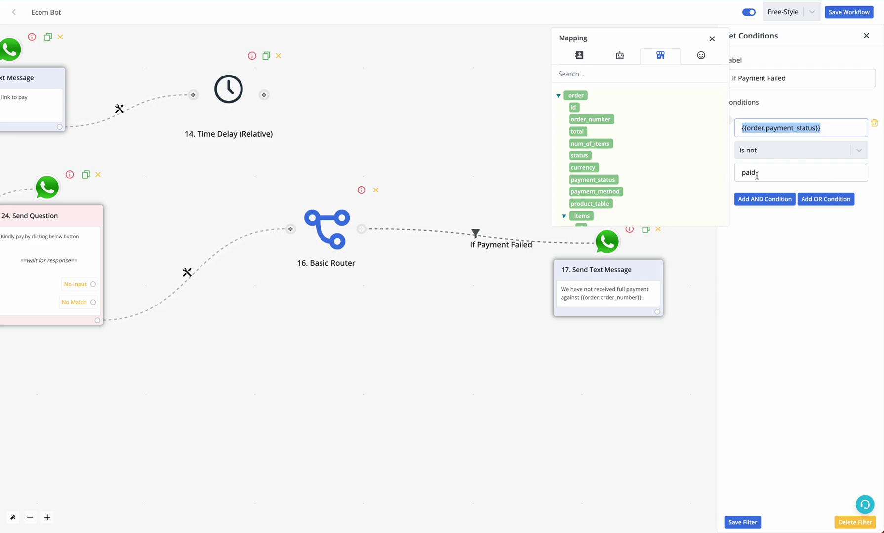
{"action": "left_click", "coordinate": [866, 35]}
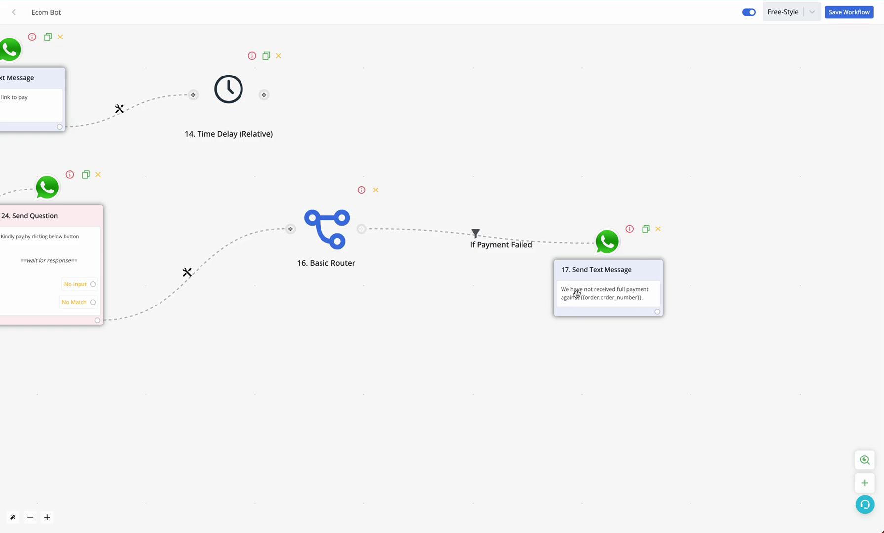
{"action": "scroll", "coordinate": [622, 318], "scroll_direction": "right", "scroll_amount": 3}
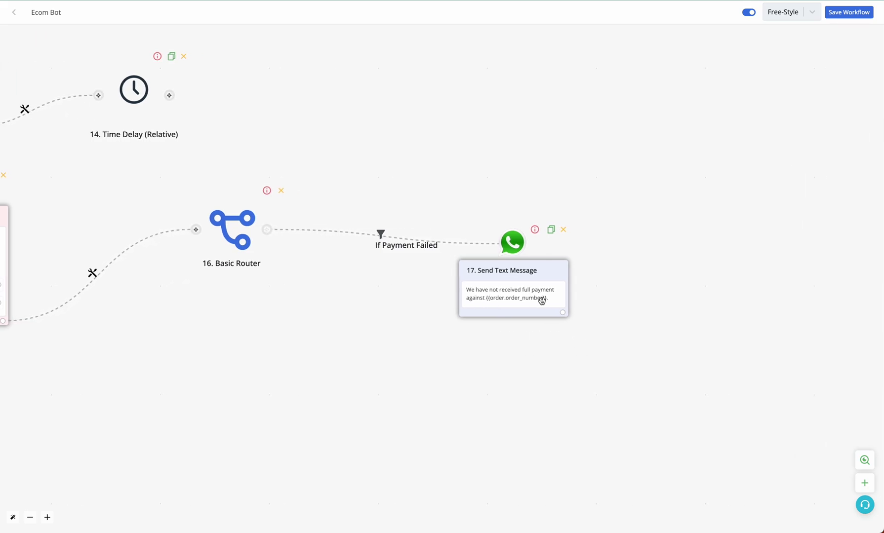
Step: Add an Interactive Message question after node 17 asking 'would you like to retry payment ?'
{"action": "left_click_drag", "start_coordinate": [559, 310], "coordinate": [692, 274]}
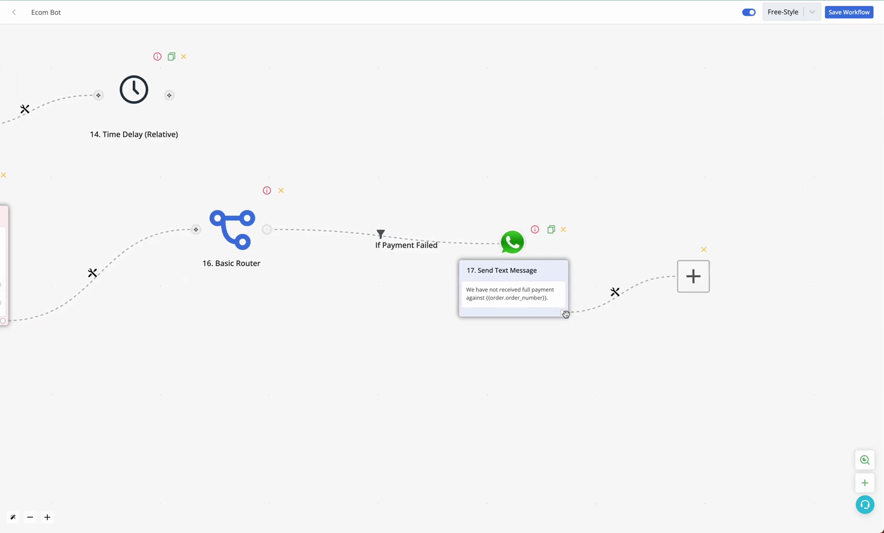
{"action": "left_click", "coordinate": [420, 271]}
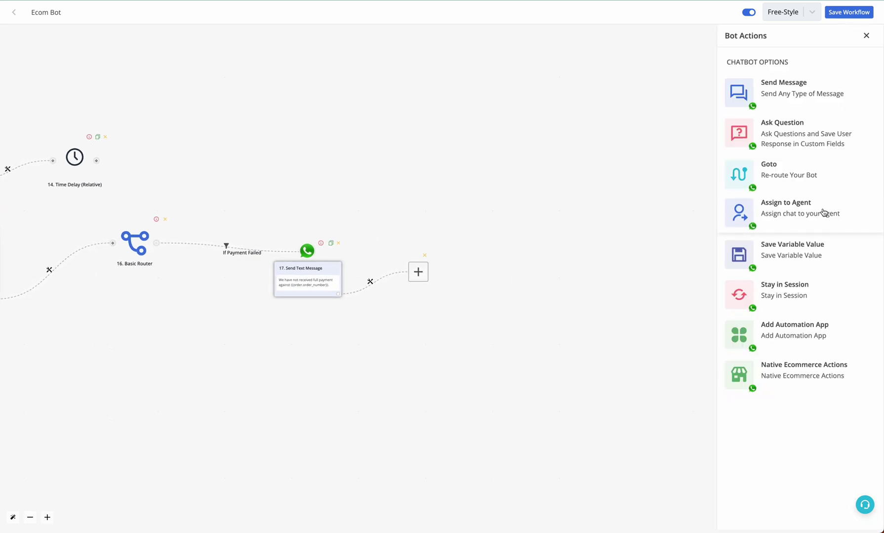
{"action": "left_click", "coordinate": [784, 139]}
{"action": "scroll", "coordinate": [834, 436], "scroll_direction": "down", "scroll_amount": 2}
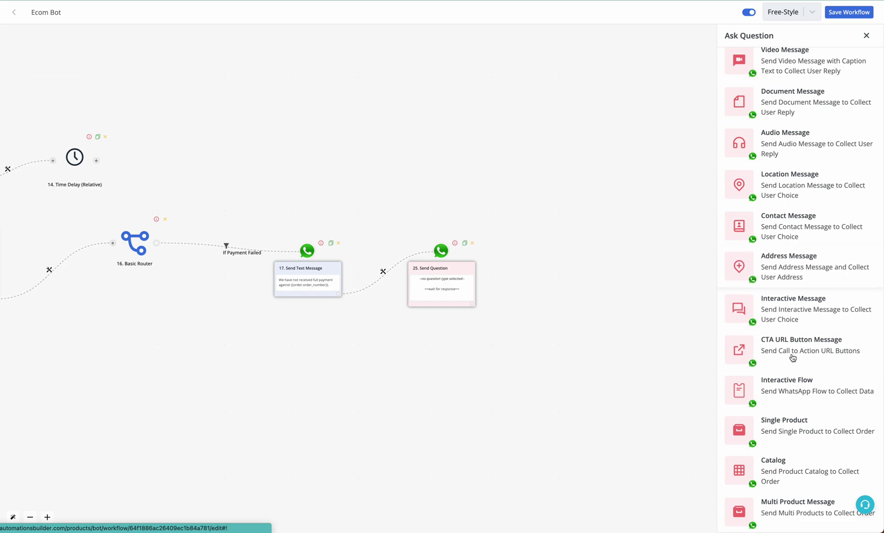
{"action": "left_click", "coordinate": [792, 307]}
{"action": "left_click", "coordinate": [766, 154]}
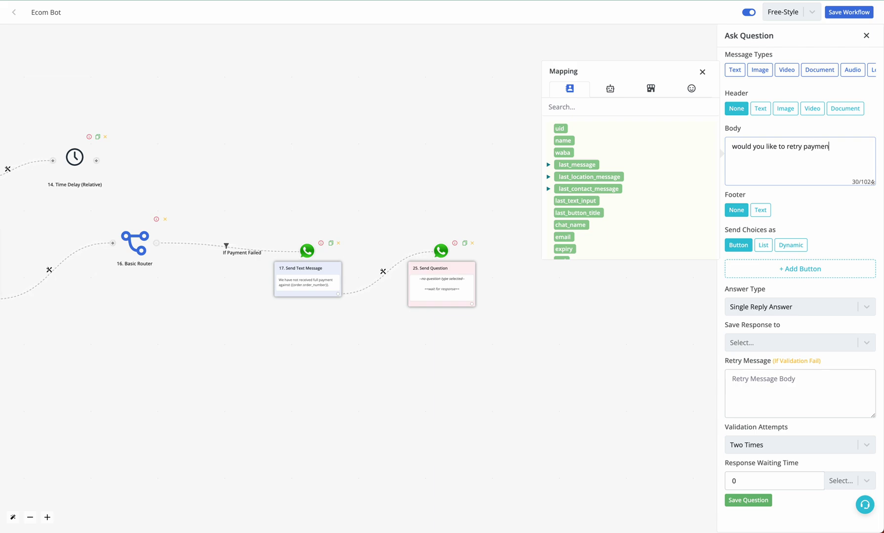
Step: Add two reply buttons labelled Yes and No
{"action": "left_click", "coordinate": [774, 267]}
{"action": "left_click", "coordinate": [774, 290]}
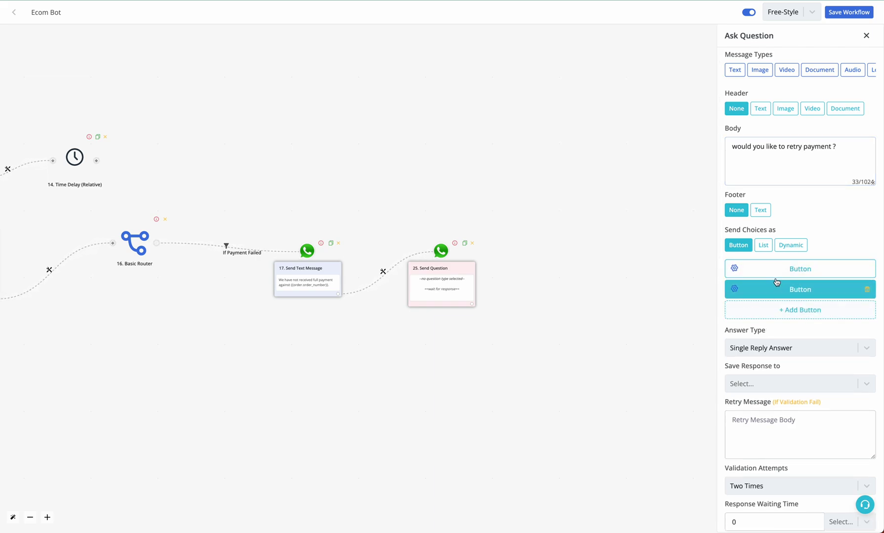
{"action": "left_click", "coordinate": [775, 269]}
{"action": "double_click", "coordinate": [638, 280]}
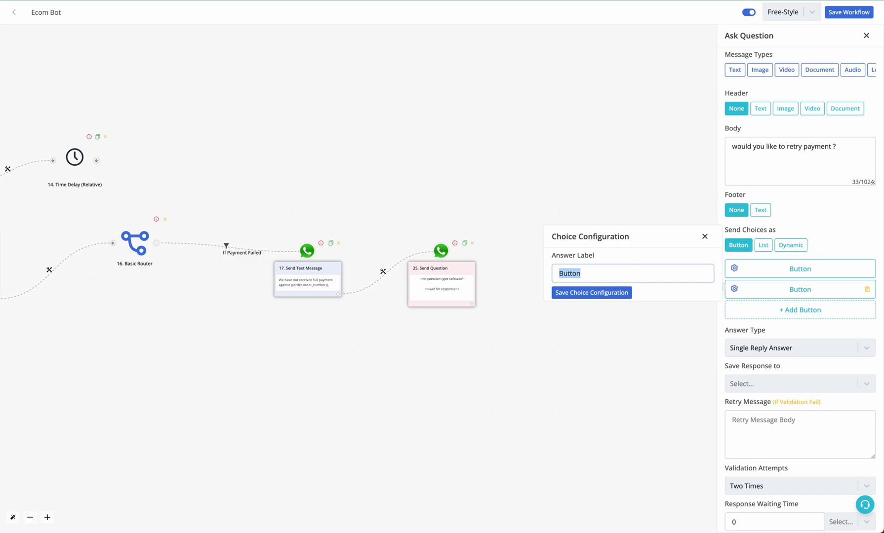
{"action": "left_click", "coordinate": [623, 293]}
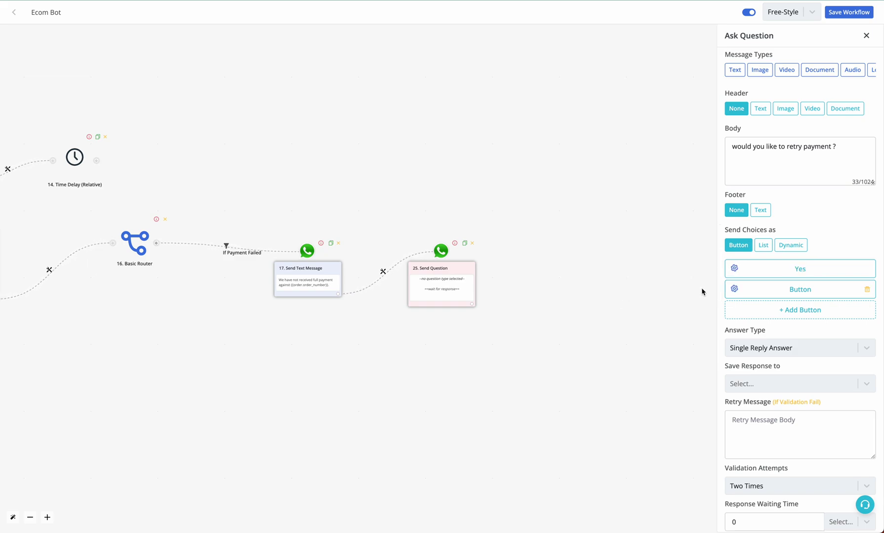
{"action": "left_click", "coordinate": [735, 296]}
{"action": "double_click", "coordinate": [623, 290]}
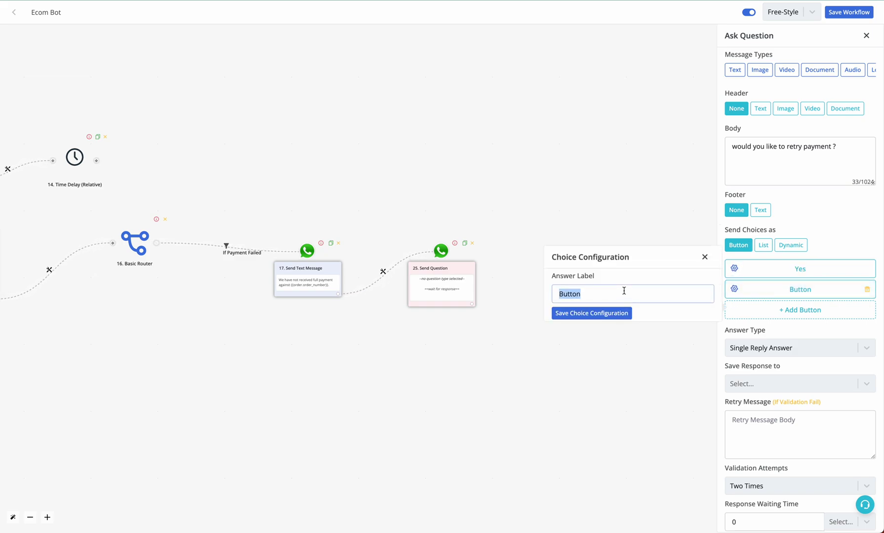
{"action": "left_click", "coordinate": [608, 315]}
Step: Save the retry-payment question as step 25
{"action": "scroll", "coordinate": [797, 395], "scroll_direction": "down", "scroll_amount": 1}
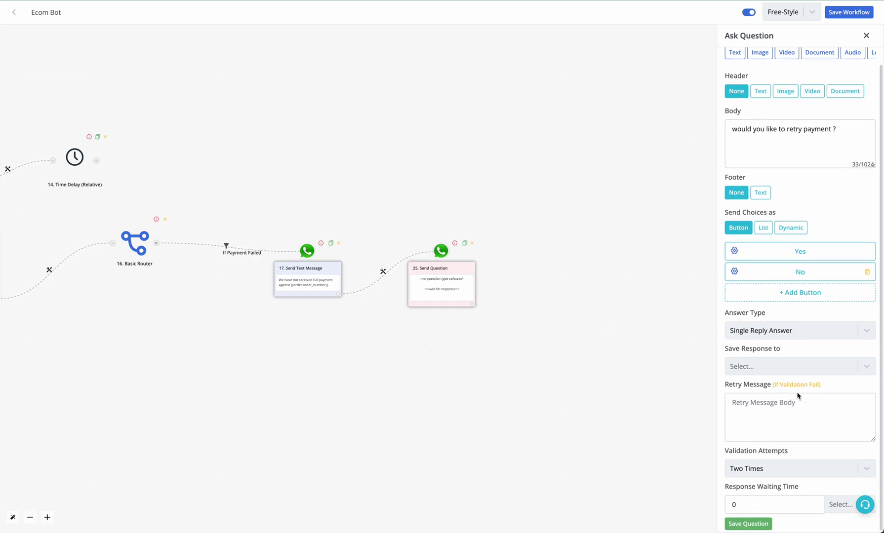
{"action": "left_click", "coordinate": [767, 524]}
{"action": "scroll", "coordinate": [467, 339], "scroll_direction": "up", "scroll_amount": 3}
{"action": "scroll", "coordinate": [487, 317], "scroll_direction": "down", "scroll_amount": 5}
{"action": "scroll", "coordinate": [573, 359], "scroll_direction": "left", "scroll_amount": 8}
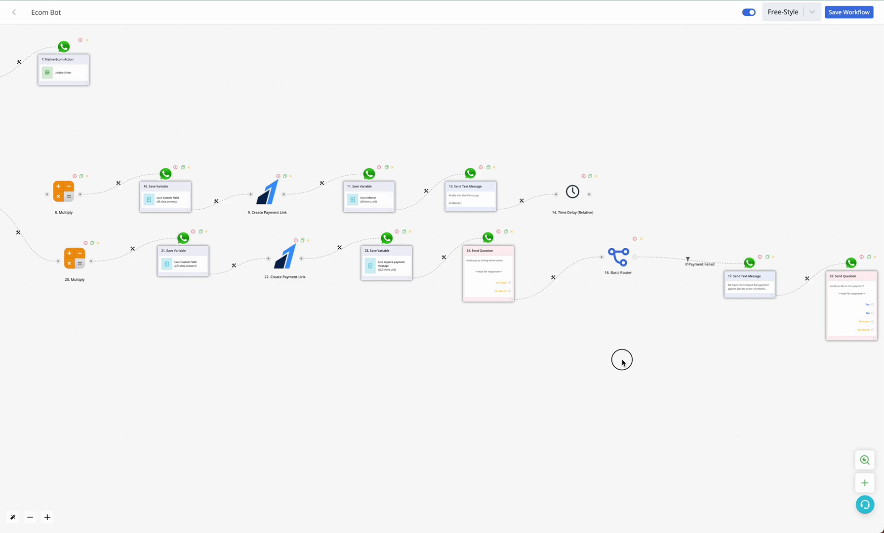
Step: Pan to Send Question 25 and attach a new empty step to its Yes reply
{"action": "scroll", "coordinate": [641, 360], "scroll_direction": "right", "scroll_amount": 6}
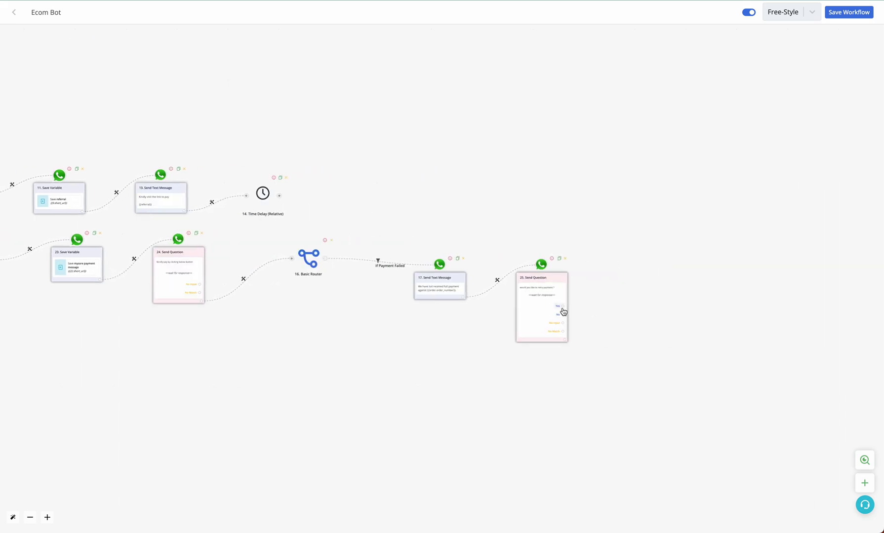
{"action": "scroll", "coordinate": [563, 312], "scroll_direction": "left", "scroll_amount": 15}
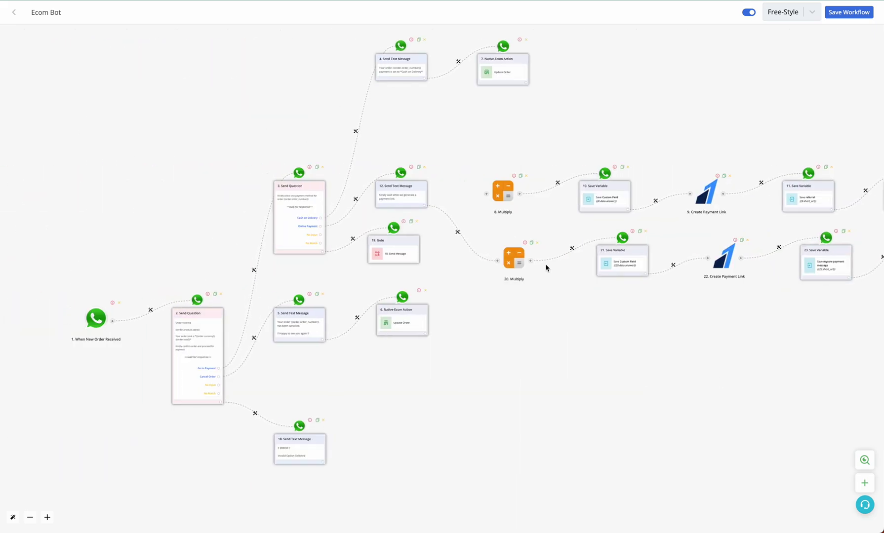
{"action": "scroll", "coordinate": [546, 267], "scroll_direction": "right", "scroll_amount": 2}
{"action": "scroll", "coordinate": [545, 265], "scroll_direction": "up", "scroll_amount": 3}
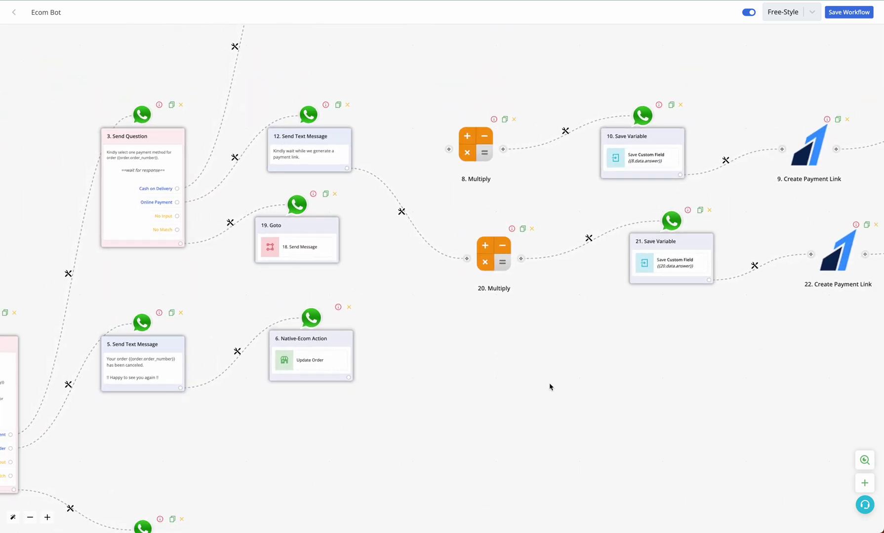
{"action": "scroll", "coordinate": [640, 400], "scroll_direction": "right", "scroll_amount": 8}
{"action": "scroll", "coordinate": [619, 393], "scroll_direction": "right", "scroll_amount": 12}
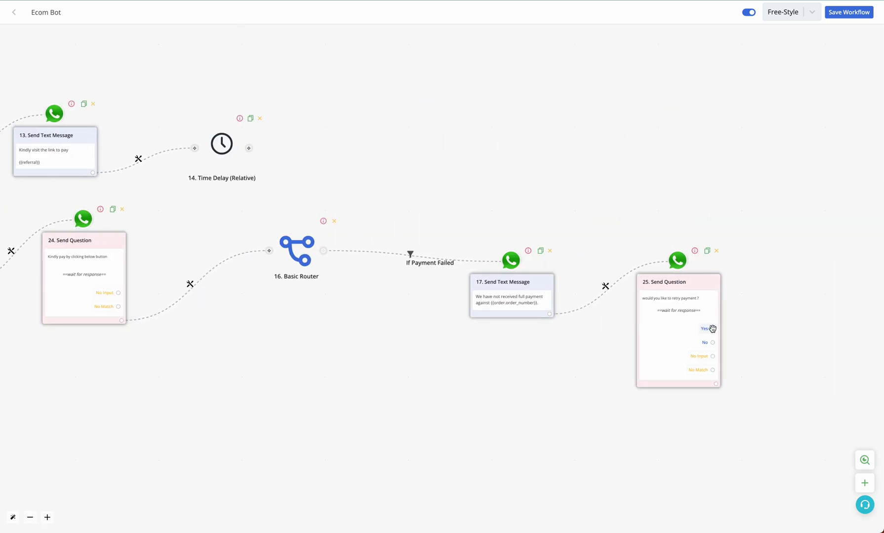
{"action": "left_click", "coordinate": [713, 328]}
{"action": "scroll", "coordinate": [470, 295], "scroll_direction": "right", "scroll_amount": 8}
Step: Make the new step a Goto that jumps back to step 12, Send Message
{"action": "left_click", "coordinate": [419, 270]}
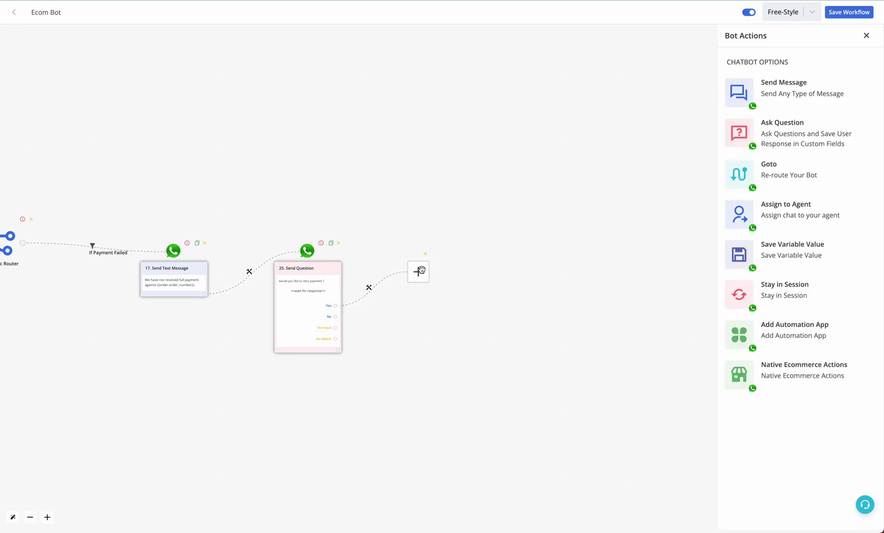
{"action": "left_click", "coordinate": [769, 170]}
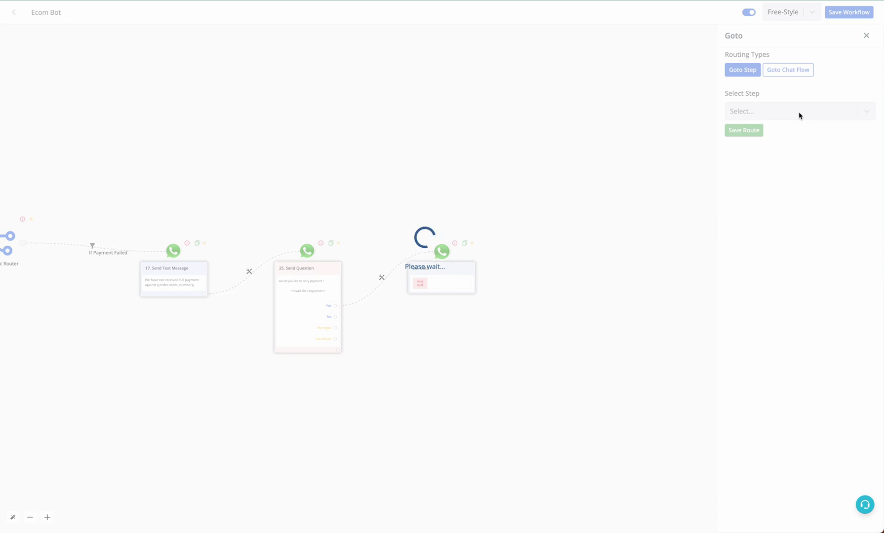
{"action": "left_click", "coordinate": [800, 113]}
{"action": "type", "text": "12"}
{"action": "left_click", "coordinate": [786, 141]}
{"action": "left_click", "coordinate": [749, 133]}
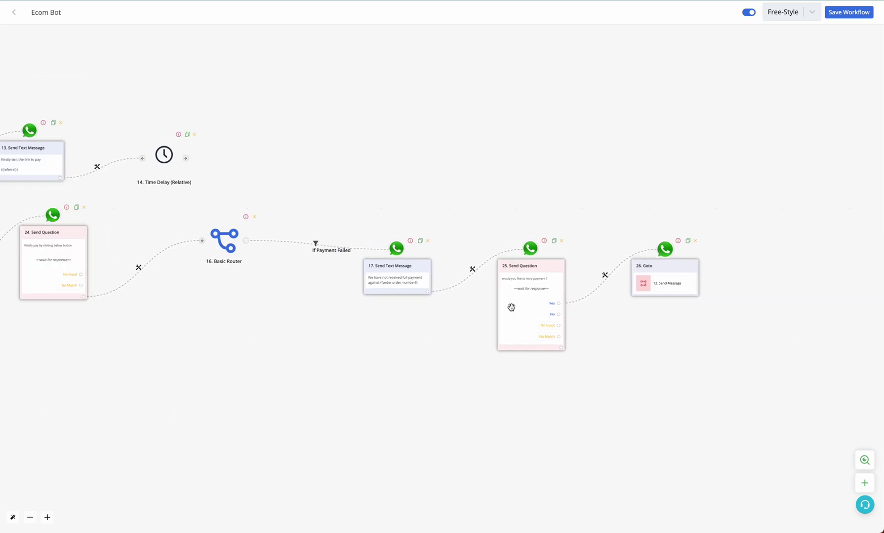
Step: Review the Ecom Bot payment-link steps, Basic Router and Send Text Message, then save the workflow
{"action": "scroll", "coordinate": [287, 339], "scroll_direction": "left", "scroll_amount": 15}
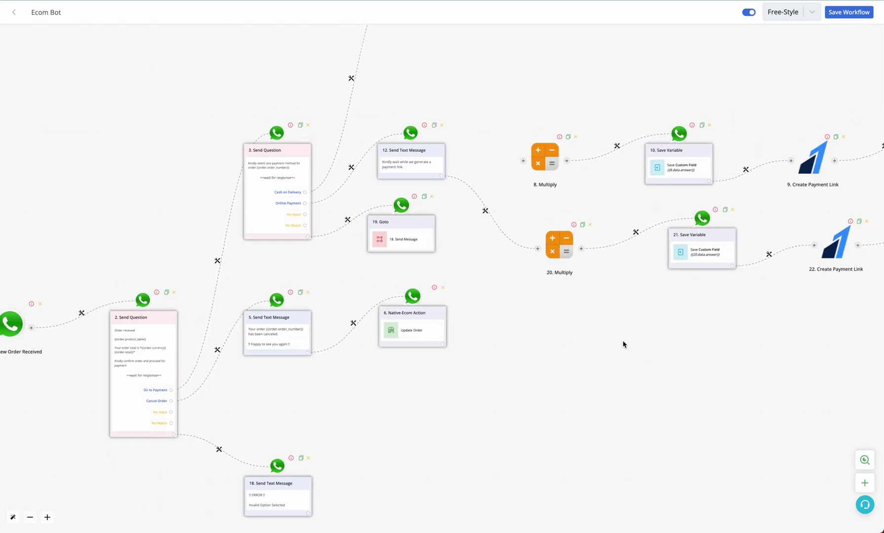
{"action": "scroll", "coordinate": [396, 178], "scroll_direction": "up", "scroll_amount": 5}
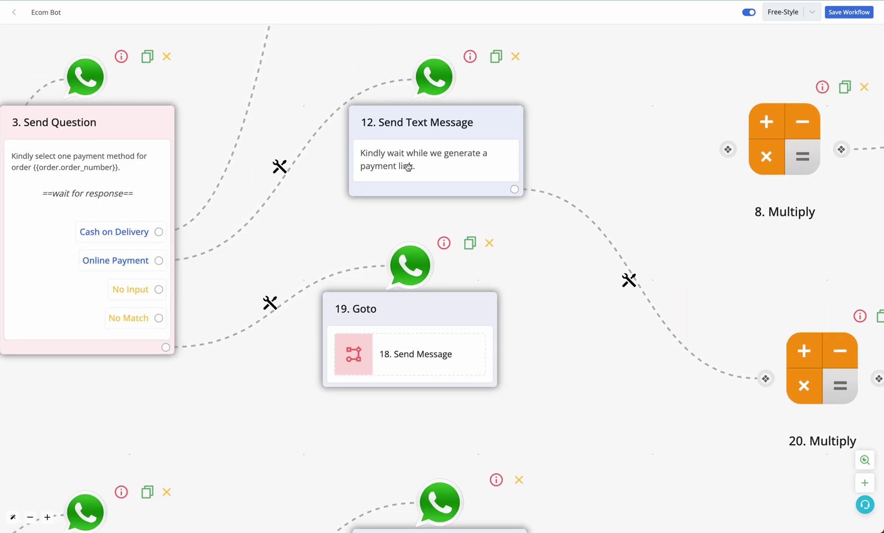
{"action": "scroll", "coordinate": [521, 234], "scroll_direction": "down", "scroll_amount": 5}
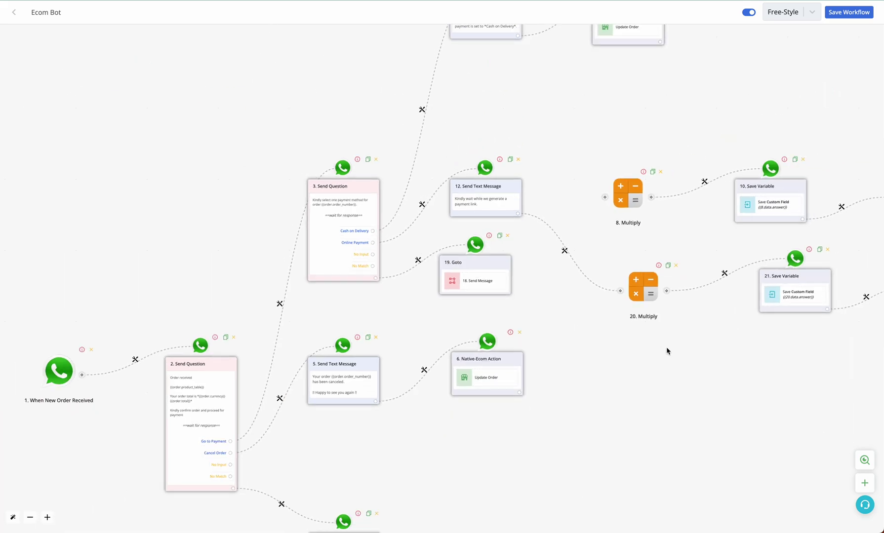
{"action": "scroll", "coordinate": [488, 357], "scroll_direction": "up", "scroll_amount": 3}
{"action": "left_click_drag", "start_coordinate": [673, 316], "coordinate": [406, 386]}
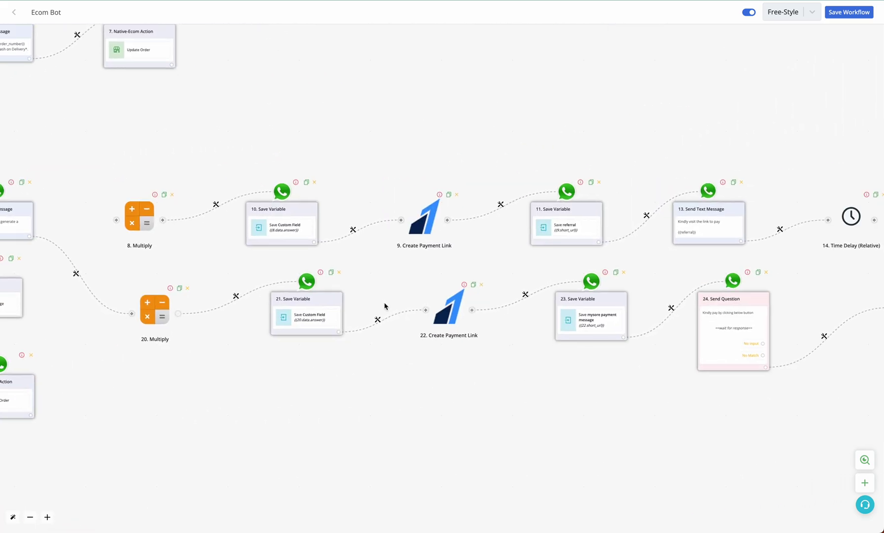
{"action": "left_click_drag", "start_coordinate": [578, 385], "coordinate": [430, 331]}
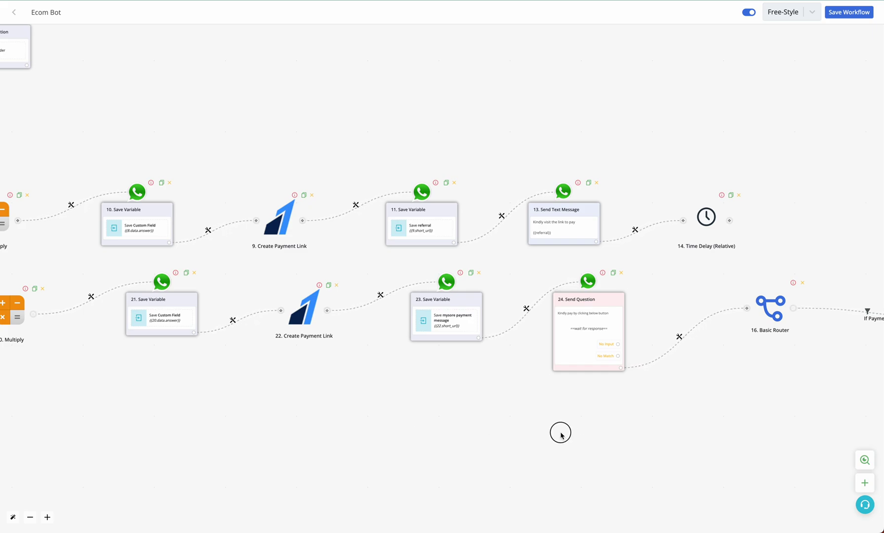
{"action": "left_click_drag", "start_coordinate": [559, 430], "coordinate": [345, 430]}
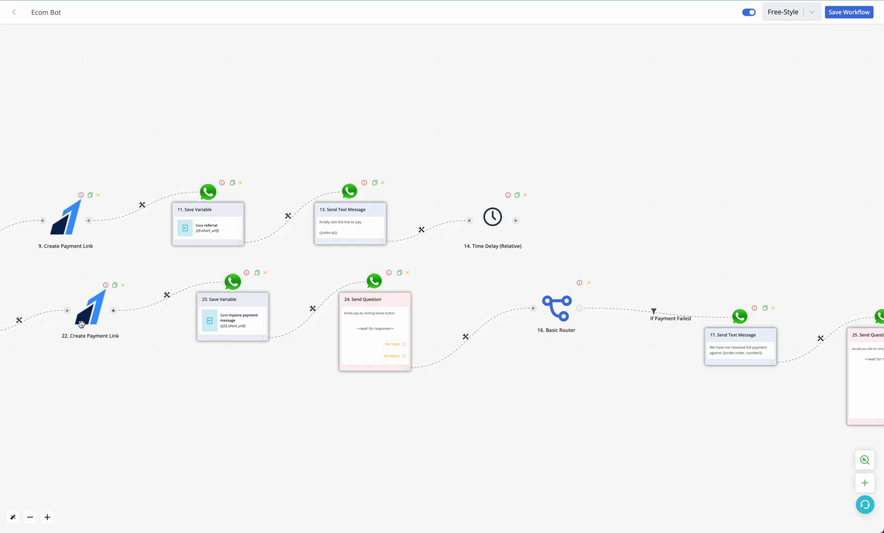
{"action": "scroll", "coordinate": [467, 351], "scroll_direction": "left", "scroll_amount": 8}
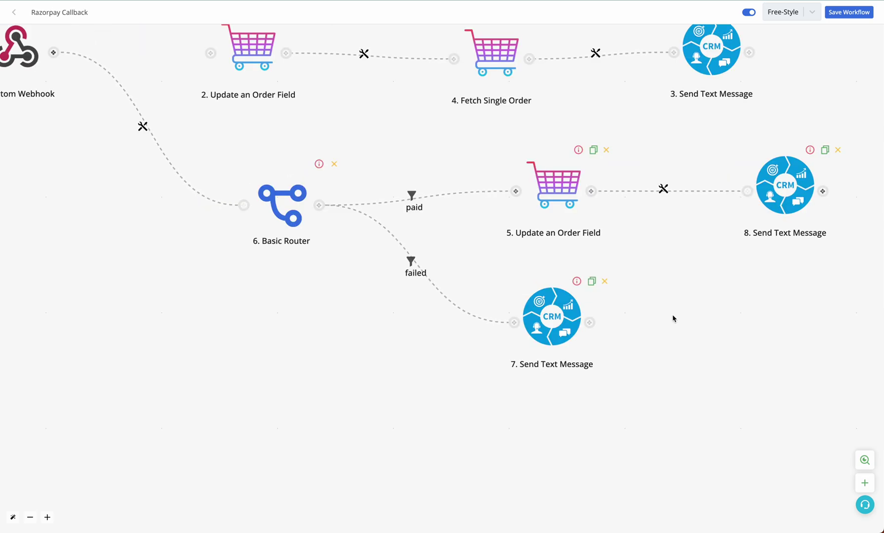
{"action": "scroll", "coordinate": [674, 318], "scroll_direction": "down", "scroll_amount": 2}
{"action": "scroll", "coordinate": [673, 318], "scroll_direction": "up", "scroll_amount": 2}
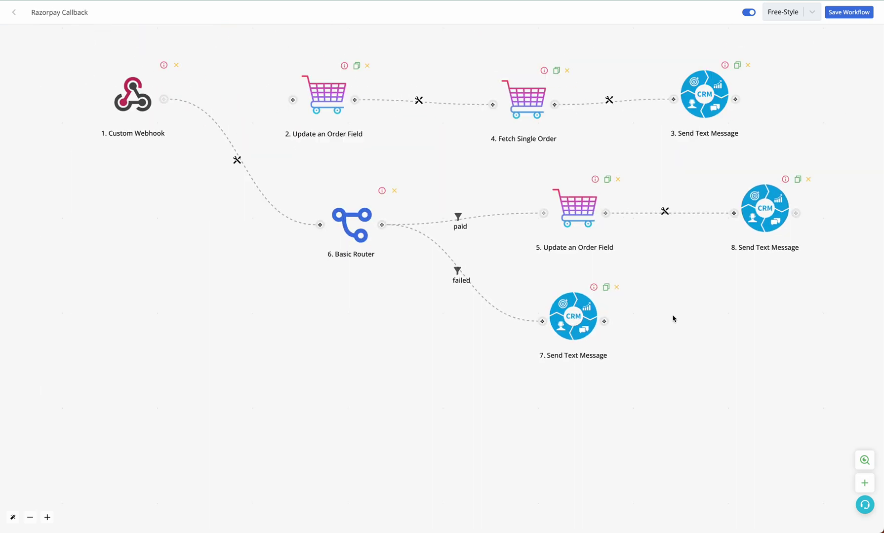
{"action": "scroll", "coordinate": [673, 317], "scroll_direction": "up", "scroll_amount": 3}
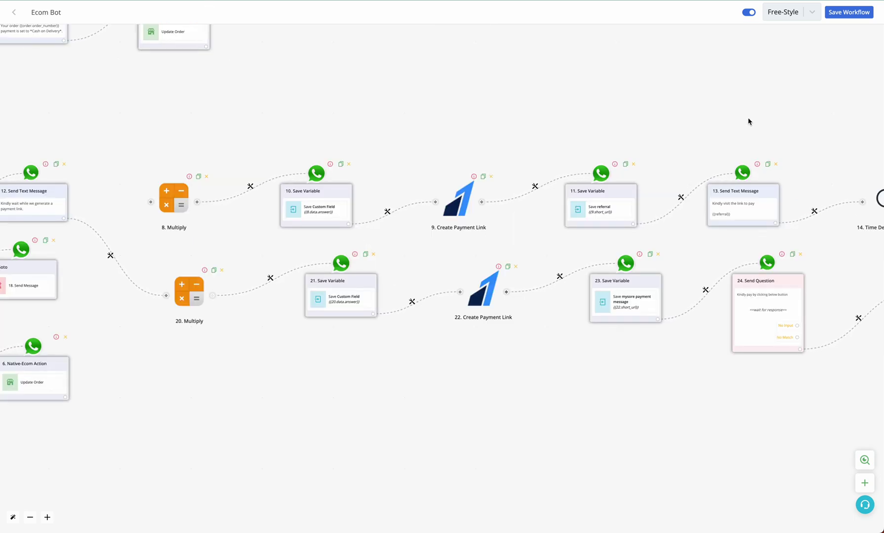
{"action": "left_click", "coordinate": [848, 13]}
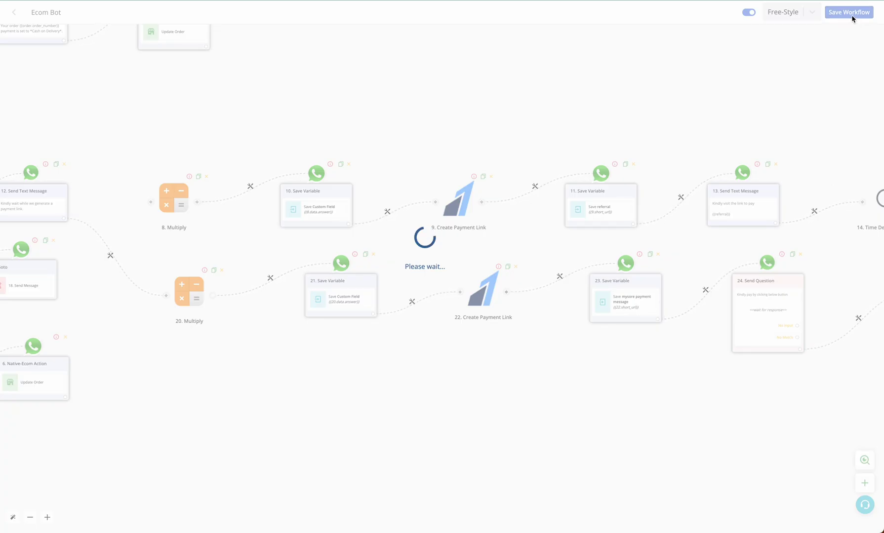